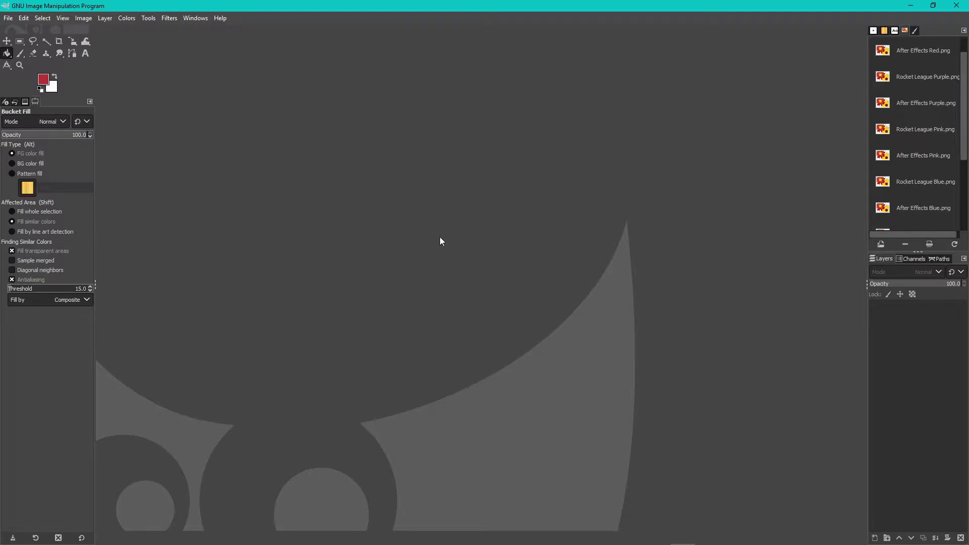
# Create a new 512 × 512 px image with Fill with set to Transparency
pyautogui.click(7, 20)
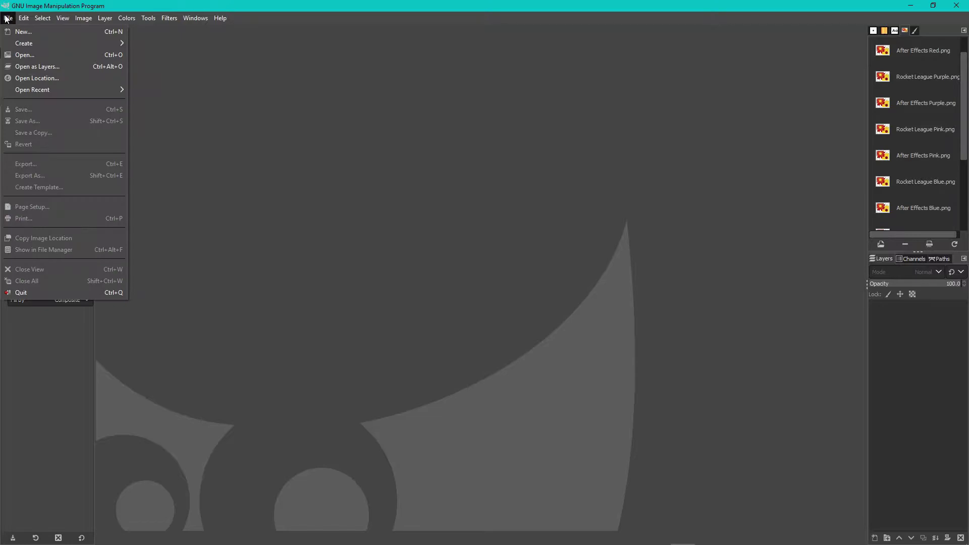
pyautogui.click(28, 29)
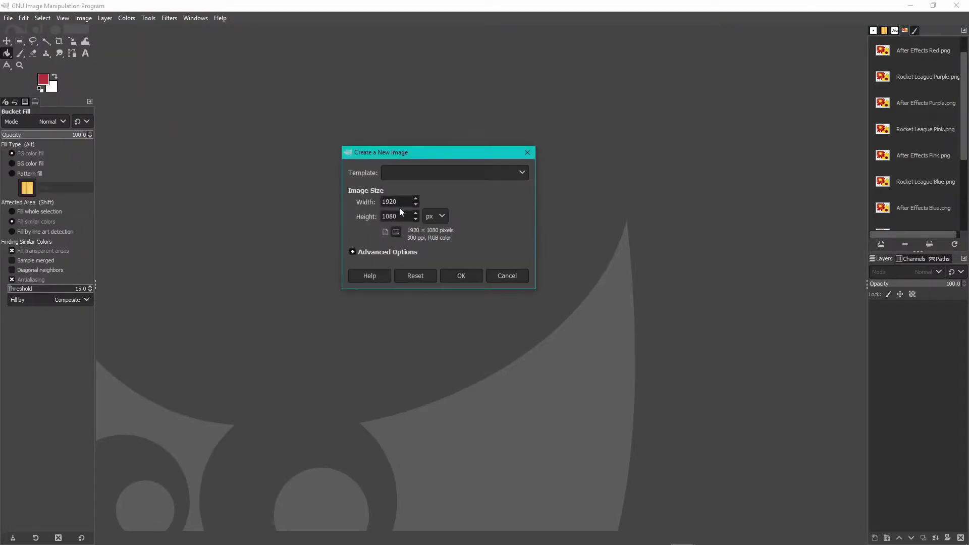
pyautogui.moveTo(399, 202); pyautogui.dragTo(358, 202)
pyautogui.write('512')
pyautogui.moveTo(407, 218); pyautogui.dragTo(350, 215)
pyautogui.write('512')
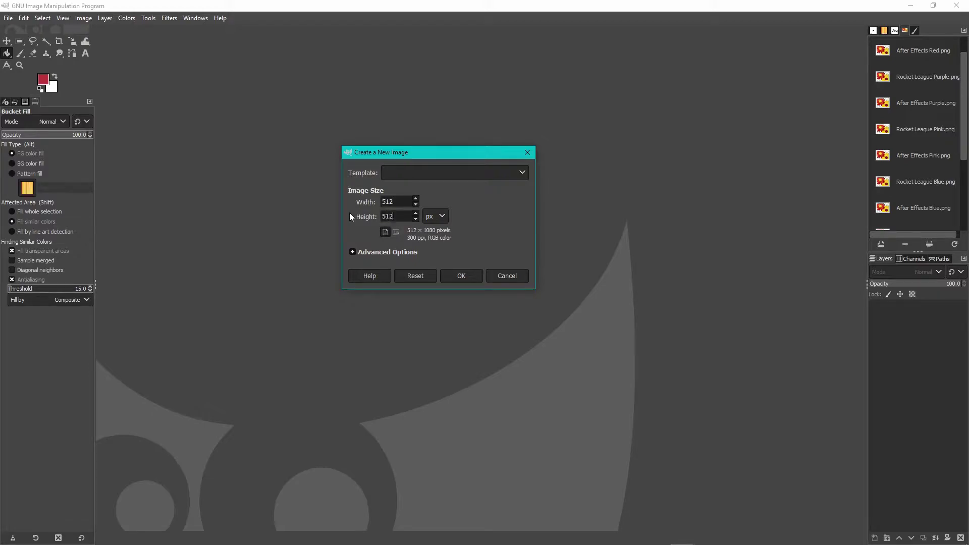
pyautogui.click(352, 252)
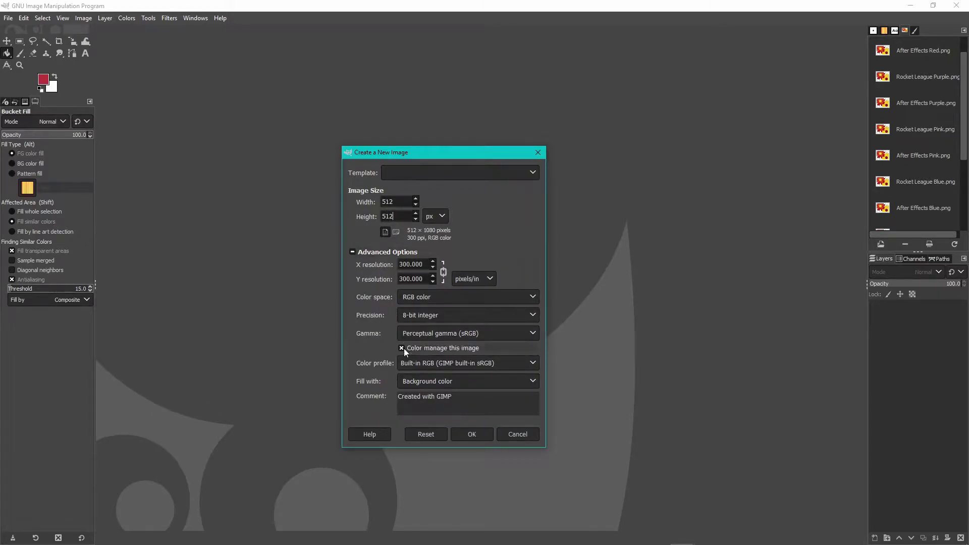
pyautogui.click(426, 382)
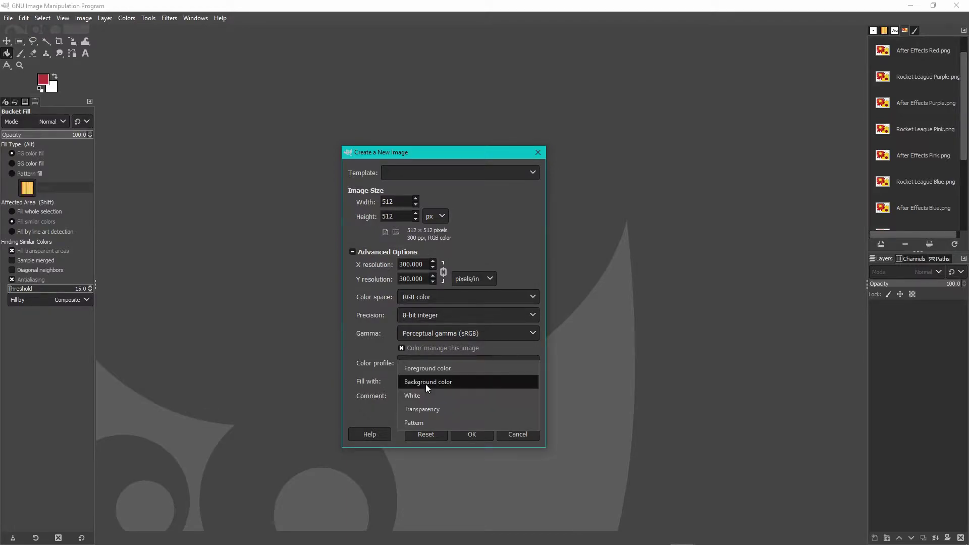
pyautogui.click(433, 408)
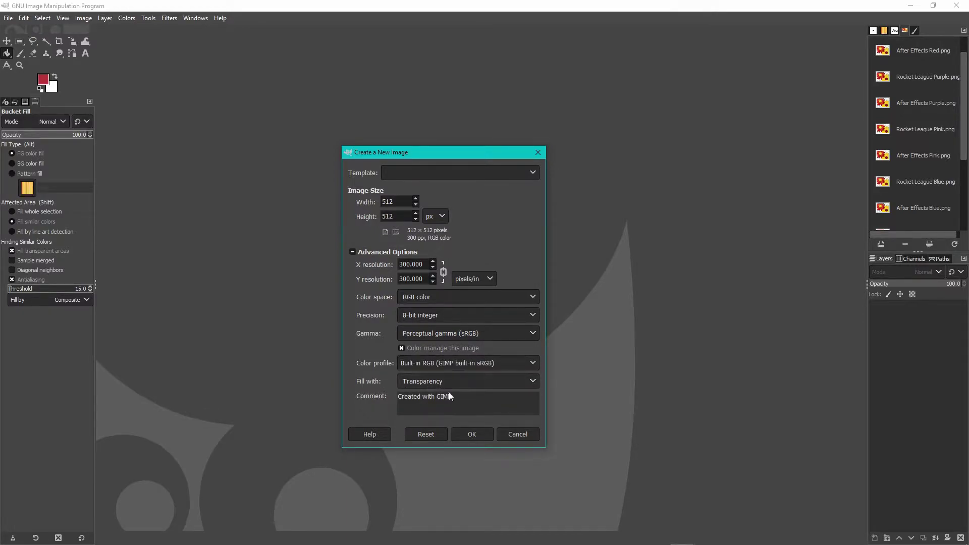
pyautogui.click(472, 435)
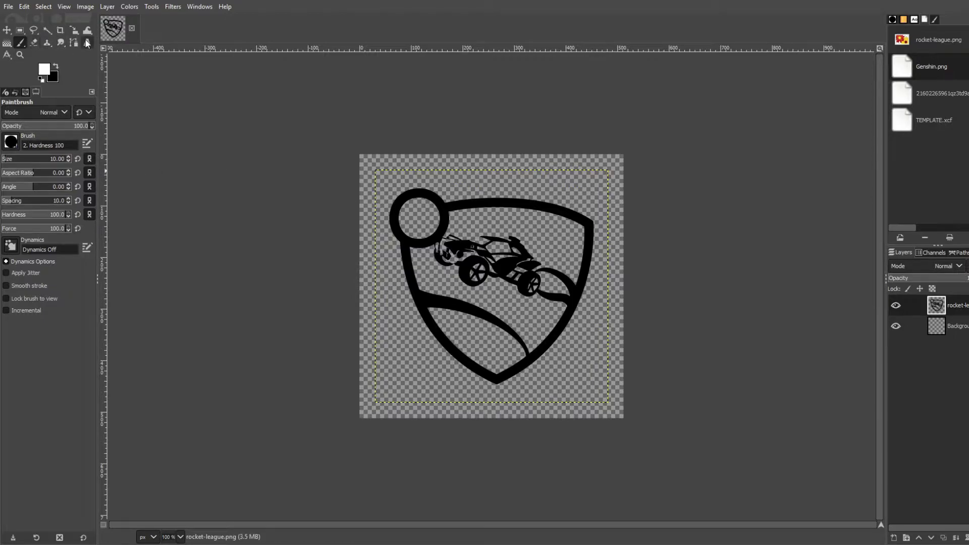
pyautogui.hotkey('shift', 'b')
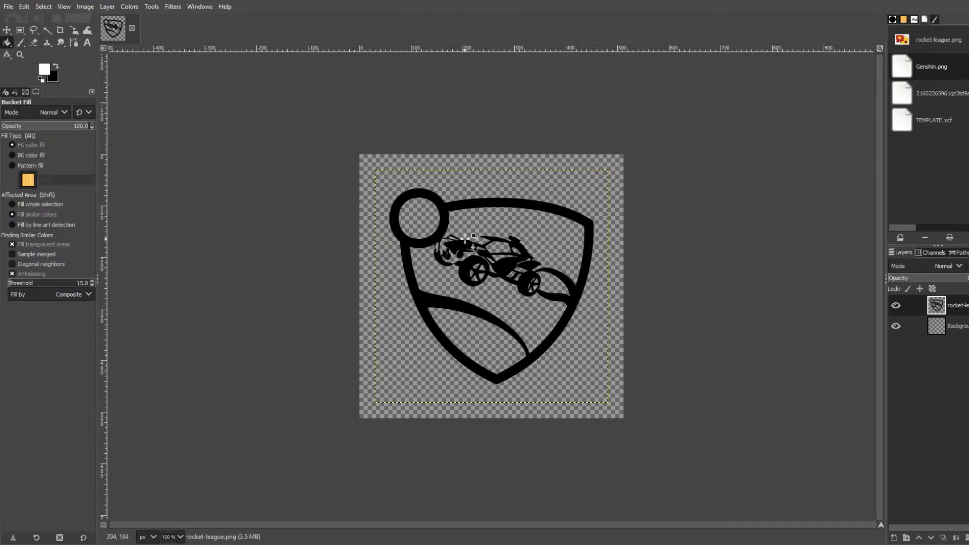
pyautogui.click(445, 224)
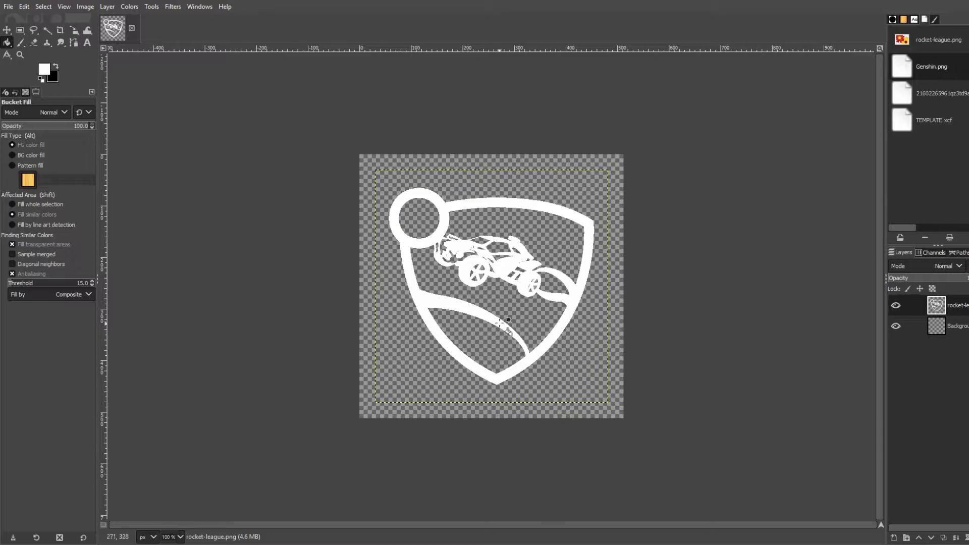
pyautogui.keyDown('alt'); pyautogui.click(460, 263); pyautogui.keyUp('alt')
pyautogui.hotkey('ctrl', 'z')
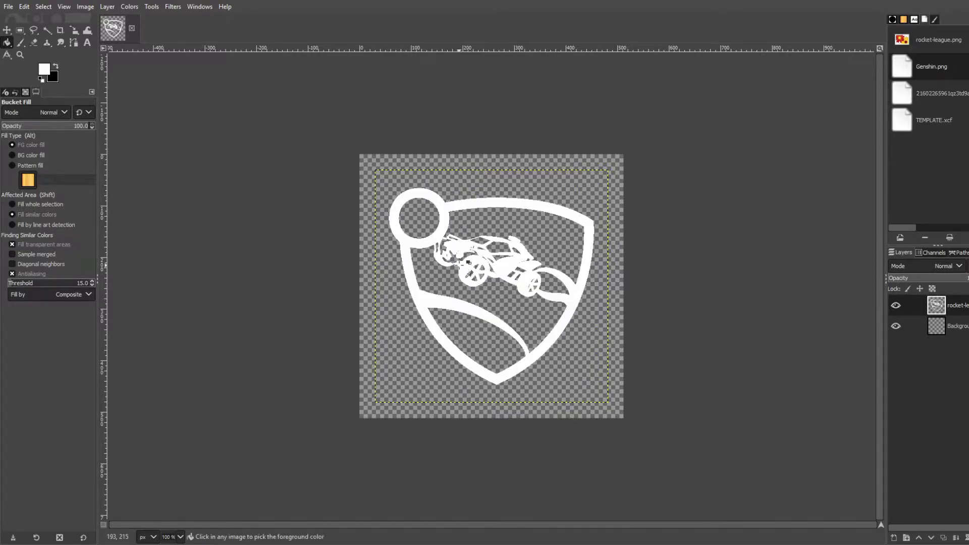
pyautogui.hotkey('ctrl', 'y')
pyautogui.hotkey('ctrl', 'z')
pyautogui.hotkey('ctrl', 'y')
pyautogui.hotkey('ctrl', 'z')
pyautogui.hotkey('ctrl', 'y')
pyautogui.scroll(9, 461, 262)
pyautogui.scroll(3, 461, 250)
pyautogui.hotkey('ctrl', 'z')
pyautogui.hotkey('ctrl', 'y')
pyautogui.hotkey('ctrl', 'z')
pyautogui.hotkey('ctrl', 'y')
pyautogui.hotkey('ctrl', 'z')
pyautogui.hotkey('ctrl', 'y')
pyautogui.hotkey('ctrl', 'shift', 'j')
pyautogui.press('1')
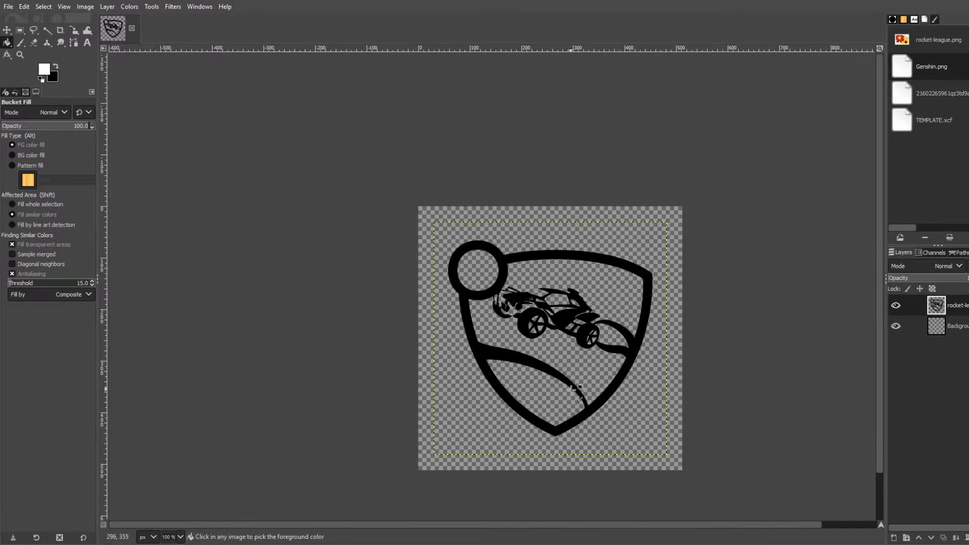
pyautogui.hotkey('ctrl', 'shift', 'j')
pyautogui.press('1')
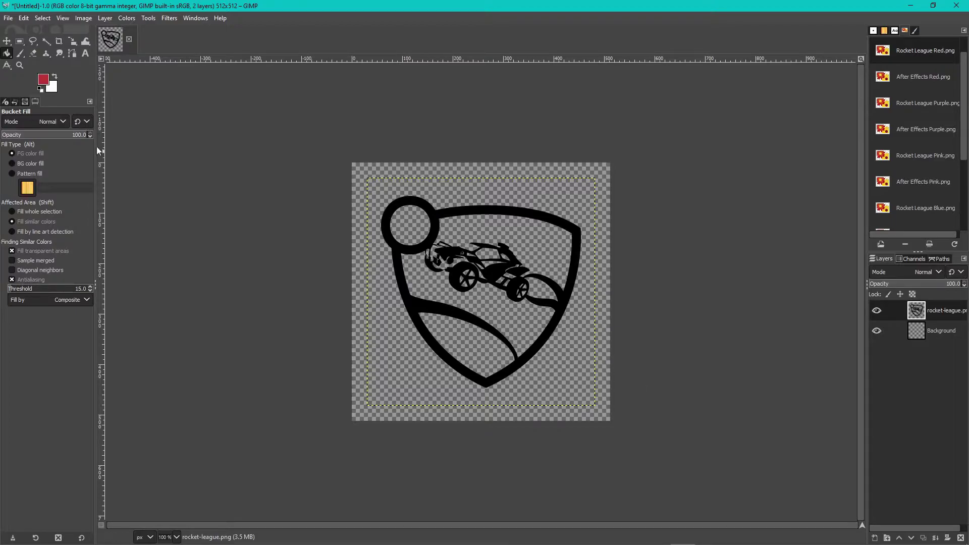
# Scale the logo layer up to 567 × 567 px and recentre it on the canvas
pyautogui.click(8, 43)
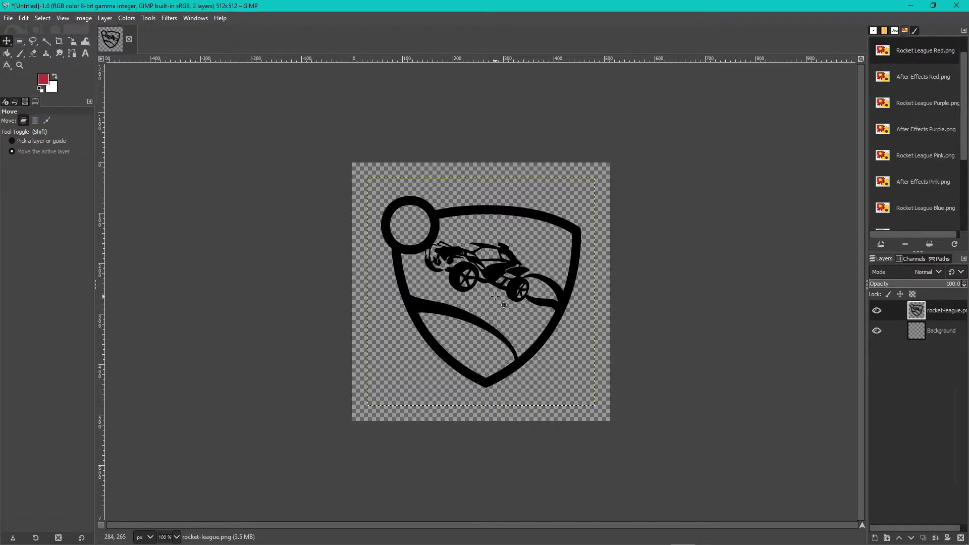
pyautogui.click(72, 41)
pyautogui.click(415, 221)
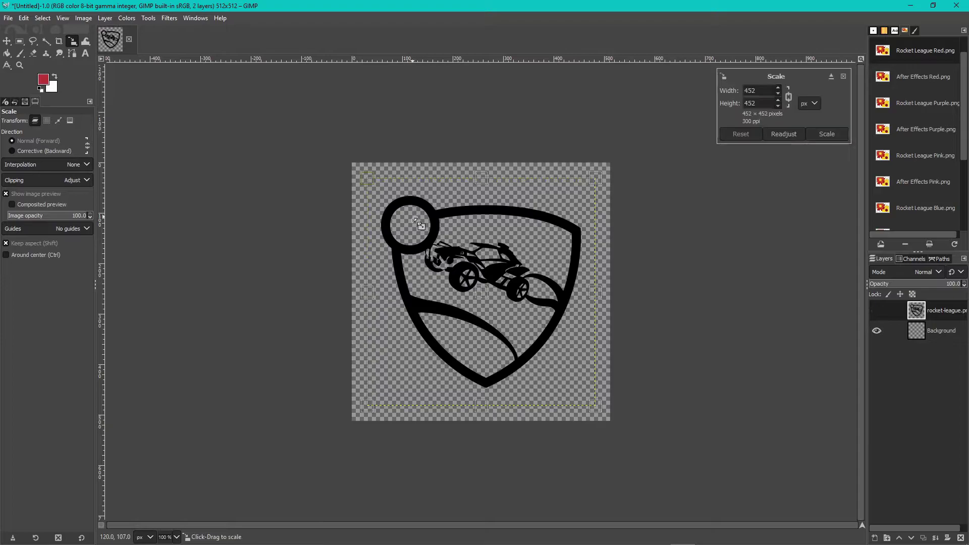
pyautogui.moveTo(368, 183); pyautogui.dragTo(359, 151)
pyautogui.moveTo(460, 270); pyautogui.dragTo(488, 301)
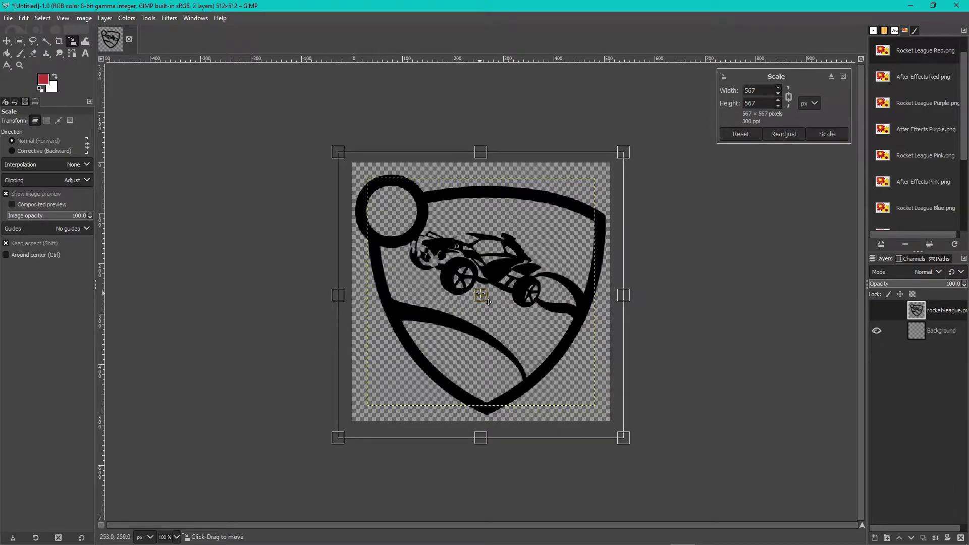
pyautogui.click(831, 135)
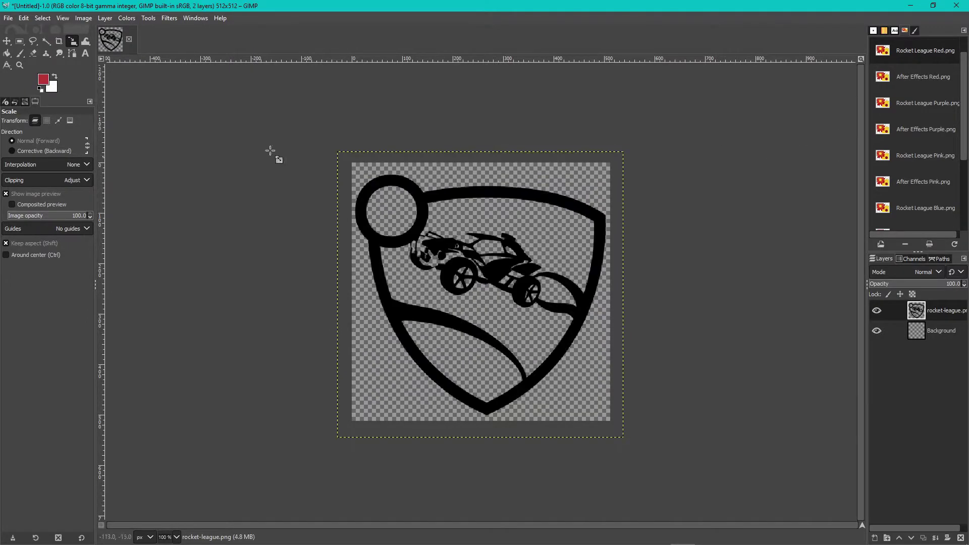
# Try bucket-filling the logo red and then white, undoing each fill
pyautogui.click(7, 53)
pyautogui.click(421, 209)
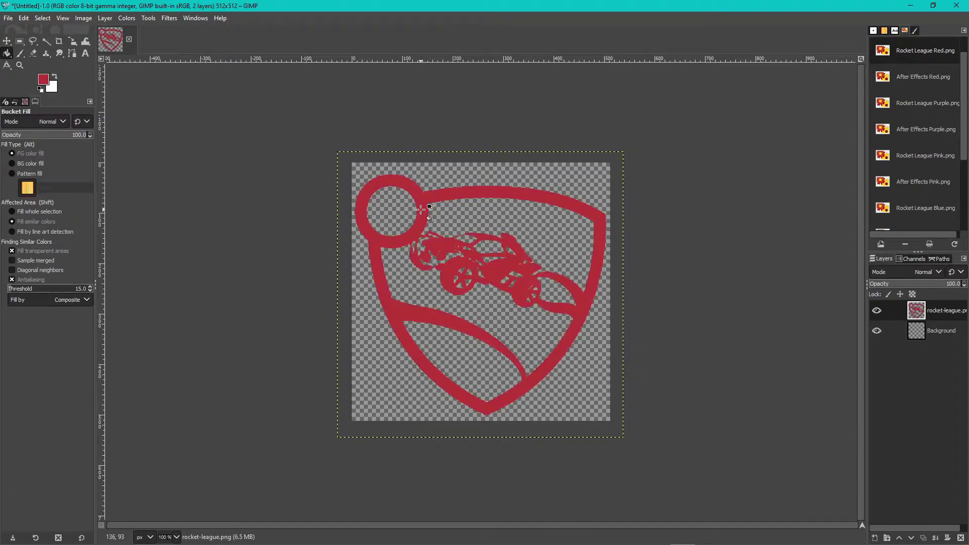
pyautogui.hotkey('ctrl', 'z')
pyautogui.press('x')
pyautogui.click(422, 238)
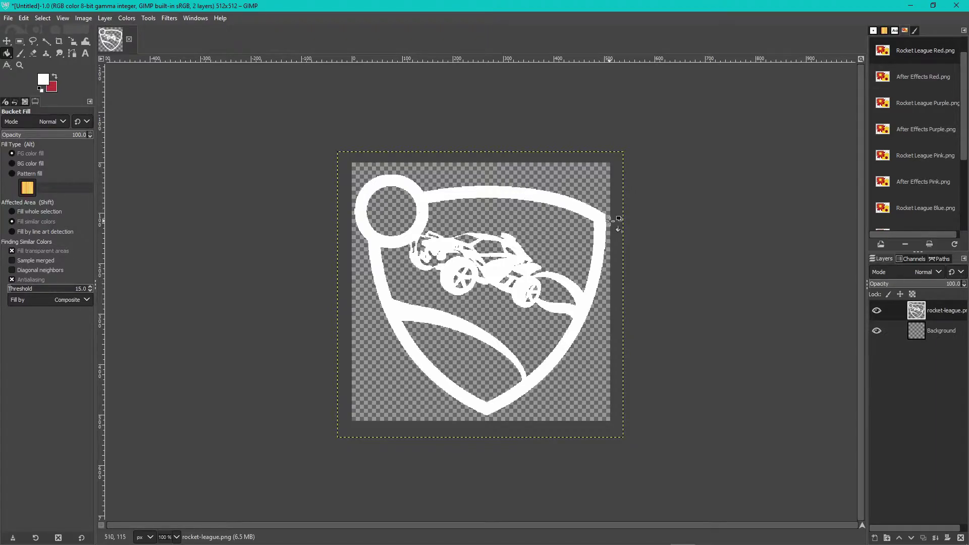
pyautogui.hotkey('ctrl', 'z')
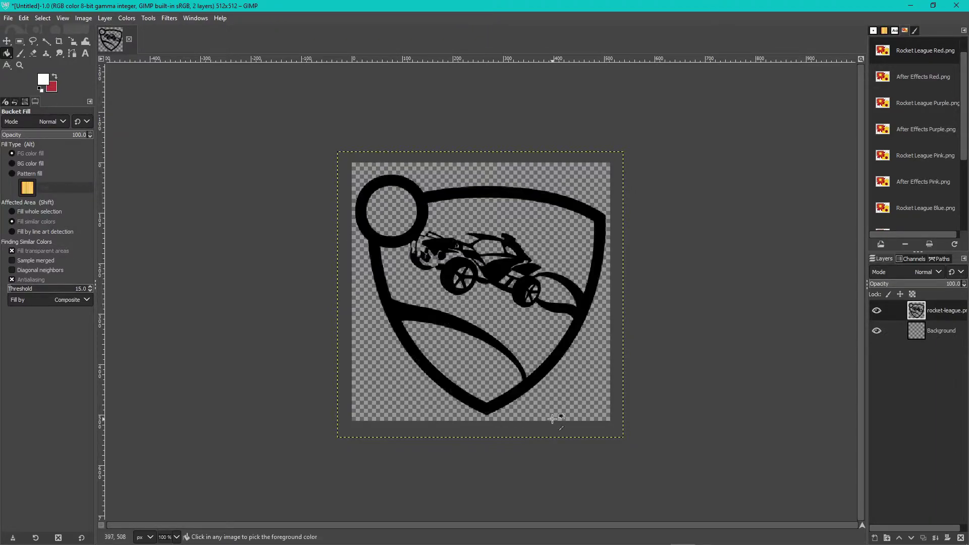
pyautogui.click(494, 193)
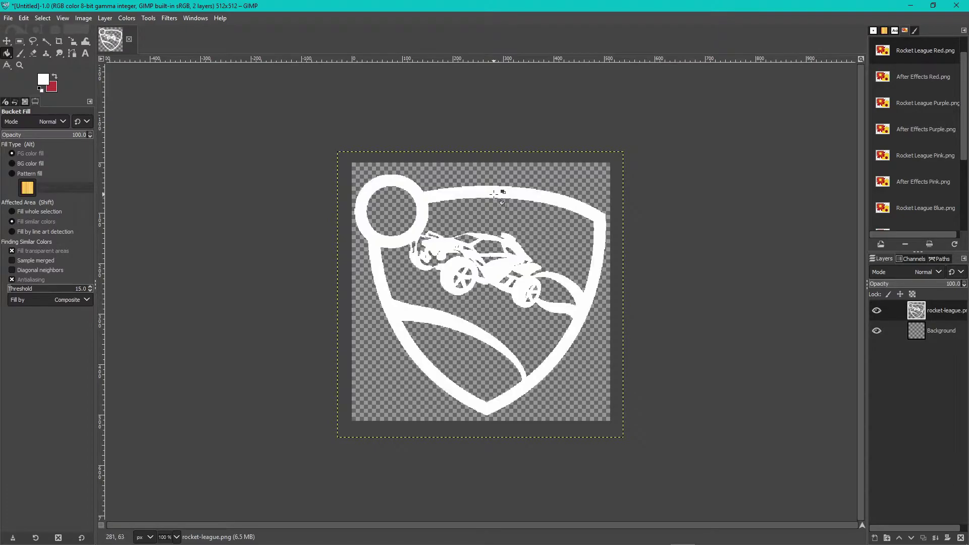
pyautogui.hotkey('ctrl', 'z')
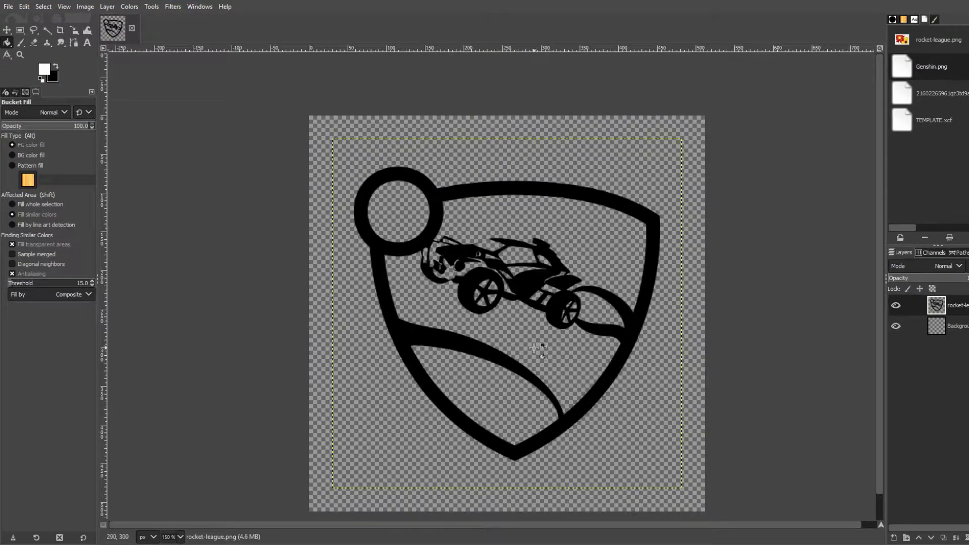
# Bucket-fill the Background layer with white
pyautogui.scroll(-1, 533, 348)
pyautogui.scroll(1, 538, 399)
pyautogui.click(950, 327)
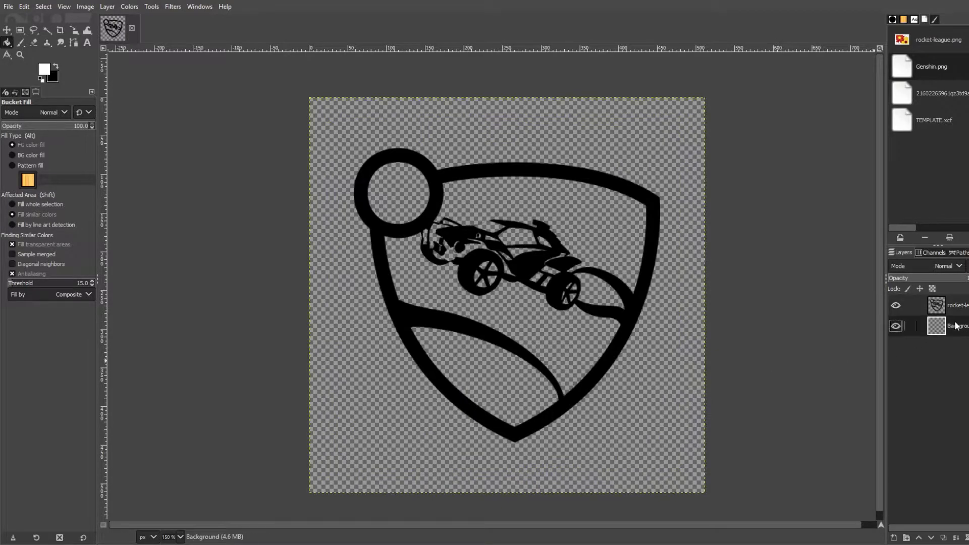
pyautogui.click(649, 379)
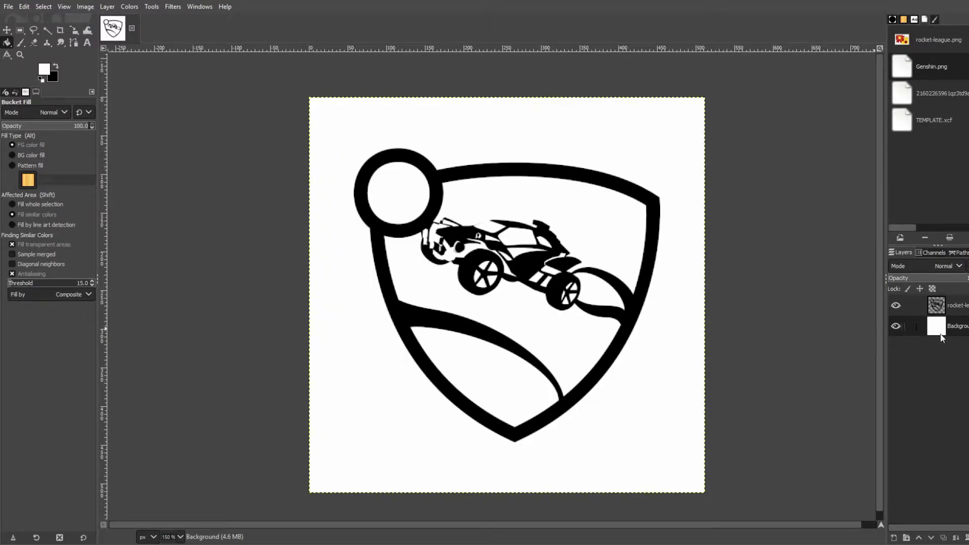
# Move the white Background above the logo in Lighten only mode, then hide it
pyautogui.moveTo(943, 329); pyautogui.dragTo(905, 279)
pyautogui.scroll(-2, 923, 262)
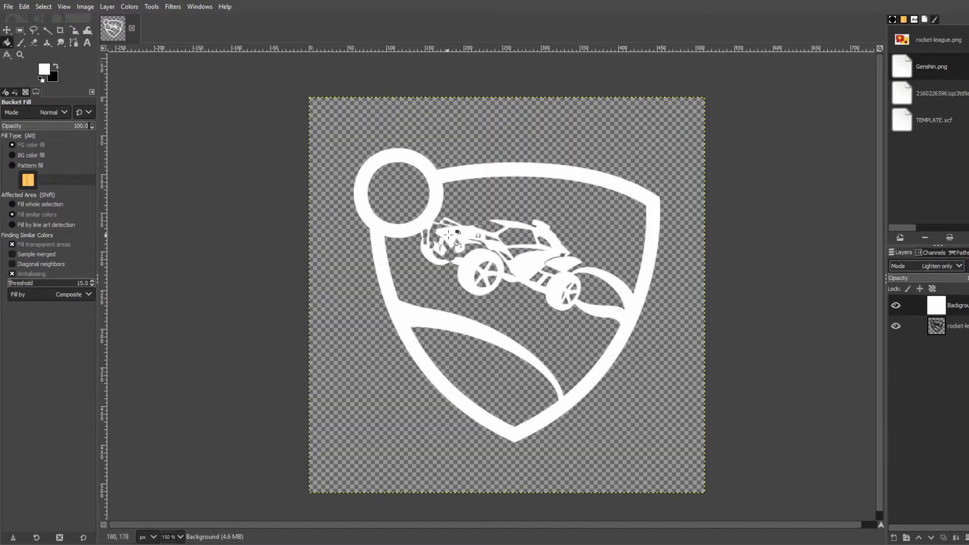
pyautogui.scroll(9, 426, 198)
pyautogui.scroll(-10, 426, 354)
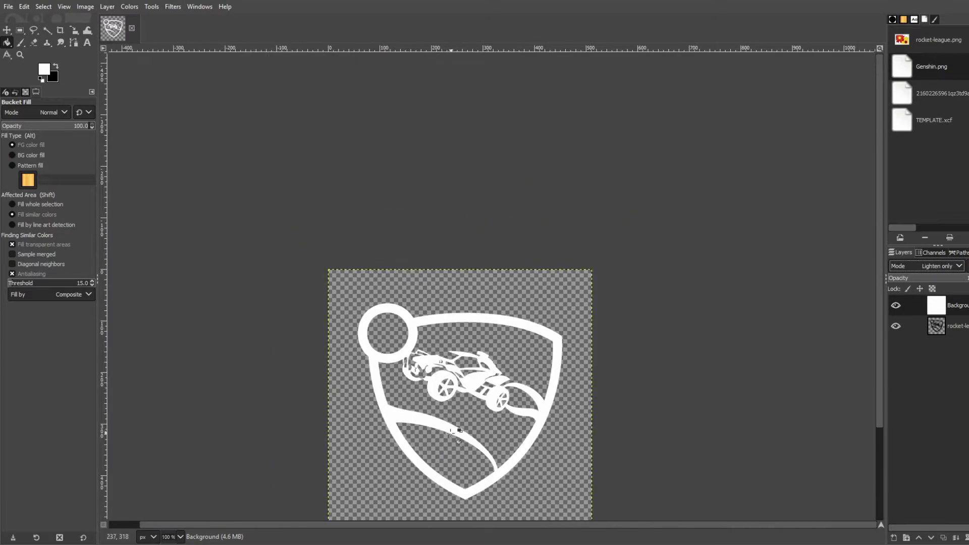
pyautogui.scroll(2, 449, 403)
pyautogui.scroll(-2, 458, 459)
pyautogui.scroll(3, 458, 459)
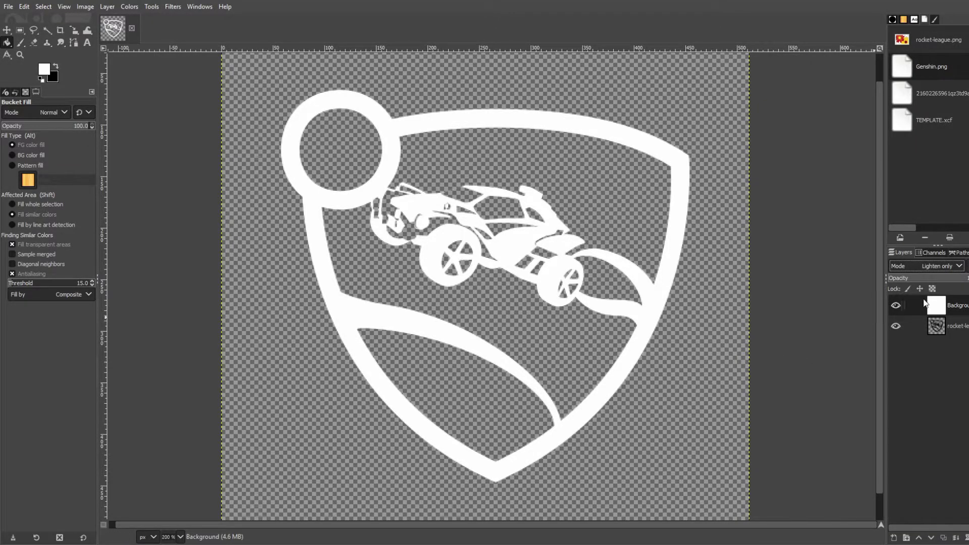
pyautogui.click(895, 305)
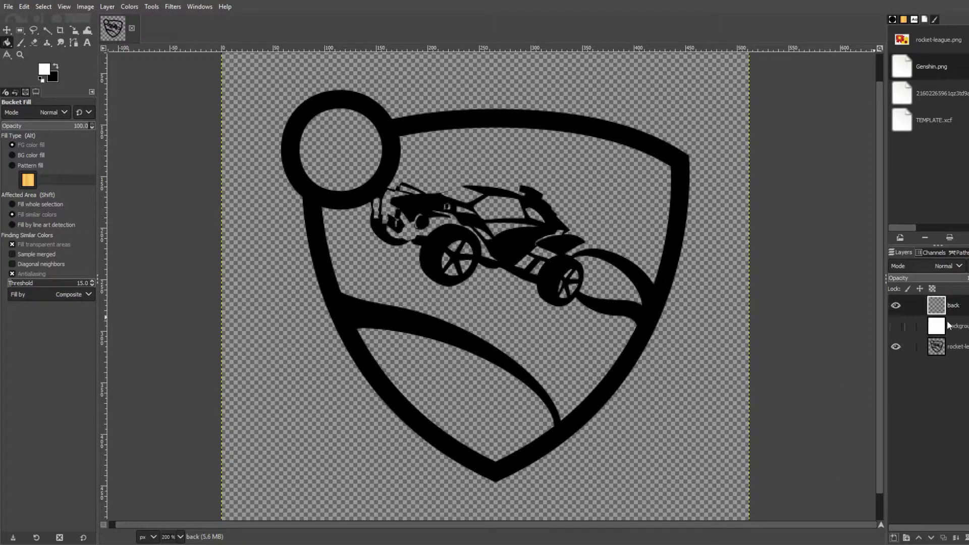
# Put the Background layer at the bottom of the stack and select the back layer
pyautogui.moveTo(949, 306); pyautogui.dragTo(954, 356)
pyautogui.click(961, 326)
pyautogui.click(952, 305)
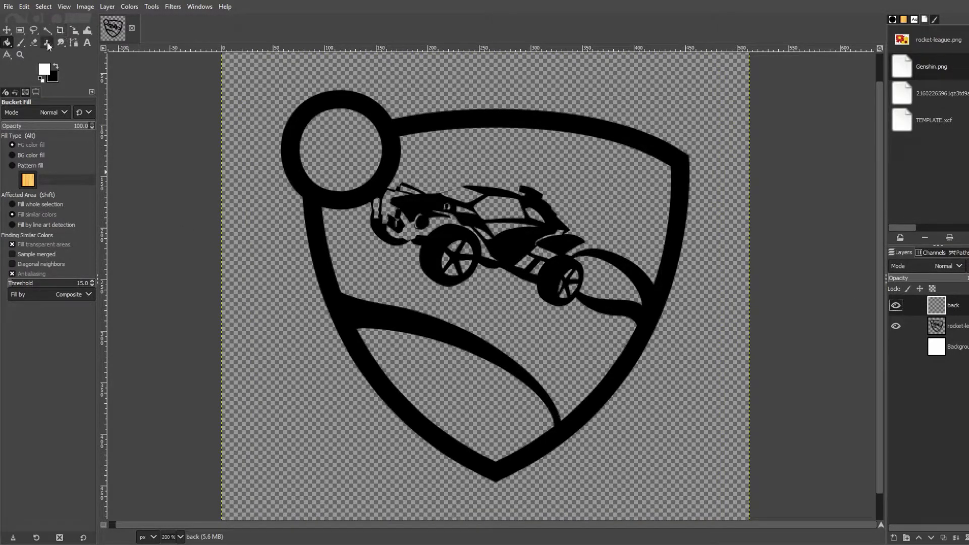
# Trace a path from the shield's bottom tip up the right edge and along the curved top
pyautogui.click(75, 43)
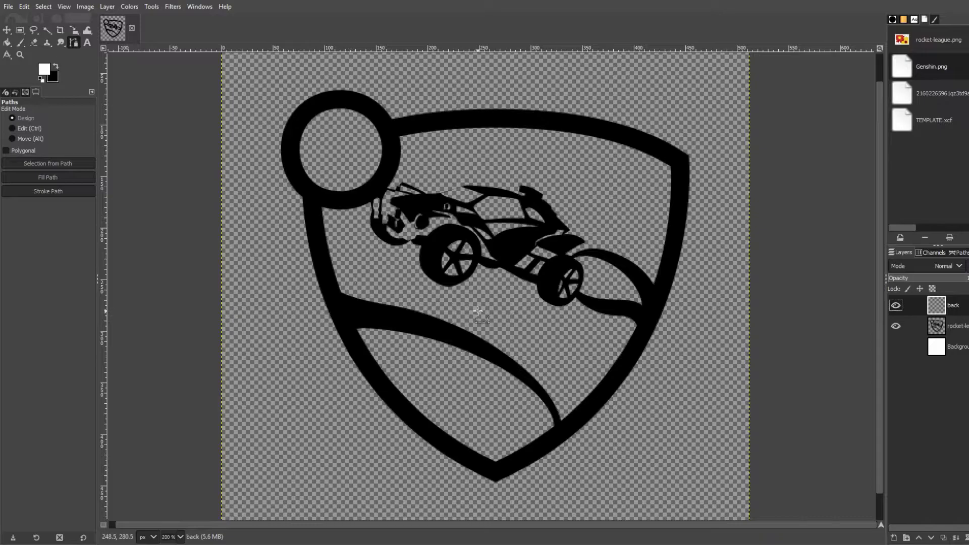
pyautogui.scroll(8, 497, 484)
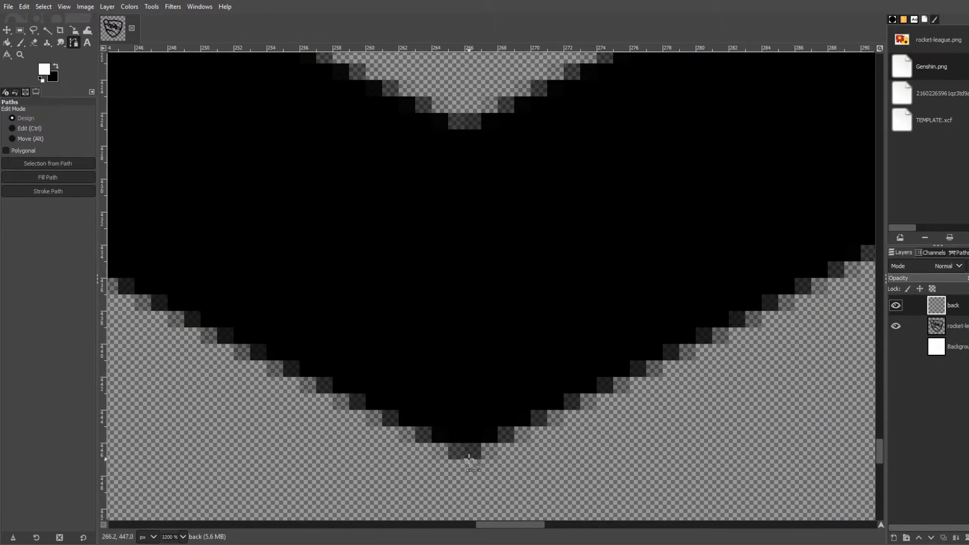
pyautogui.keyDown('ctrl'); pyautogui.scroll(-10, 469, 462); pyautogui.keyUp('ctrl')
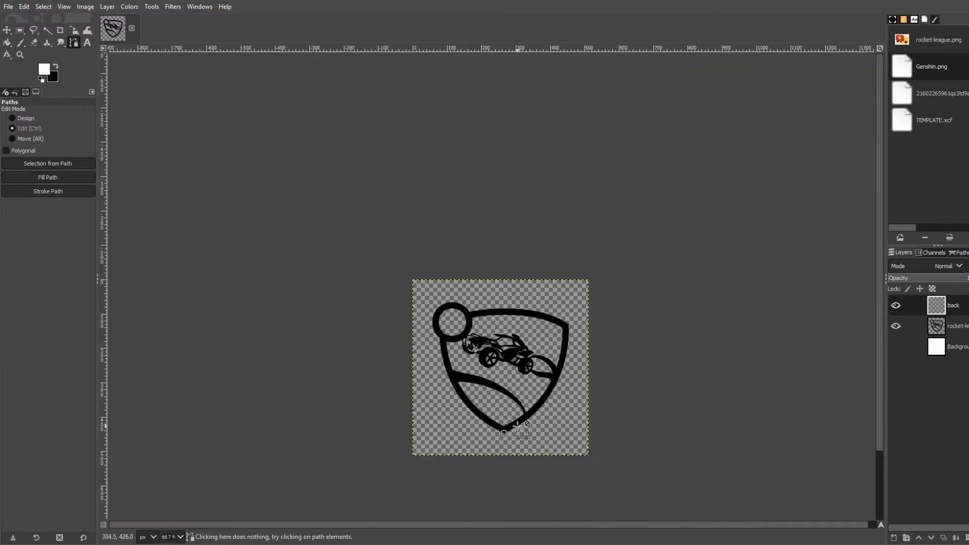
pyautogui.keyDown('ctrl'); pyautogui.scroll(2, 523, 422); pyautogui.keyUp('ctrl')
pyautogui.scroll(-2, 390, 474)
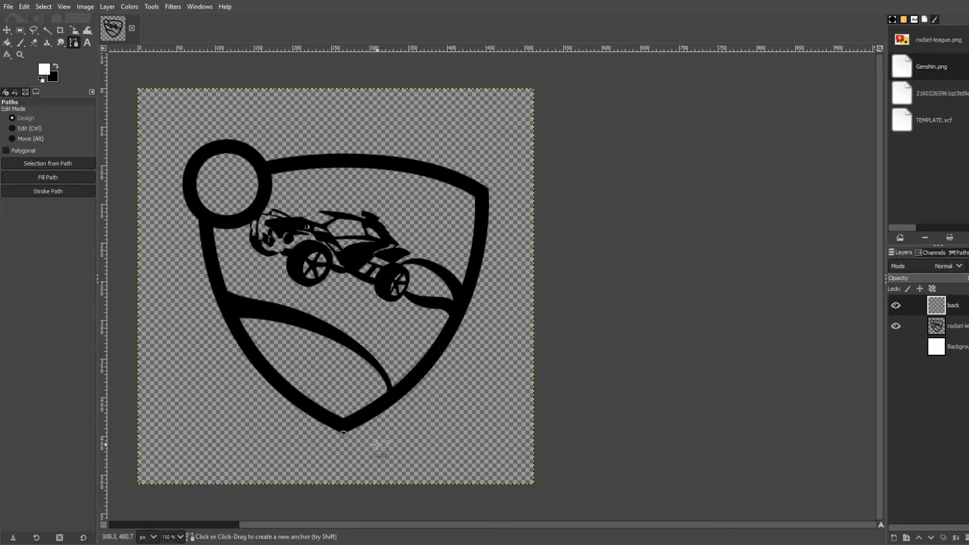
pyautogui.scroll(3, 377, 442)
pyautogui.moveTo(455, 320); pyautogui.dragTo(535, 251)
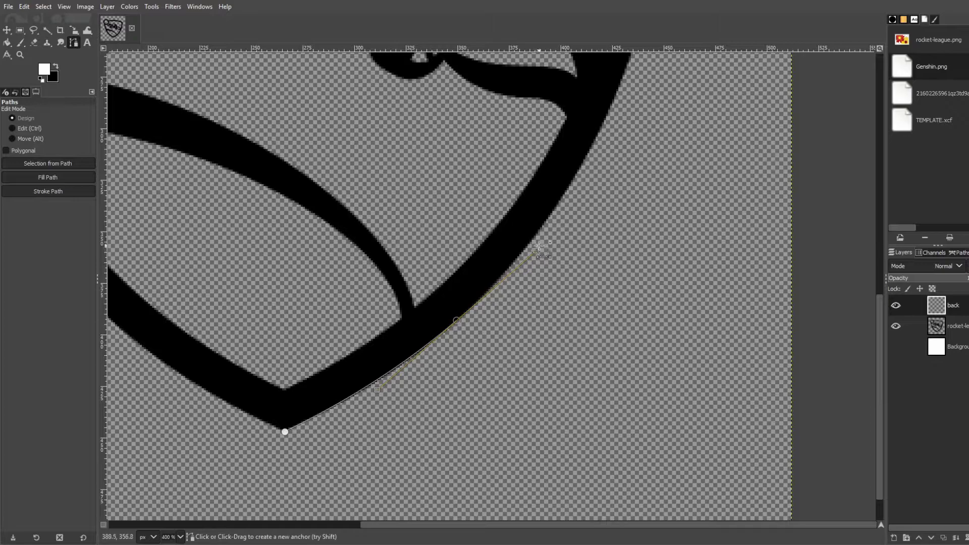
pyautogui.keyDown('ctrl'); pyautogui.scroll(-3, 540, 245); pyautogui.keyUp('ctrl')
pyautogui.scroll(3, 600, 318)
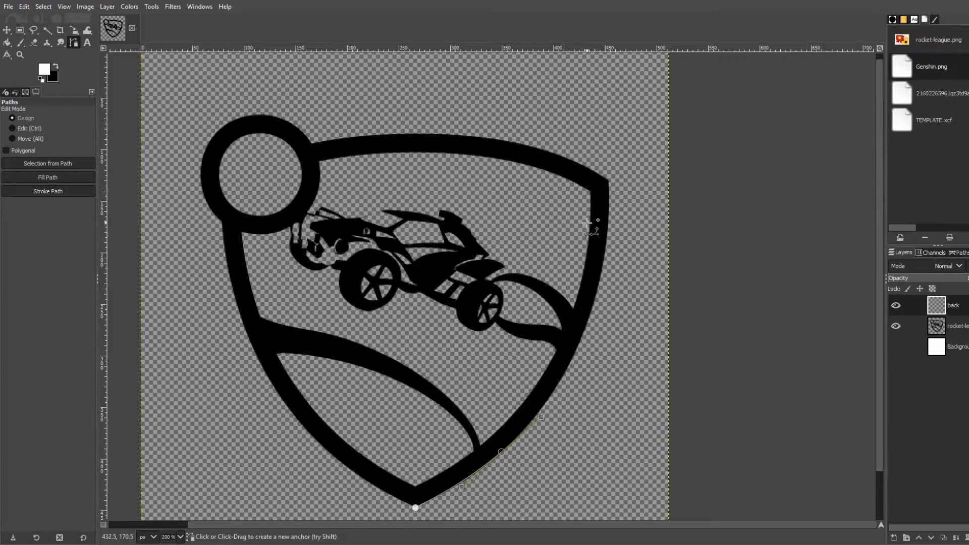
pyautogui.moveTo(586, 323); pyautogui.dragTo(603, 237)
pyautogui.click(608, 180)
pyautogui.click(313, 143)
pyautogui.moveTo(508, 167); pyautogui.dragTo(404, 134)
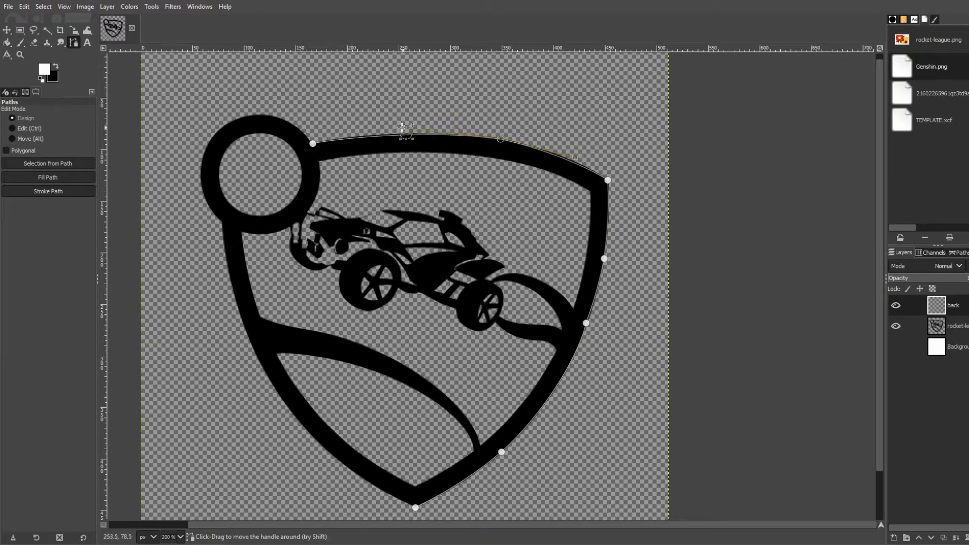
# Cut straight across the ring, trace down the left edge, and close the path at the bottom tip
pyautogui.click(313, 143)
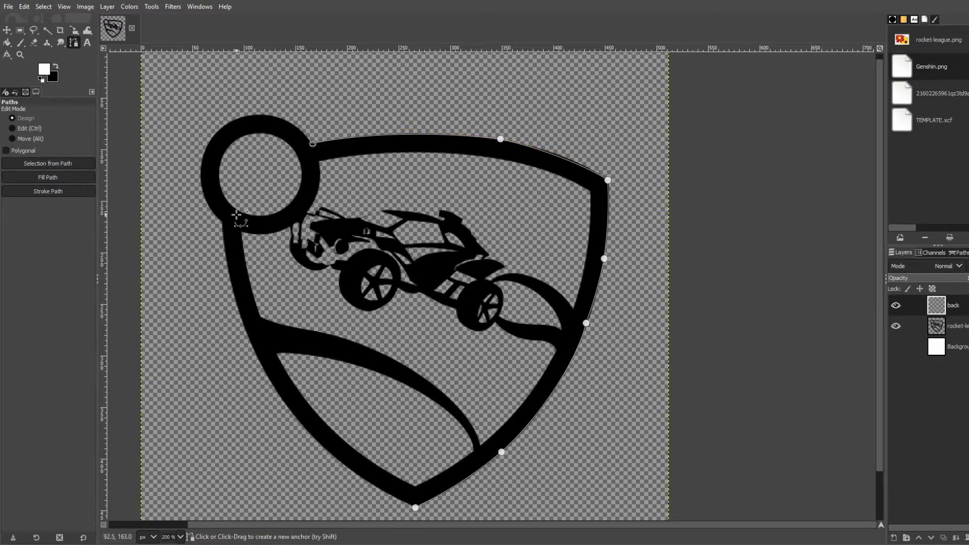
pyautogui.click(223, 220)
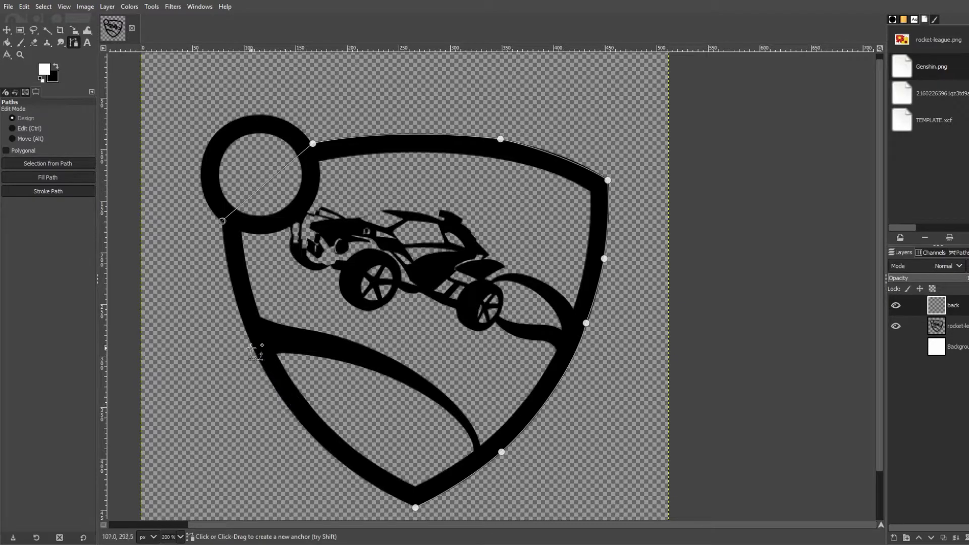
pyautogui.moveTo(258, 357); pyautogui.dragTo(287, 413)
pyautogui.moveTo(335, 456); pyautogui.dragTo(357, 475)
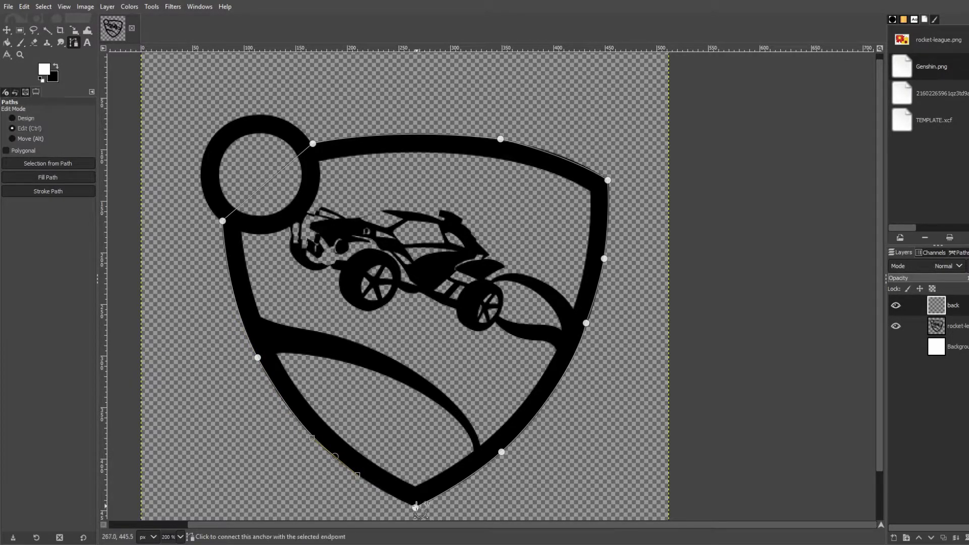
pyautogui.click(416, 507)
pyautogui.click(335, 456)
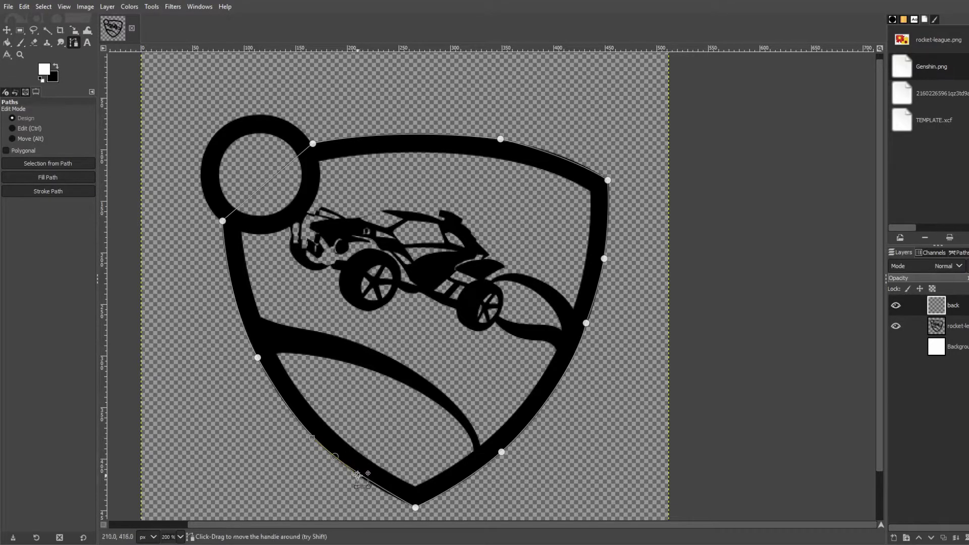
pyautogui.moveTo(357, 476); pyautogui.dragTo(364, 483)
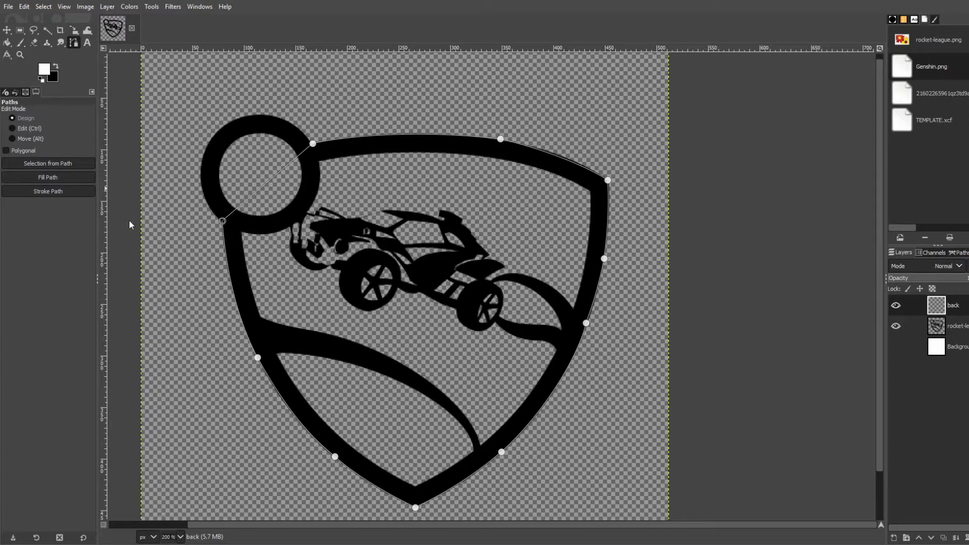
# Fill the shield path white, then paint a size ~118 white brush disc over the ring on a new layer
pyautogui.press('Return')
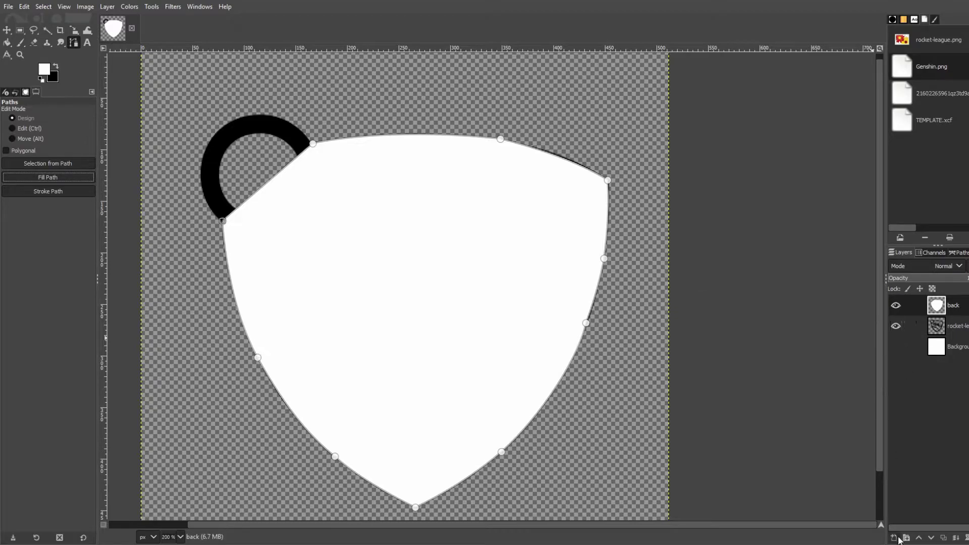
pyautogui.hotkey('shift', 'ctrl', 'n')
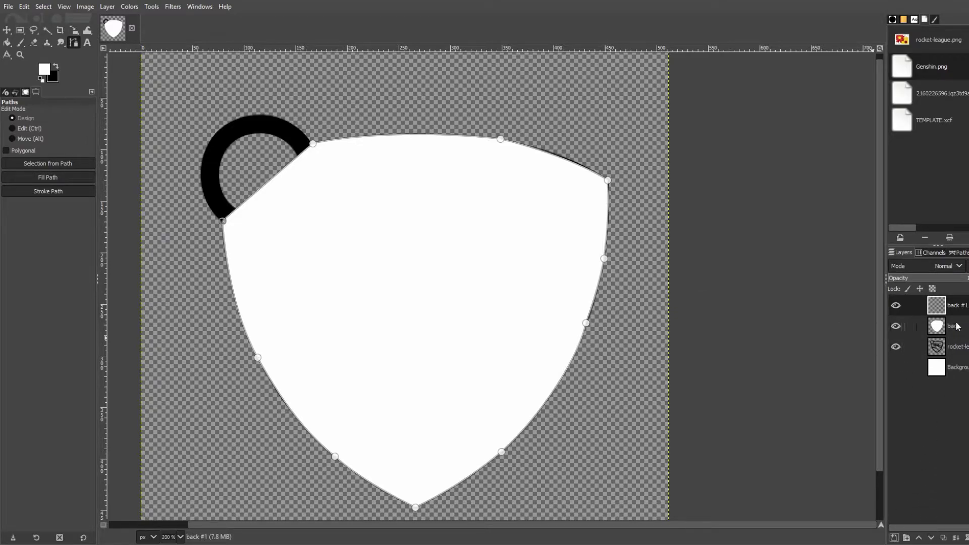
pyautogui.click(22, 44)
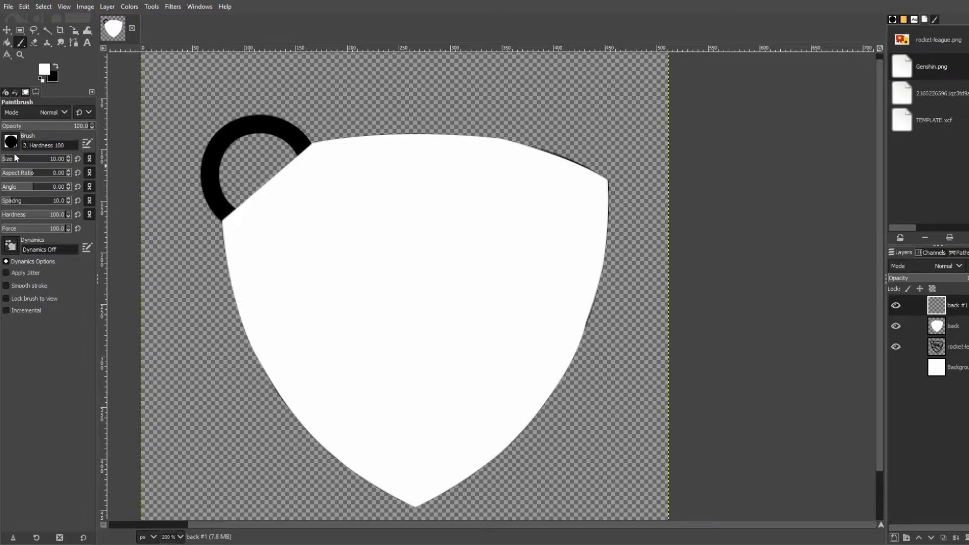
pyautogui.moveTo(15, 159); pyautogui.dragTo(173, 171)
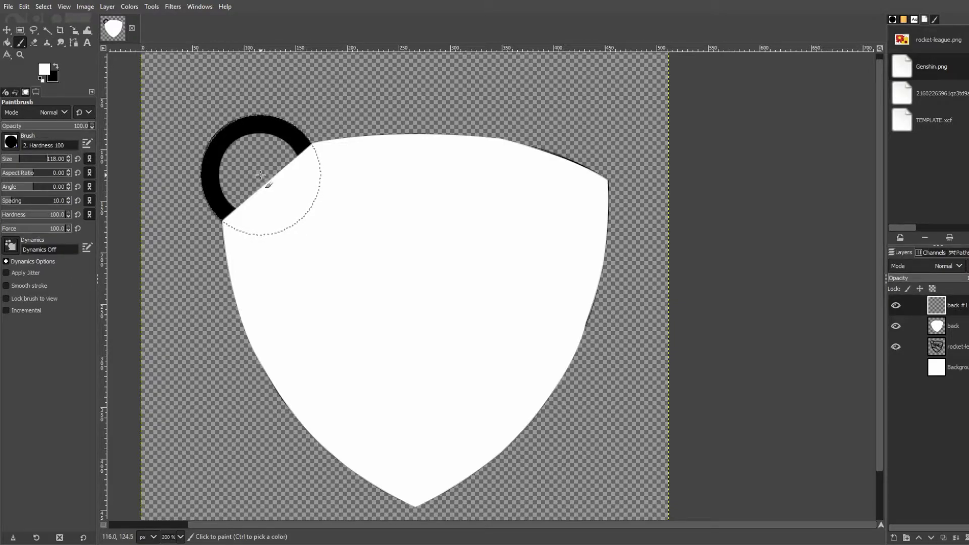
pyautogui.click(261, 175)
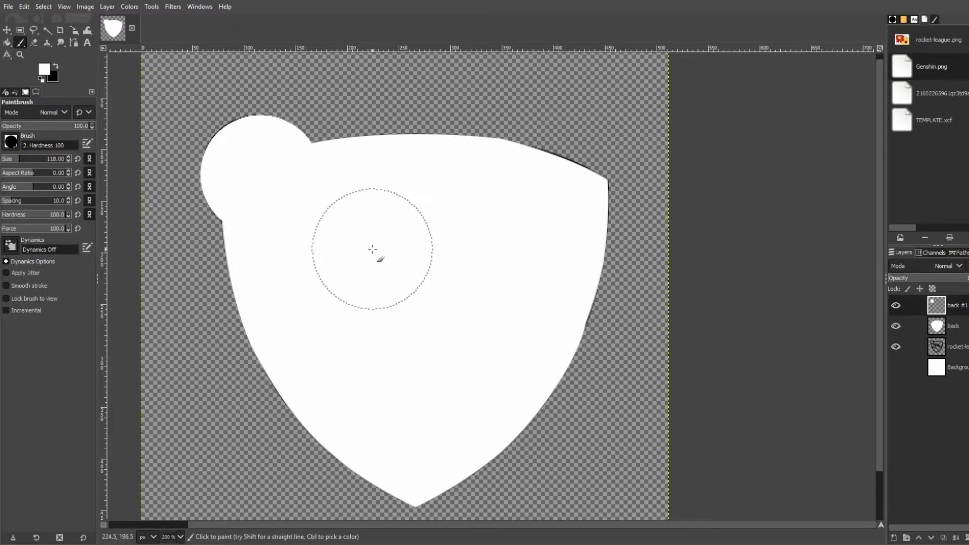
# Hide the disc layer and paint an 82 px inner disc on back #2 in Erase mode
pyautogui.click(895, 305)
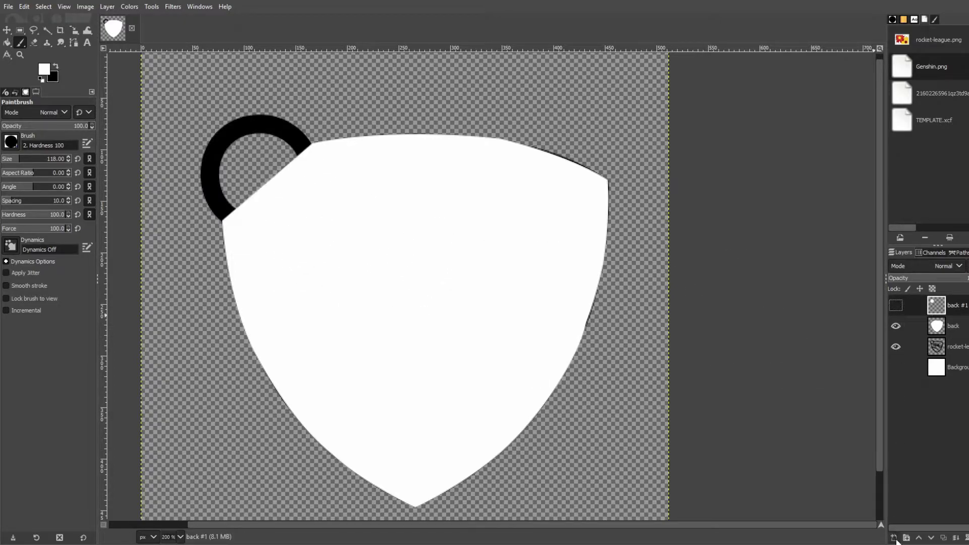
pyautogui.keyDown('shift'); pyautogui.click(894, 538); pyautogui.keyUp('shift')
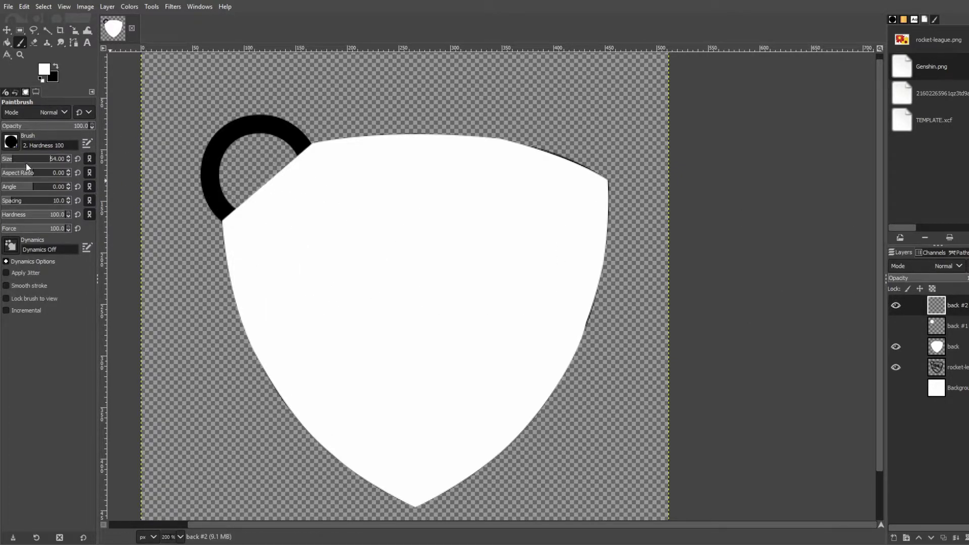
pyautogui.click(69, 156)
pyautogui.click(69, 156)
pyautogui.click(69, 155)
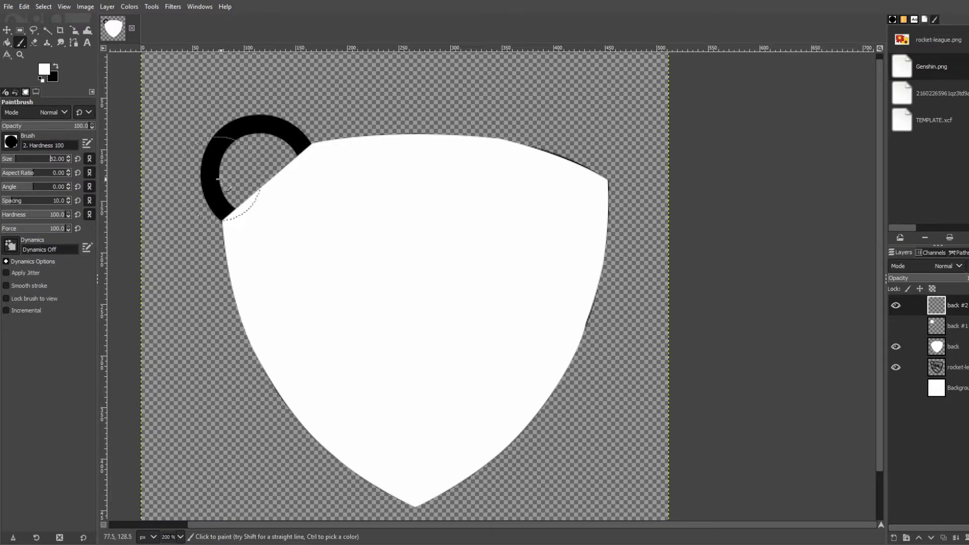
pyautogui.click(261, 174)
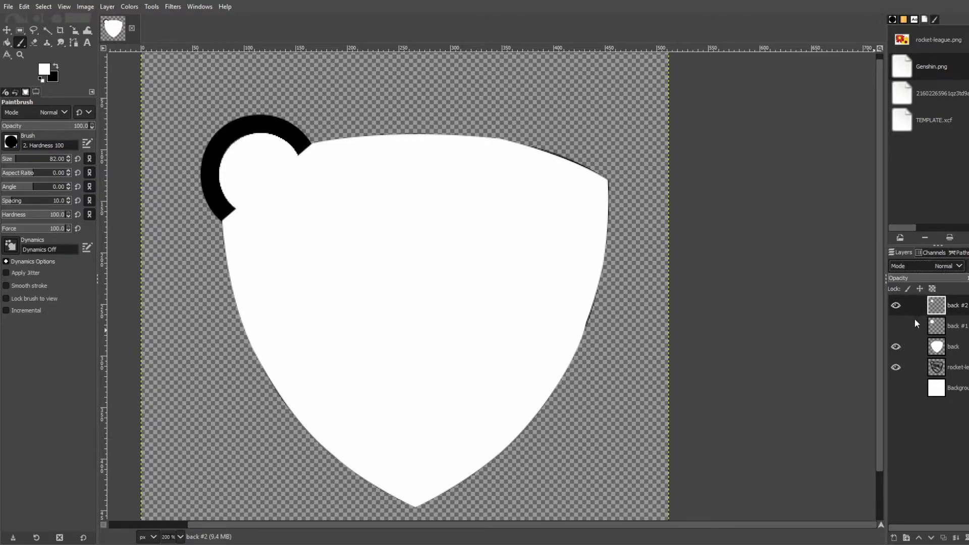
pyautogui.press('Down')
pyautogui.press('Down')
pyautogui.press('Down')
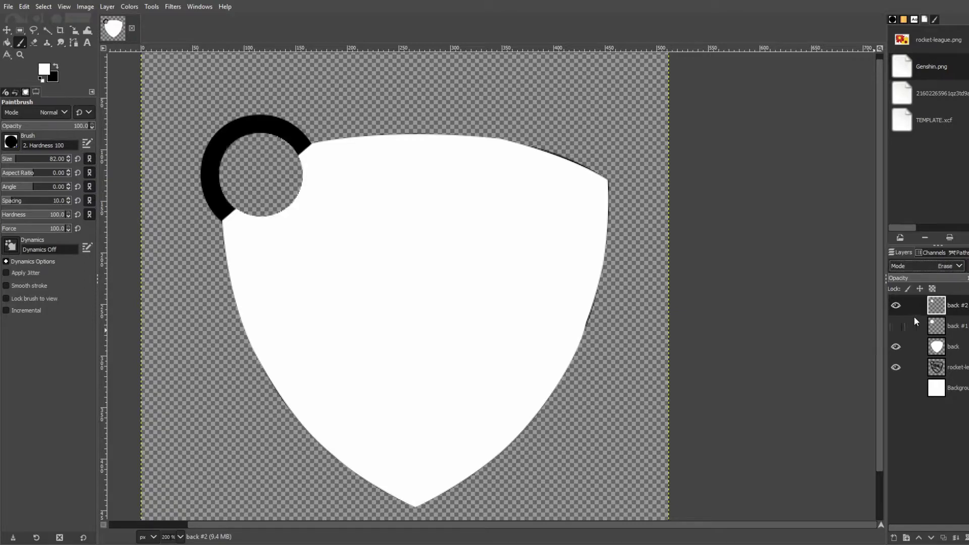
# Group back #1 and back #2 in a new layer group and hide the white shield layer
pyautogui.click(958, 310)
pyautogui.click(907, 538)
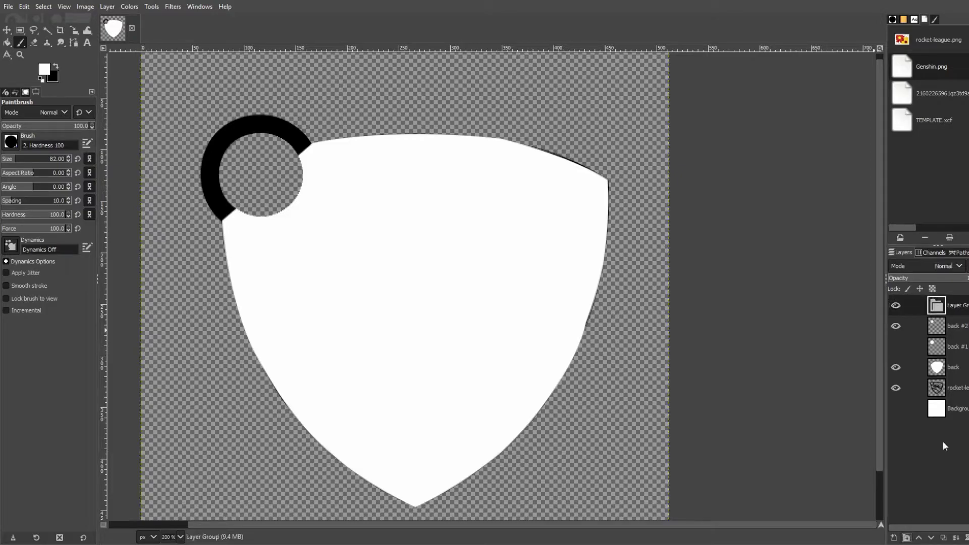
pyautogui.moveTo(954, 328); pyautogui.dragTo(948, 307)
pyautogui.moveTo(954, 347); pyautogui.dragTo(962, 337)
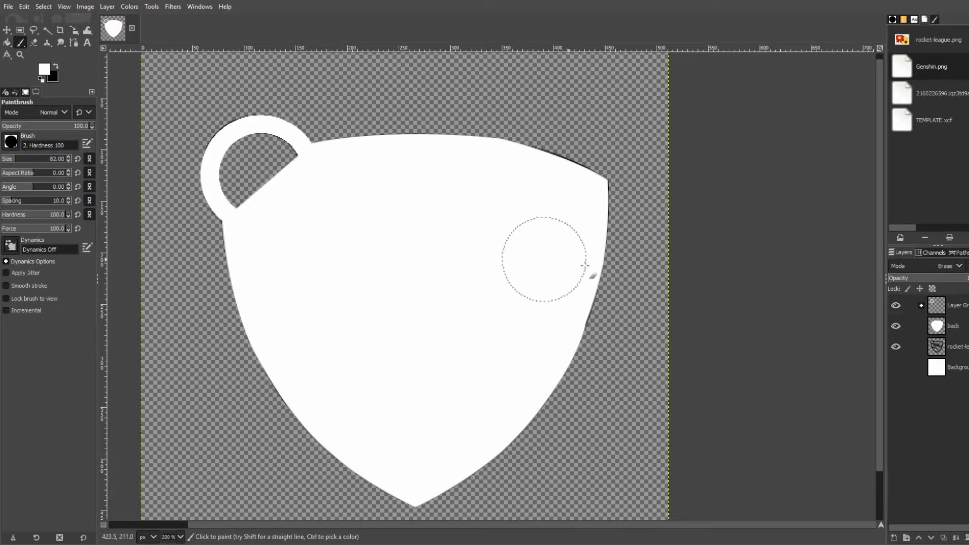
pyautogui.click(894, 326)
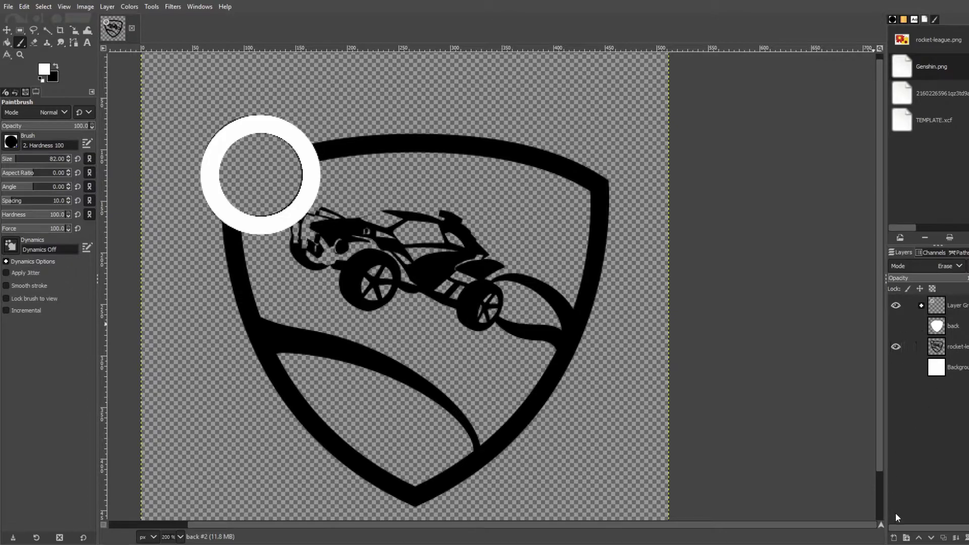
# Add a new top layer, back #3, and trace the swoosh's upper edge out to its tip
pyautogui.hotkey('shift', 'ctrl', 'n')
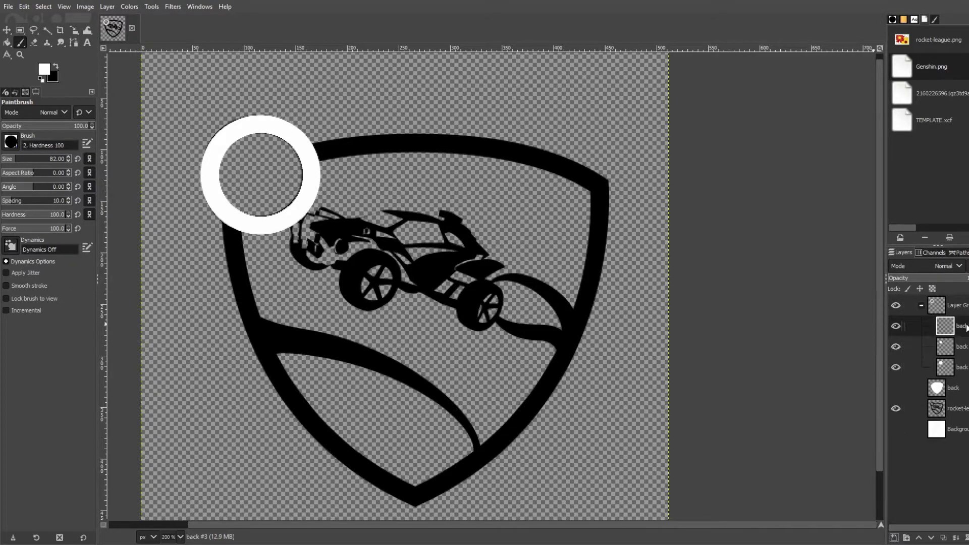
pyautogui.moveTo(960, 303); pyautogui.dragTo(959, 301)
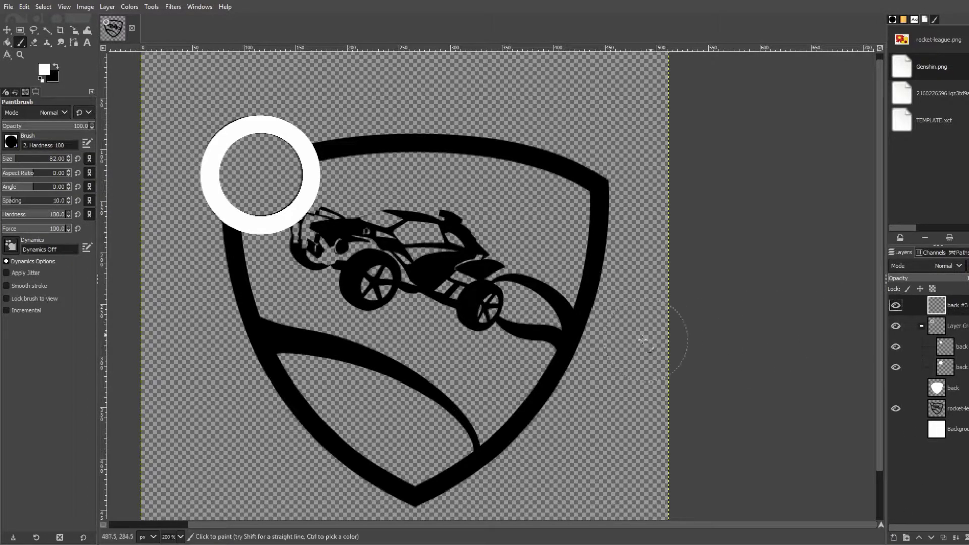
pyautogui.click(74, 43)
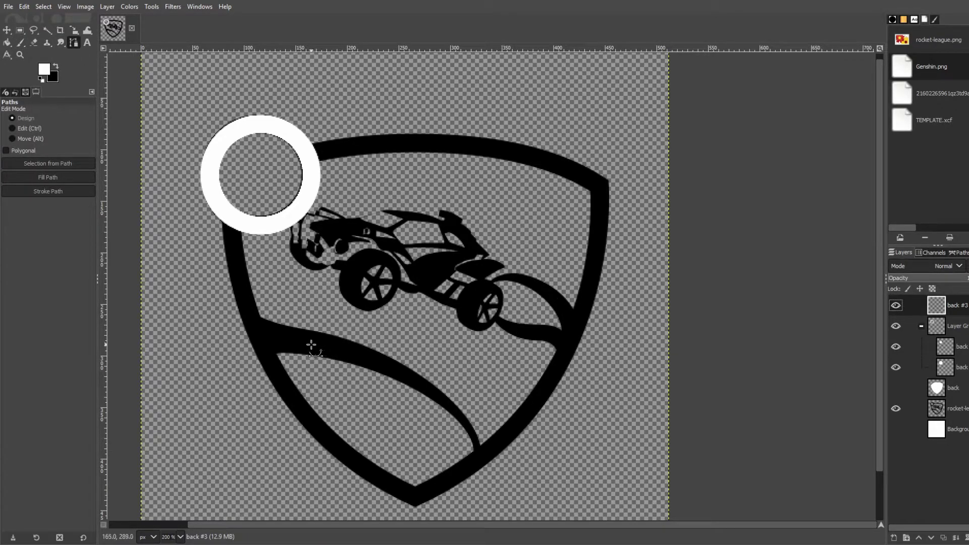
pyautogui.scroll(4, 311, 345)
pyautogui.scroll(-3, 370, 309)
pyautogui.scroll(1, 375, 299)
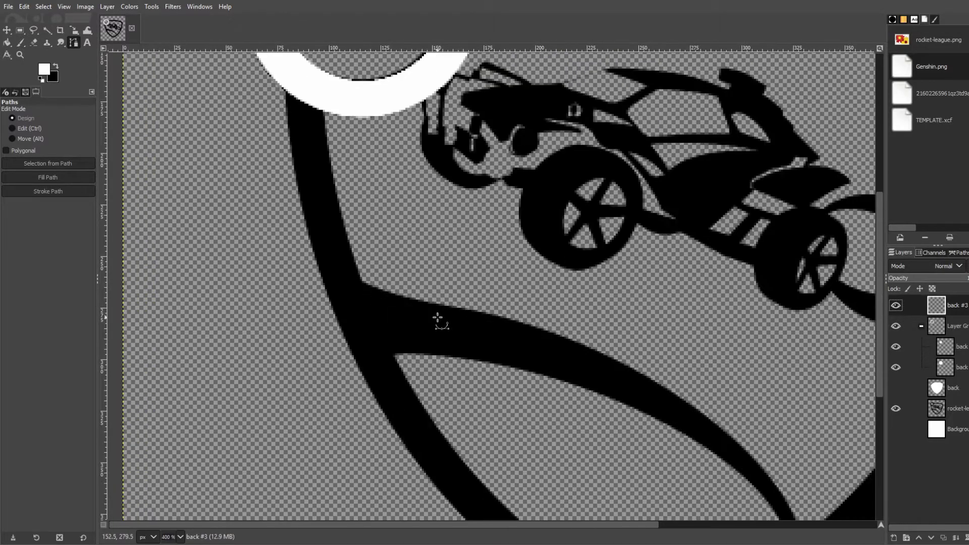
pyautogui.scroll(3, 372, 298)
pyautogui.scroll(-5, 425, 331)
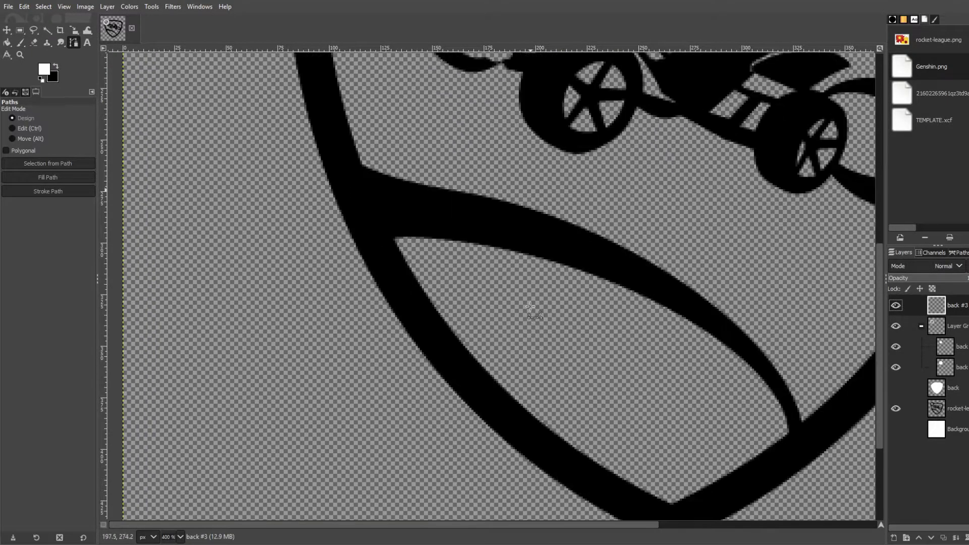
pyautogui.click(360, 163)
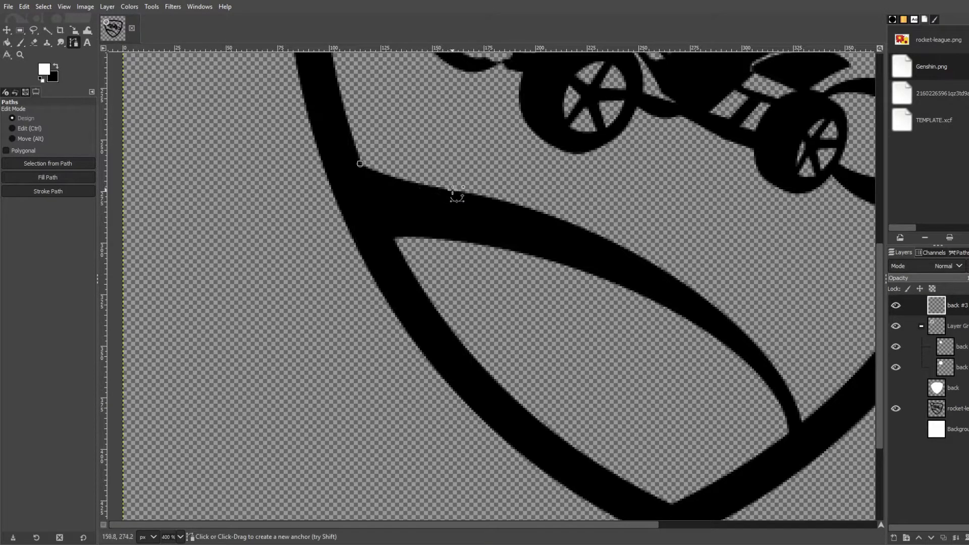
pyautogui.moveTo(452, 190); pyautogui.dragTo(506, 197)
pyautogui.click(587, 227)
pyautogui.moveTo(723, 315); pyautogui.dragTo(777, 364)
pyautogui.click(784, 381)
pyautogui.moveTo(799, 423); pyautogui.dragTo(800, 443)
# Trace back along the swoosh's underside, close the path and fill it white
pyautogui.click(804, 459)
pyautogui.click(790, 435)
pyautogui.click(747, 363)
pyautogui.click(657, 303)
pyautogui.moveTo(394, 240)
pyautogui.mouseDown()
pyautogui.moveTo(309, 228)
pyautogui.moveTo(398, 231)
pyautogui.mouseUp()
pyautogui.click(359, 164)
pyautogui.click(48, 177)
pyautogui.press('2')
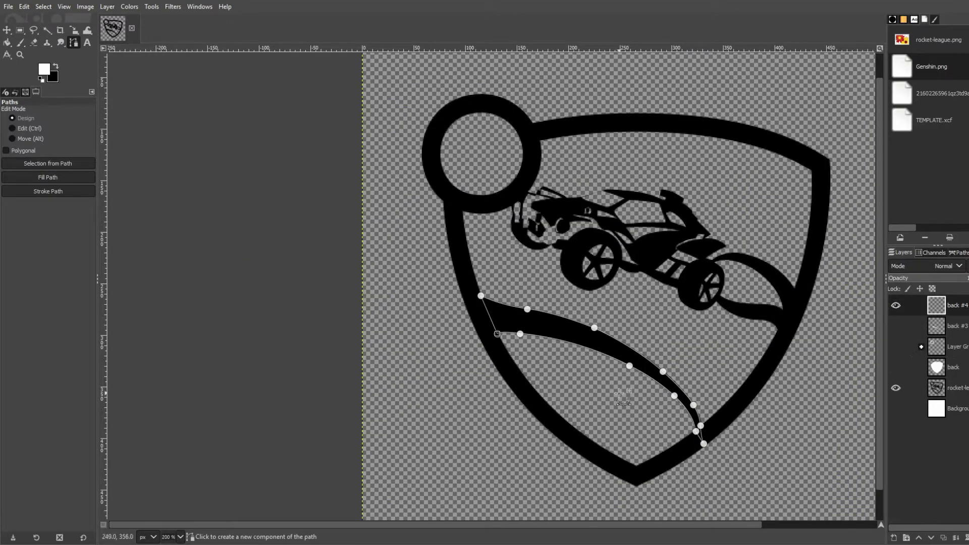
pyautogui.press('3')
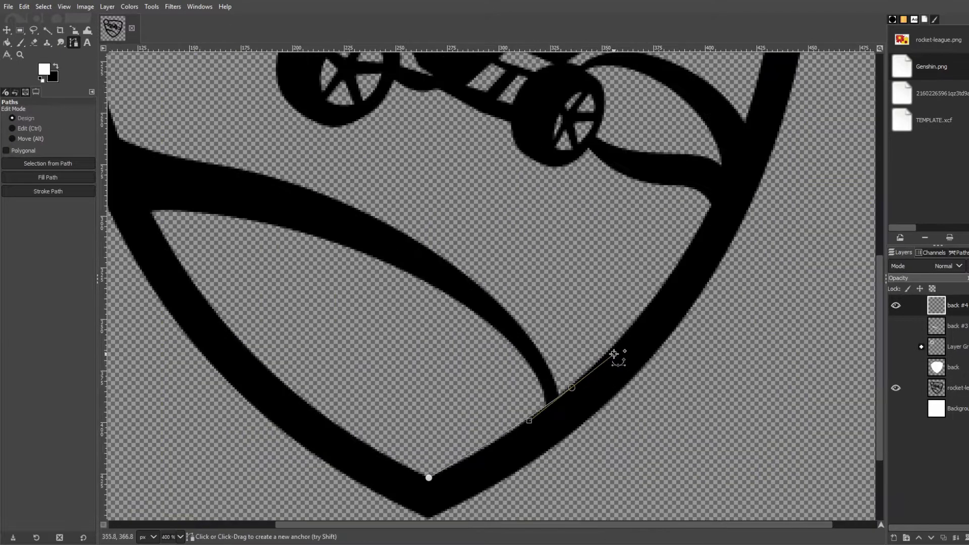
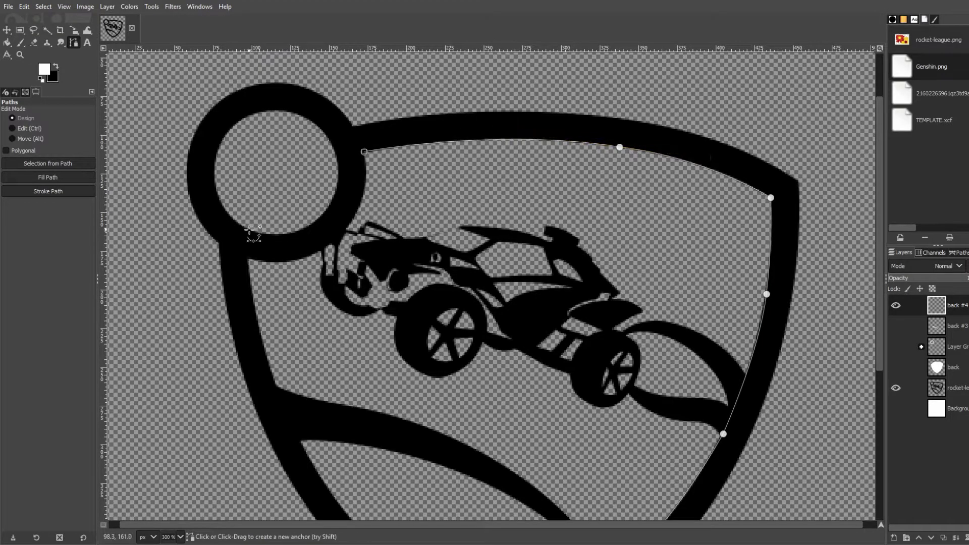
pyautogui.scroll(-5, 288, 292)
pyautogui.scroll(1, 287, 292)
pyautogui.click(285, 173)
pyautogui.click(428, 394)
pyautogui.click(314, 247)
pyautogui.scroll(-2, 597, 461)
pyautogui.moveTo(597, 461); pyautogui.dragTo(495, 423)
pyautogui.scroll(-2, 495, 424)
pyautogui.press('2')
pyautogui.moveTo(962, 364); pyautogui.dragTo(957, 348)
# Adjust layer visibility and add a new empty layer, back #5
pyautogui.click(896, 326)
pyautogui.click(895, 347)
pyautogui.click(896, 305)
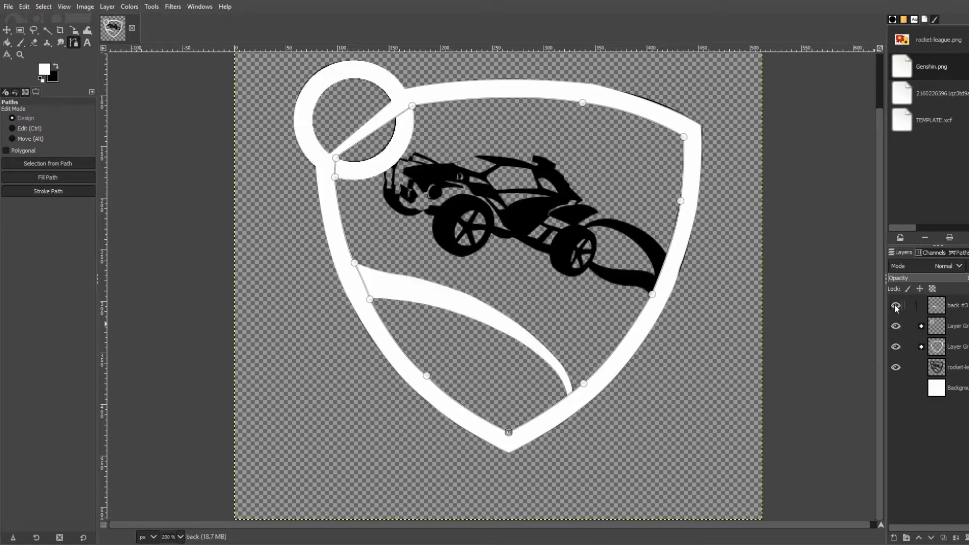
pyautogui.click(896, 305)
pyautogui.click(895, 326)
pyautogui.click(895, 326)
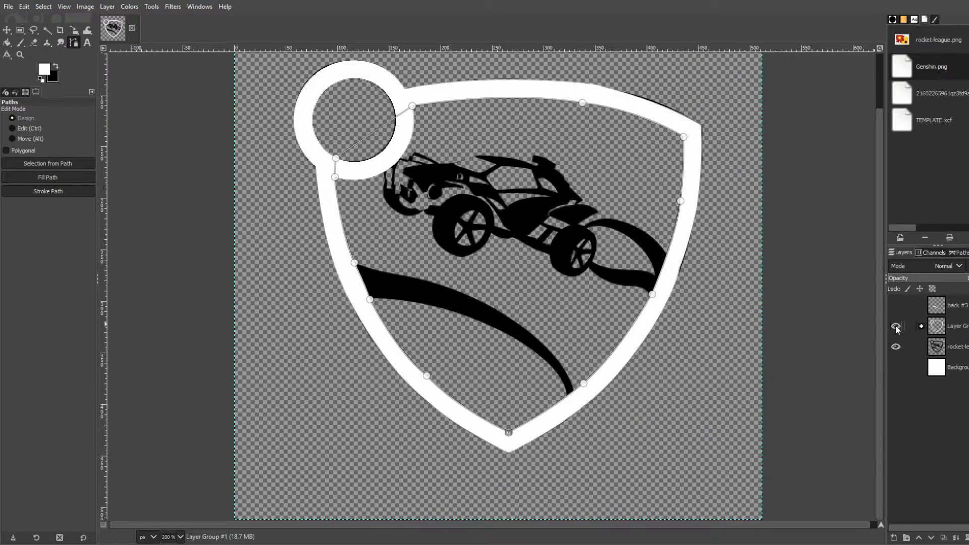
pyautogui.press('m')
pyautogui.click(897, 305)
pyautogui.click(894, 303)
pyautogui.click(896, 326)
pyautogui.hotkey('shift', 'ctrl', 'n')
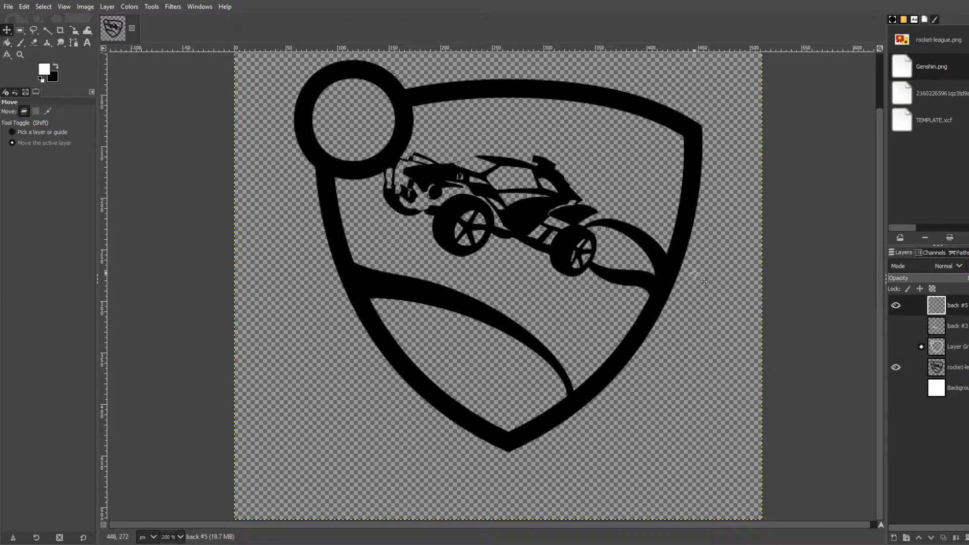
pyautogui.press('3')
# Start a path tracing the swoosh's upper curve and lower edge
pyautogui.press('4')
pyautogui.press('b')
pyautogui.click(309, 176)
pyautogui.click(401, 148)
pyautogui.click(557, 206)
pyautogui.moveTo(635, 292); pyautogui.dragTo(617, 389)
pyautogui.click(577, 457)
pyautogui.click(568, 452)
pyautogui.click(529, 422)
pyautogui.click(469, 415)
# Finish the swoosh outline along its upper edge and close it with curves
pyautogui.moveTo(353, 375)
pyautogui.mouseDown()
pyautogui.moveTo(315, 346)
pyautogui.moveTo(366, 380)
pyautogui.mouseUp()
pyautogui.click(320, 340)
pyautogui.click(330, 317)
pyautogui.click(335, 319)
pyautogui.click(419, 349)
pyautogui.click(506, 352)
pyautogui.click(587, 374)
pyautogui.moveTo(576, 324); pyautogui.dragTo(621, 400)
pyautogui.moveTo(499, 232); pyautogui.dragTo(392, 152)
# Fill the traced swoosh path with white and add layer back #6
pyautogui.click(48, 177)
pyautogui.press('-')
pyautogui.press('-')
pyautogui.press('-')
pyautogui.hotkey('shift', 'ctrl', 'n')
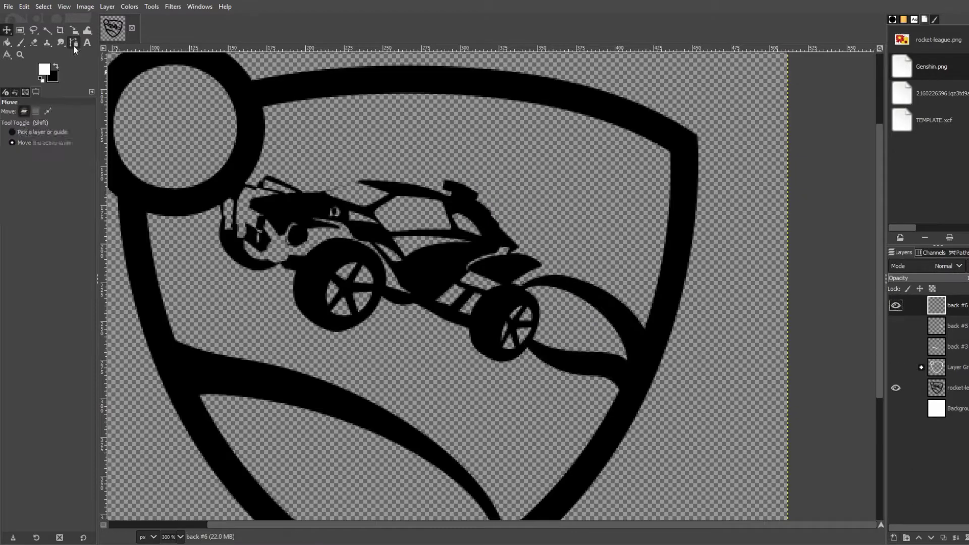
# Zoom to frame the whole car and switch to the Paintbrush tool
pyautogui.press('+')
pyautogui.press('+')
pyautogui.press('+')
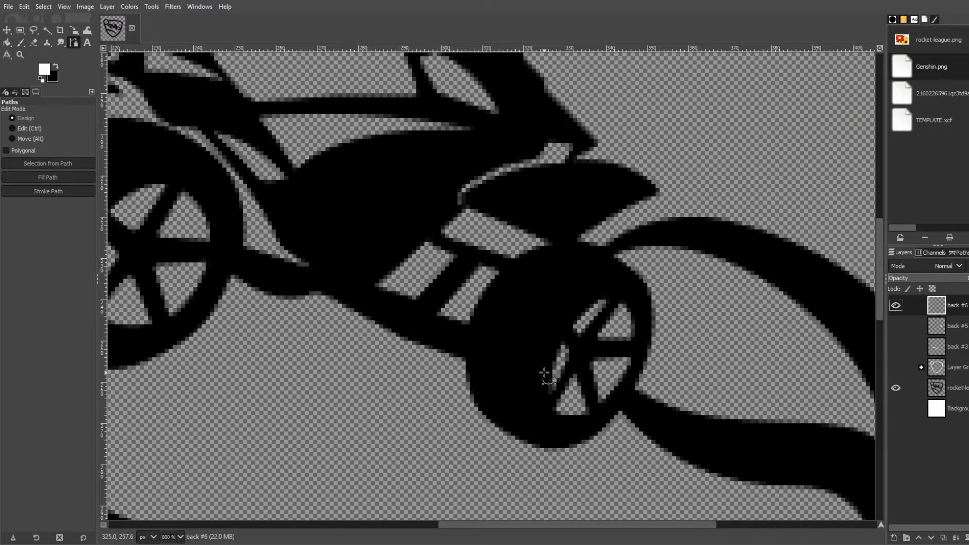
pyautogui.press('-')
pyautogui.press('-')
pyautogui.press('-')
pyautogui.press('+')
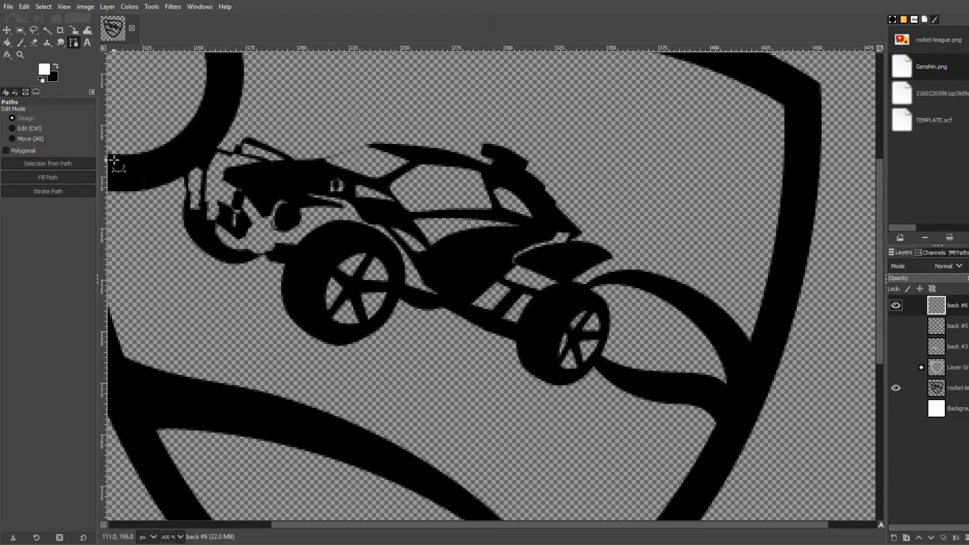
pyautogui.click(20, 43)
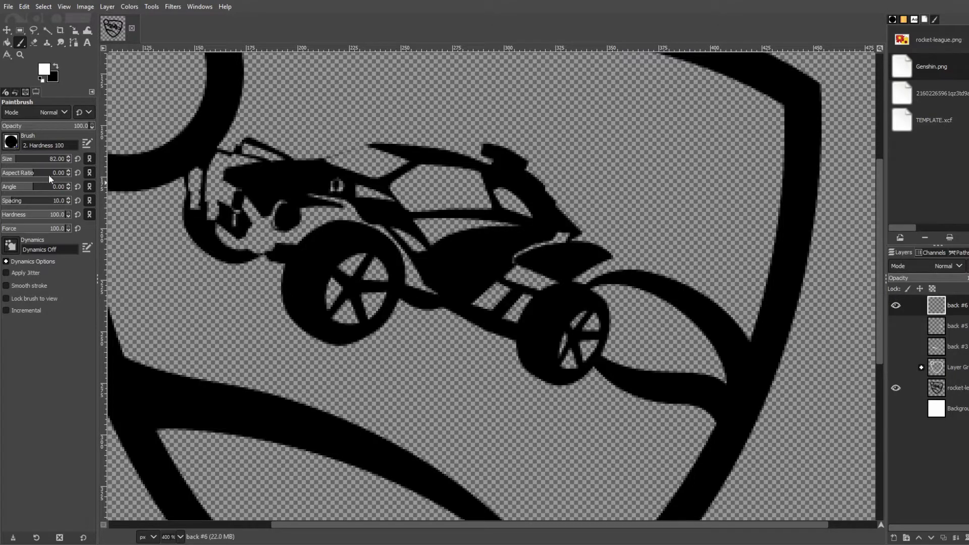
# Set the brush to 1. Pixel at size 4 and paint white over the car's rear
pyautogui.press('Home')
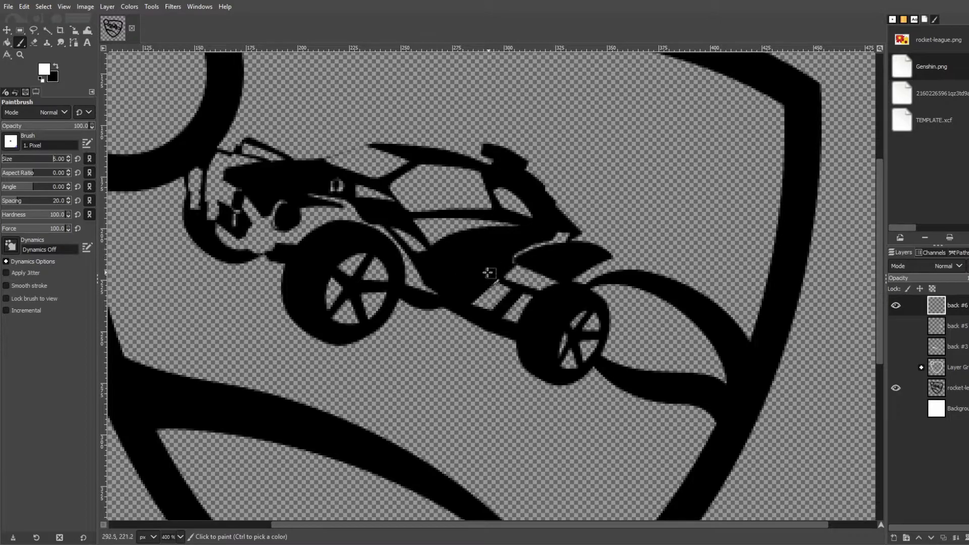
pyautogui.click(68, 161)
pyautogui.scroll(5, 575, 321)
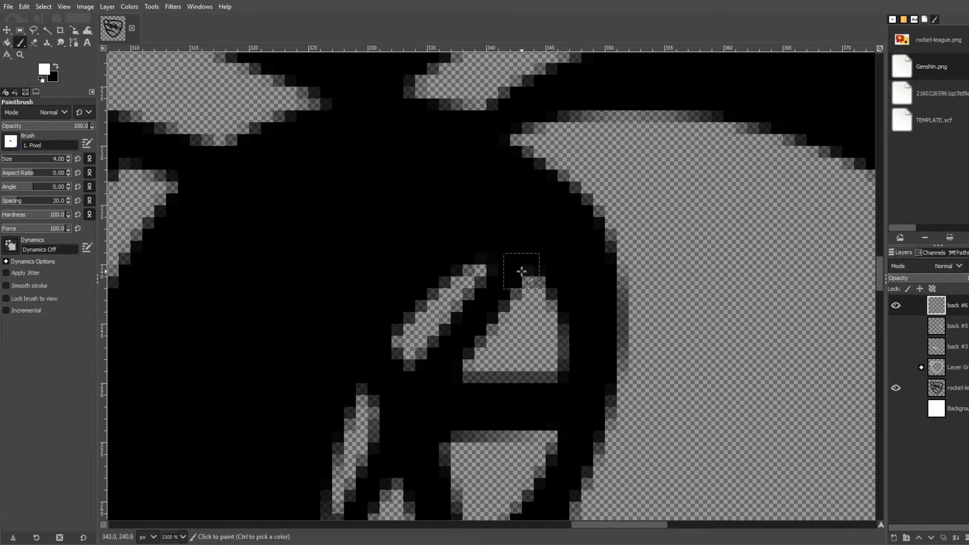
pyautogui.moveTo(556, 258)
pyautogui.mouseDown()
pyautogui.moveTo(532, 220)
pyautogui.moveTo(578, 233)
pyautogui.moveTo(511, 168)
pyautogui.moveTo(467, 146)
pyautogui.moveTo(177, 239)
pyautogui.mouseUp()
pyautogui.scroll(-2, 510, 242)
pyautogui.scroll(1, 318, 324)
pyautogui.moveTo(350, 159)
pyautogui.mouseDown()
pyautogui.moveTo(294, 273)
pyautogui.moveTo(322, 385)
pyautogui.moveTo(450, 457)
pyautogui.moveTo(491, 448)
pyautogui.moveTo(592, 365)
pyautogui.moveTo(628, 254)
pyautogui.moveTo(636, 259)
pyautogui.moveTo(577, 274)
pyautogui.moveTo(483, 268)
pyautogui.moveTo(567, 186)
pyautogui.mouseUp()
# Paint the rear wheel's interior and the body piece above it solid white
pyautogui.press('[')
pyautogui.press('[')
pyautogui.moveTo(537, 285); pyautogui.dragTo(517, 407)
pyautogui.moveTo(495, 298)
pyautogui.mouseDown()
pyautogui.moveTo(414, 429)
pyautogui.moveTo(509, 403)
pyautogui.mouseUp()
pyautogui.press(']')
pyautogui.press(']')
pyautogui.moveTo(404, 403)
pyautogui.mouseDown()
pyautogui.moveTo(443, 97)
pyautogui.moveTo(423, 407)
pyautogui.moveTo(349, 290)
pyautogui.moveTo(447, 257)
pyautogui.mouseUp()
pyautogui.scroll(-2, 447, 257)
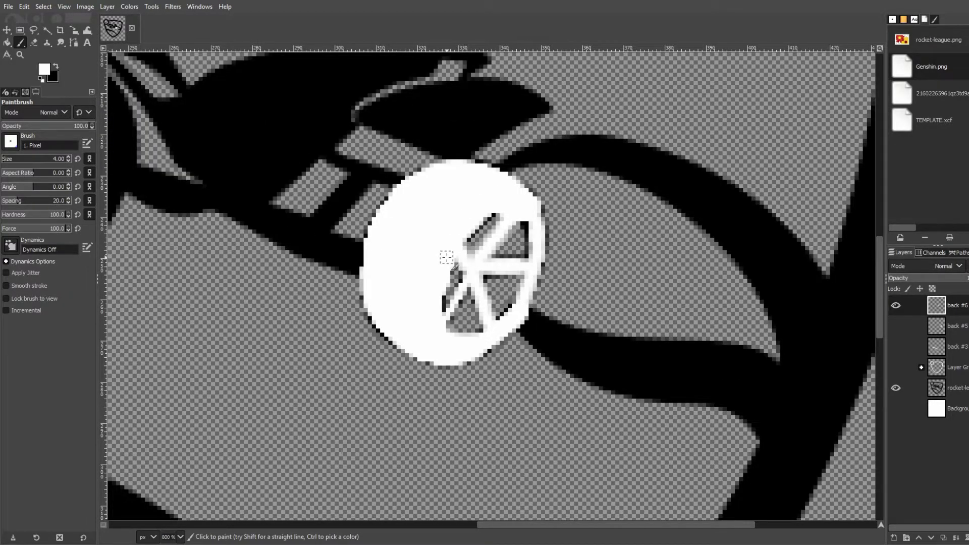
pyautogui.scroll(5, 447, 257)
pyautogui.scroll(3, 458, 386)
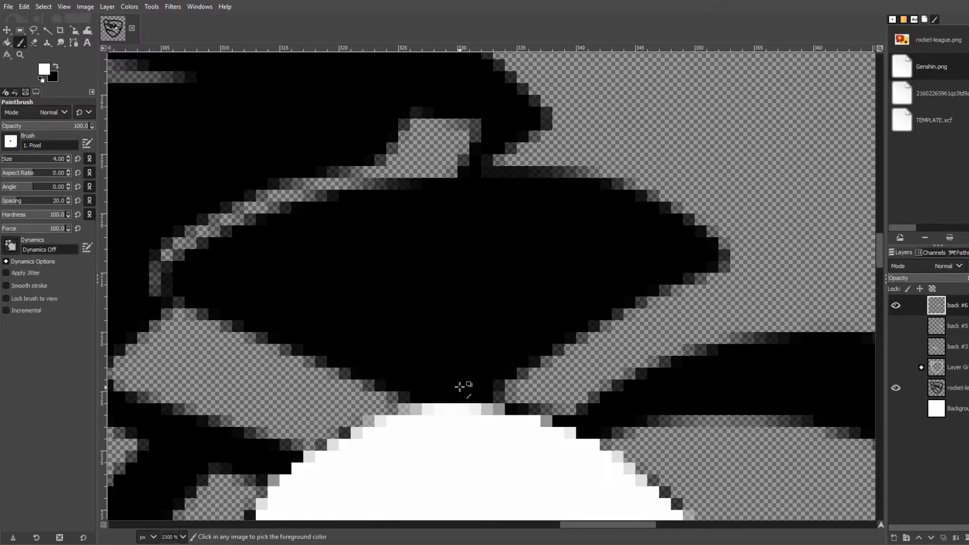
pyautogui.moveTo(479, 408)
pyautogui.mouseDown()
pyautogui.moveTo(499, 355)
pyautogui.moveTo(536, 325)
pyautogui.moveTo(667, 257)
pyautogui.moveTo(700, 253)
pyautogui.moveTo(651, 222)
pyautogui.moveTo(525, 191)
pyautogui.moveTo(283, 223)
pyautogui.moveTo(187, 275)
pyautogui.moveTo(207, 297)
pyautogui.moveTo(348, 335)
pyautogui.moveTo(431, 381)
pyautogui.mouseUp()
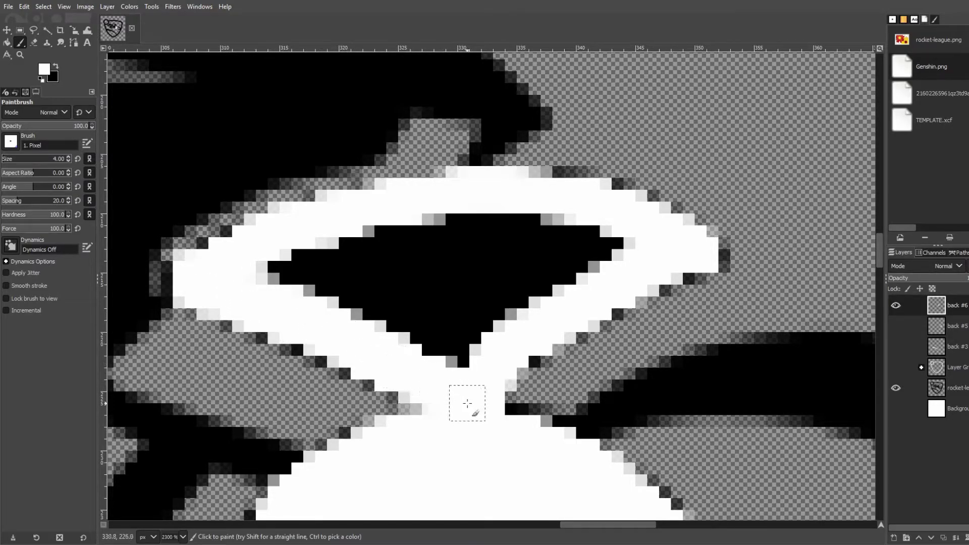
pyautogui.moveTo(467, 404)
pyautogui.mouseDown()
pyautogui.moveTo(454, 354)
pyautogui.moveTo(631, 252)
pyautogui.moveTo(606, 240)
pyautogui.moveTo(431, 345)
pyautogui.moveTo(412, 330)
pyautogui.moveTo(557, 236)
pyautogui.moveTo(522, 222)
pyautogui.moveTo(382, 317)
pyautogui.moveTo(355, 319)
pyautogui.moveTo(461, 230)
pyautogui.moveTo(400, 233)
pyautogui.moveTo(319, 289)
pyautogui.moveTo(279, 287)
pyautogui.moveTo(305, 258)
pyautogui.mouseUp()
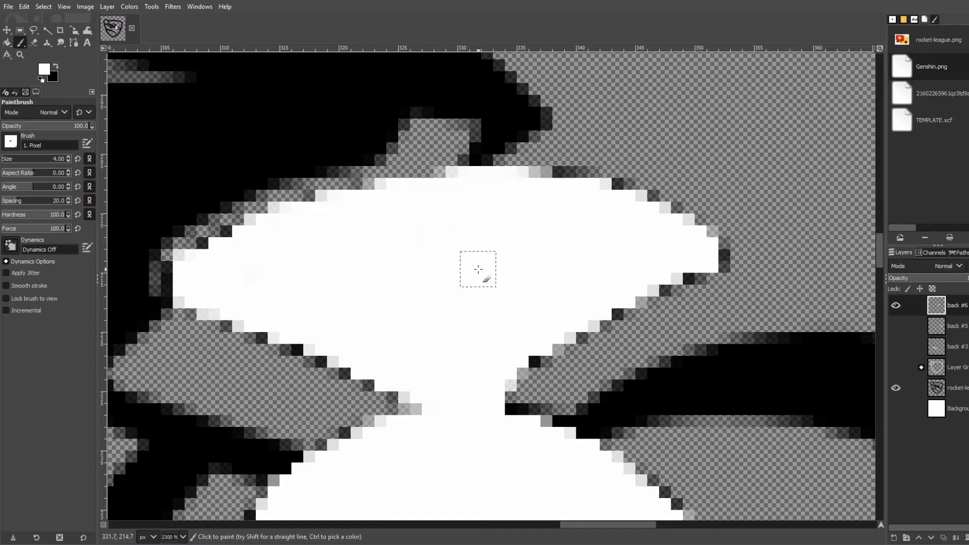
# Paint white over the upper and lower rear struts
pyautogui.scroll(-3, 478, 269)
pyautogui.scroll(3, 313, 438)
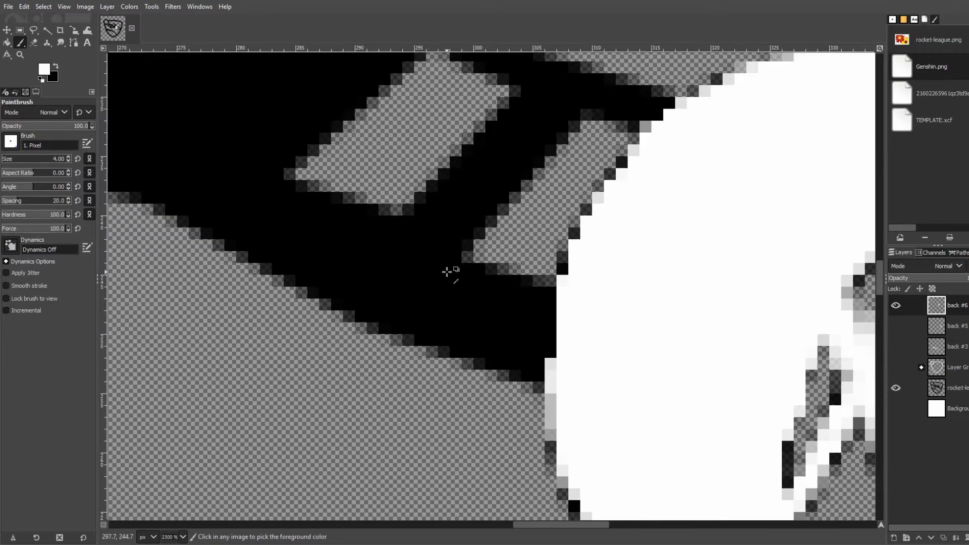
pyautogui.scroll(-3, 447, 272)
pyautogui.scroll(3, 416, 177)
pyautogui.scroll(-1, 453, 237)
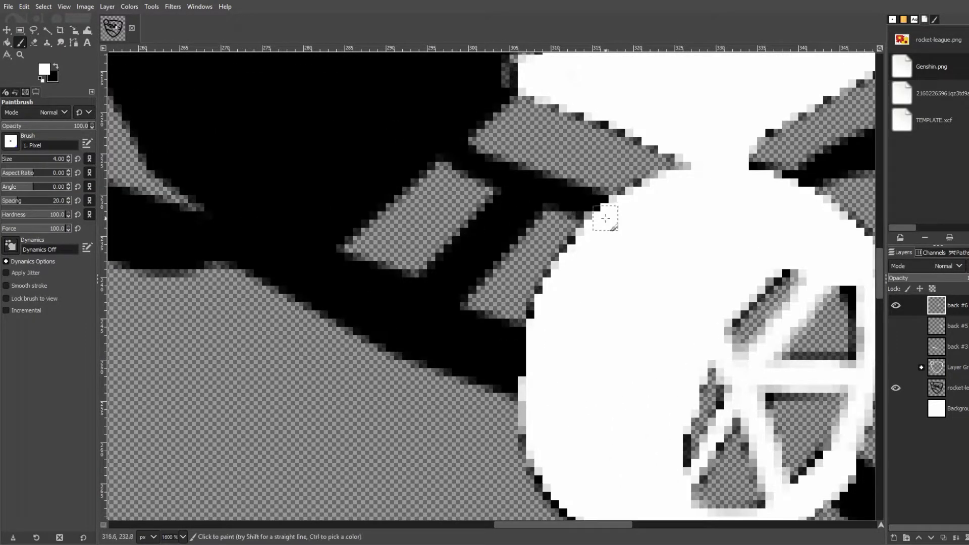
pyautogui.moveTo(615, 212)
pyautogui.mouseDown()
pyautogui.moveTo(520, 185)
pyautogui.moveTo(439, 142)
pyautogui.mouseUp()
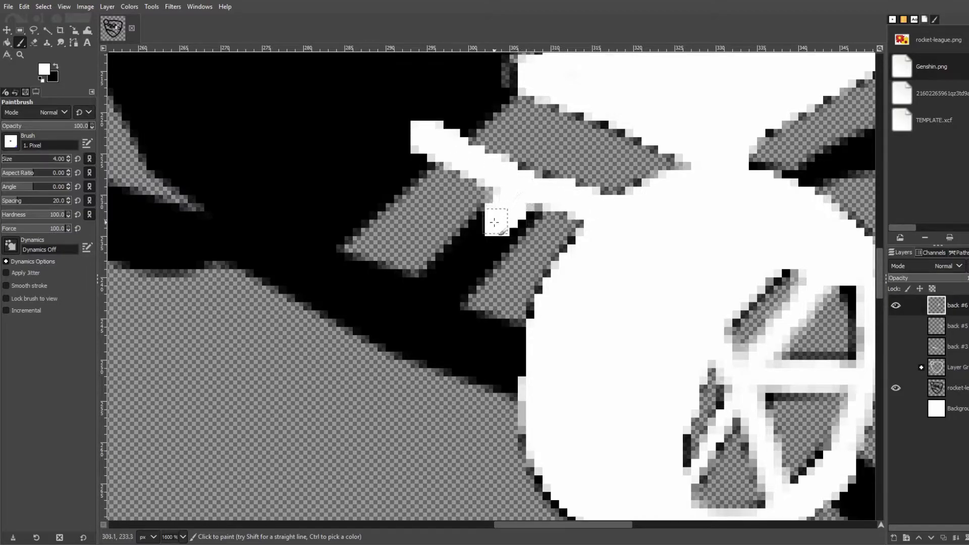
pyautogui.moveTo(469, 250); pyautogui.dragTo(407, 304)
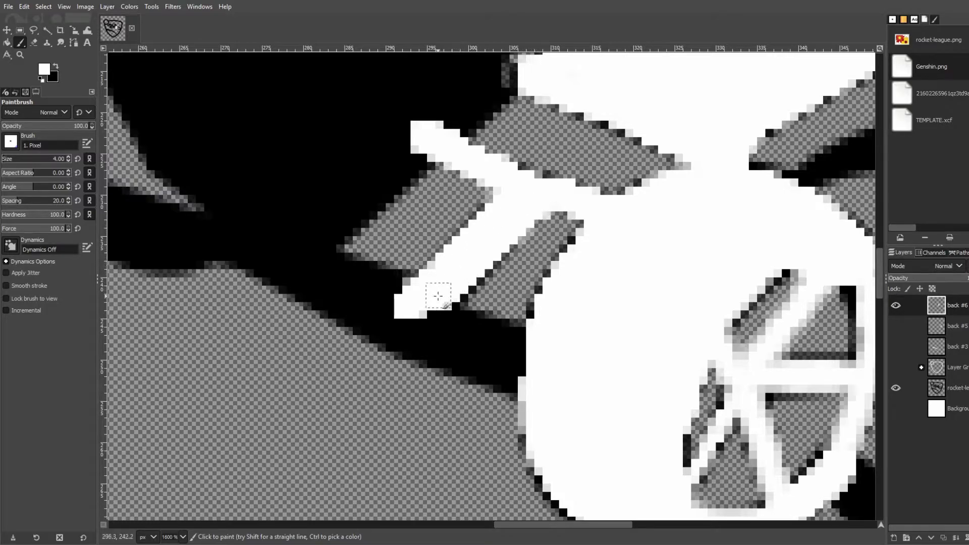
pyautogui.moveTo(476, 329); pyautogui.dragTo(526, 340)
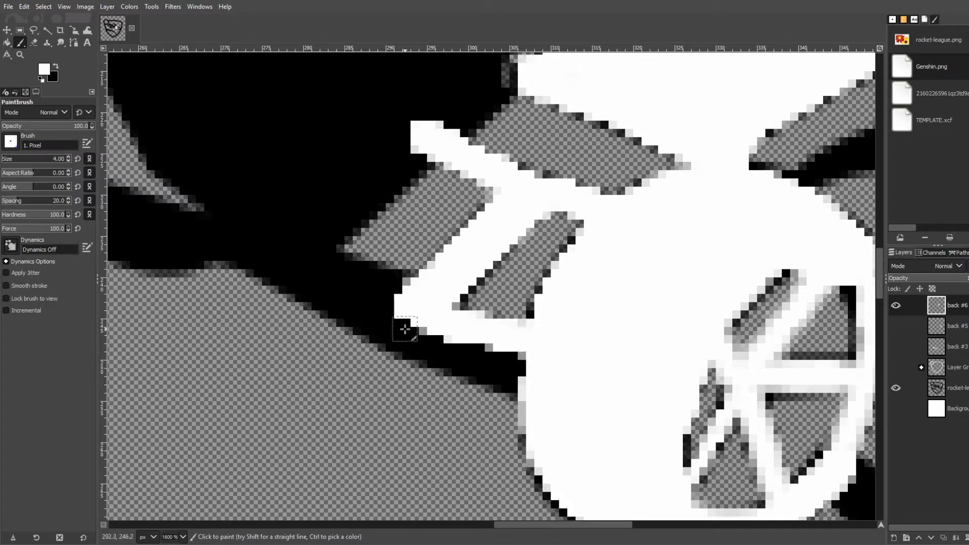
pyautogui.moveTo(432, 354); pyautogui.dragTo(470, 365)
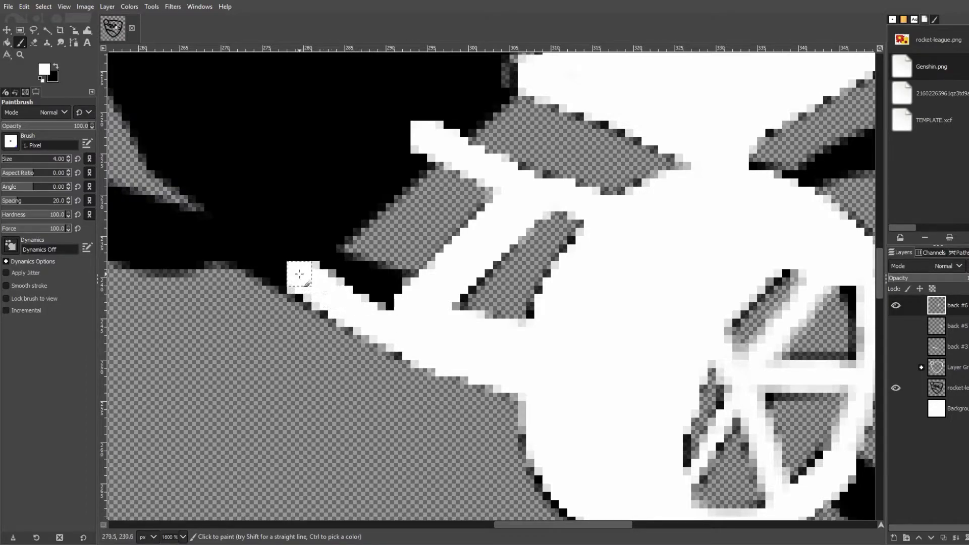
# Whiten the leftover black pixels along the rear edge and body
pyautogui.moveTo(273, 261); pyautogui.dragTo(237, 236)
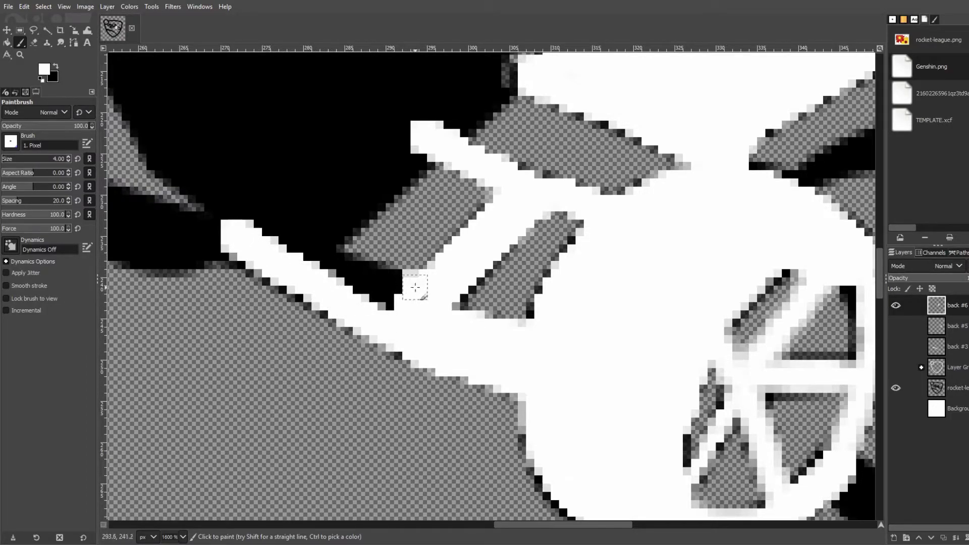
pyautogui.moveTo(414, 287); pyautogui.dragTo(370, 276)
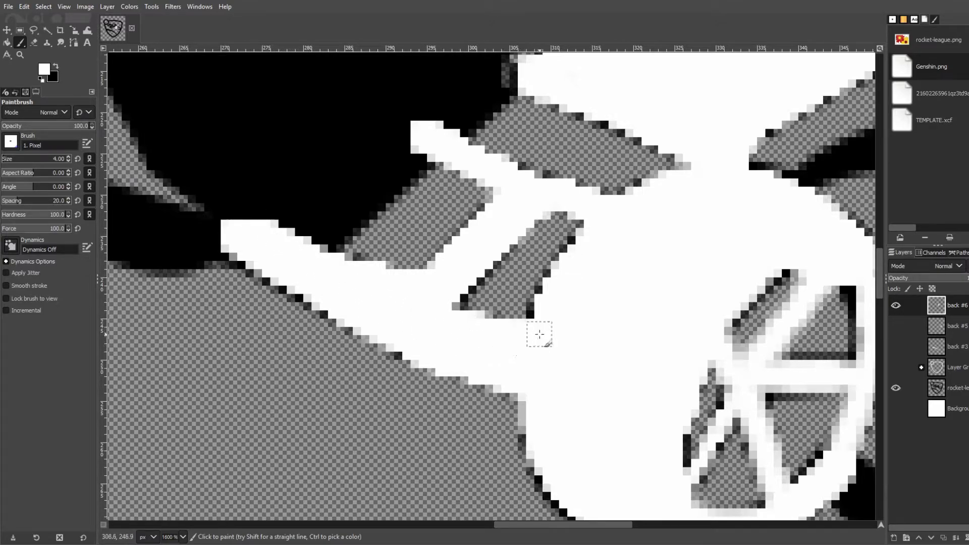
pyautogui.scroll(-5, 529, 381)
pyautogui.scroll(6, 364, 238)
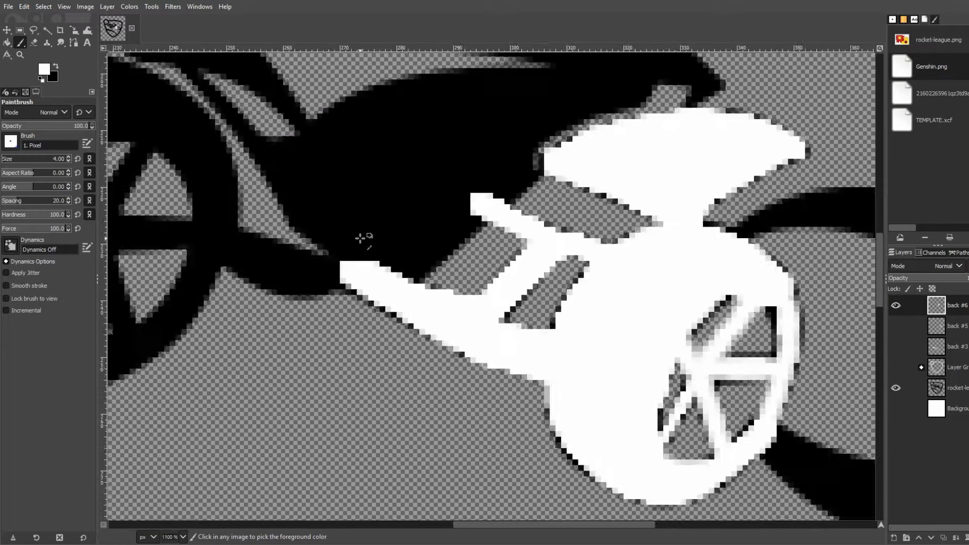
pyautogui.scroll(-2, 530, 263)
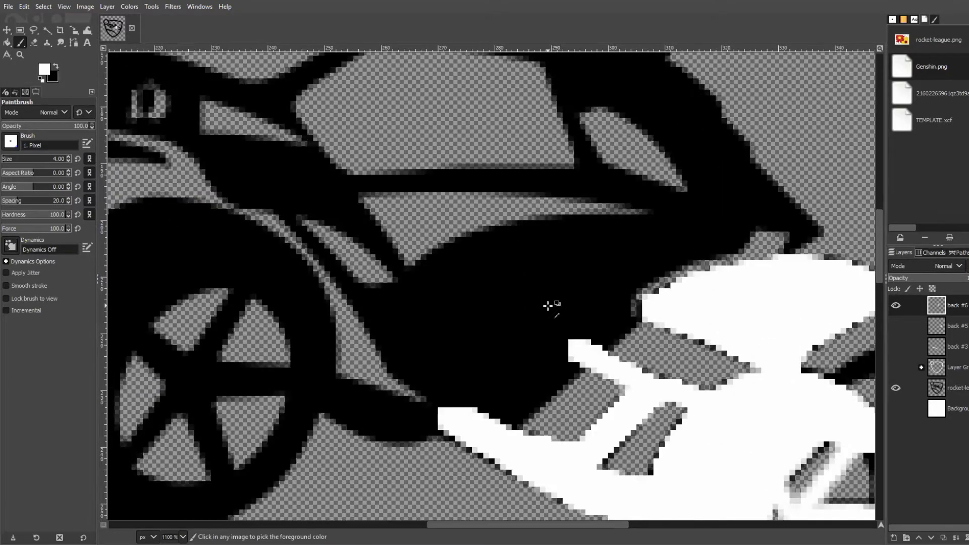
pyautogui.scroll(2, 541, 370)
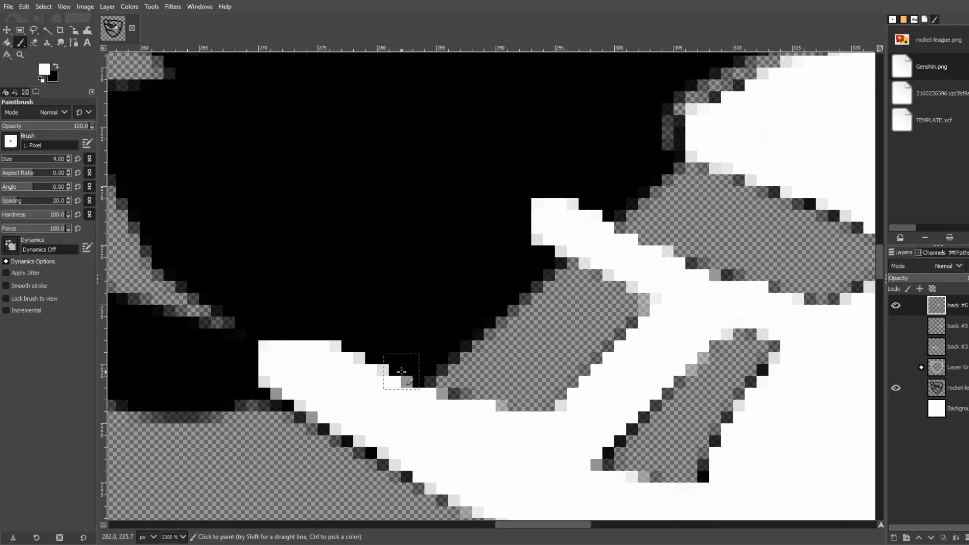
pyautogui.moveTo(400, 373)
pyautogui.mouseDown()
pyautogui.moveTo(569, 211)
pyautogui.moveTo(611, 186)
pyautogui.mouseUp()
pyautogui.press('space')
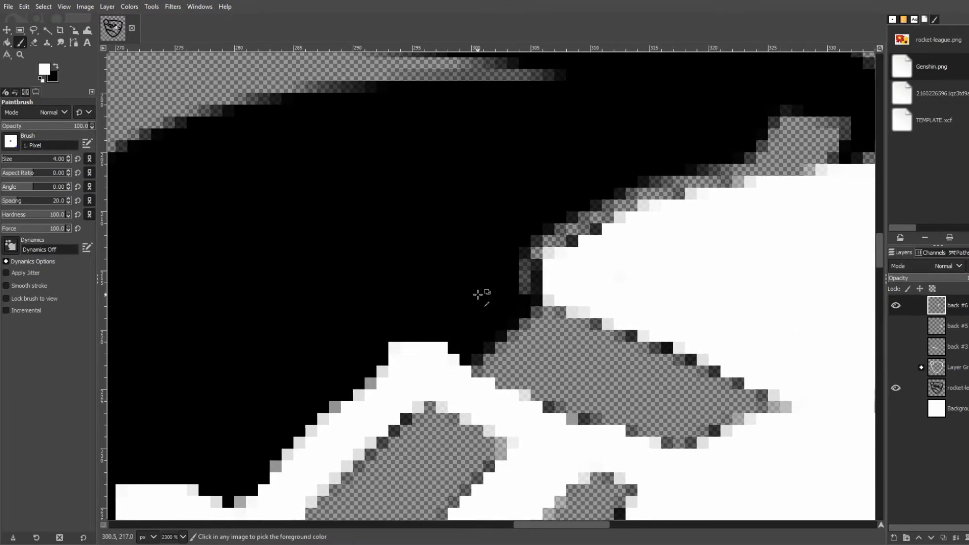
pyautogui.moveTo(449, 347); pyautogui.dragTo(537, 283)
# Whiten the rear body edge and fill the black notch with white
pyautogui.scroll(-5, 507, 274)
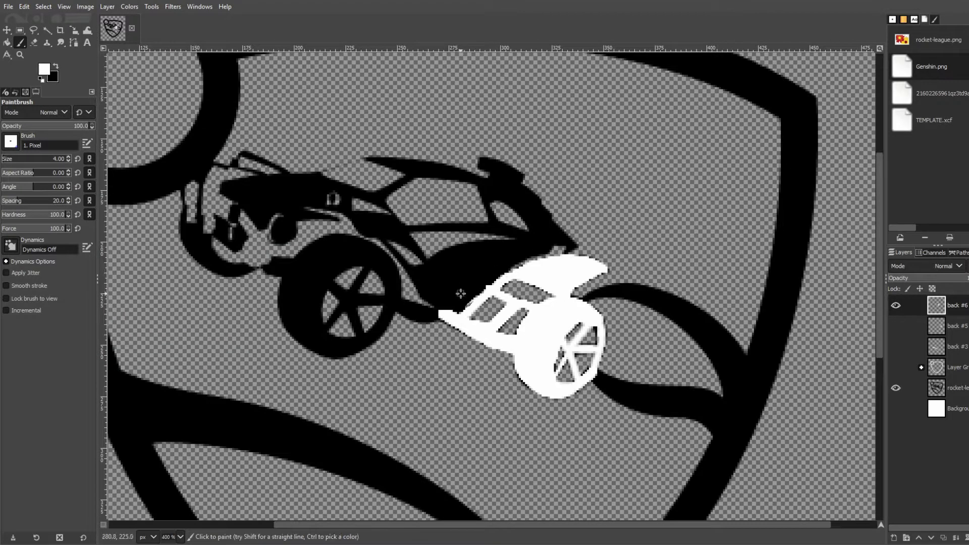
pyautogui.scroll(5, 426, 316)
pyautogui.scroll(2, 467, 340)
pyautogui.scroll(-4, 467, 339)
pyautogui.scroll(2, 470, 323)
pyautogui.moveTo(540, 336)
pyautogui.mouseDown()
pyautogui.moveTo(415, 354)
pyautogui.moveTo(383, 345)
pyautogui.moveTo(285, 288)
pyautogui.moveTo(285, 254)
pyautogui.moveTo(431, 307)
pyautogui.moveTo(519, 310)
pyautogui.moveTo(511, 324)
pyautogui.moveTo(428, 333)
pyautogui.moveTo(315, 296)
pyautogui.moveTo(466, 346)
pyautogui.moveTo(547, 347)
pyautogui.moveTo(578, 327)
pyautogui.moveTo(567, 310)
pyautogui.moveTo(631, 320)
pyautogui.moveTo(794, 168)
pyautogui.moveTo(743, 181)
pyautogui.moveTo(570, 318)
pyautogui.moveTo(574, 251)
pyautogui.moveTo(724, 151)
pyautogui.mouseUp()
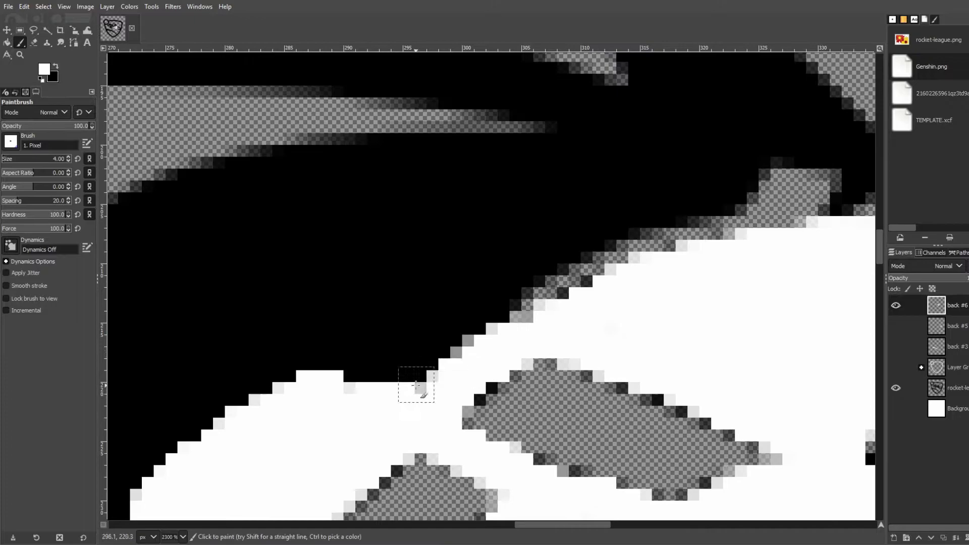
pyautogui.moveTo(417, 389)
pyautogui.mouseDown()
pyautogui.moveTo(610, 216)
pyautogui.moveTo(833, 127)
pyautogui.mouseUp()
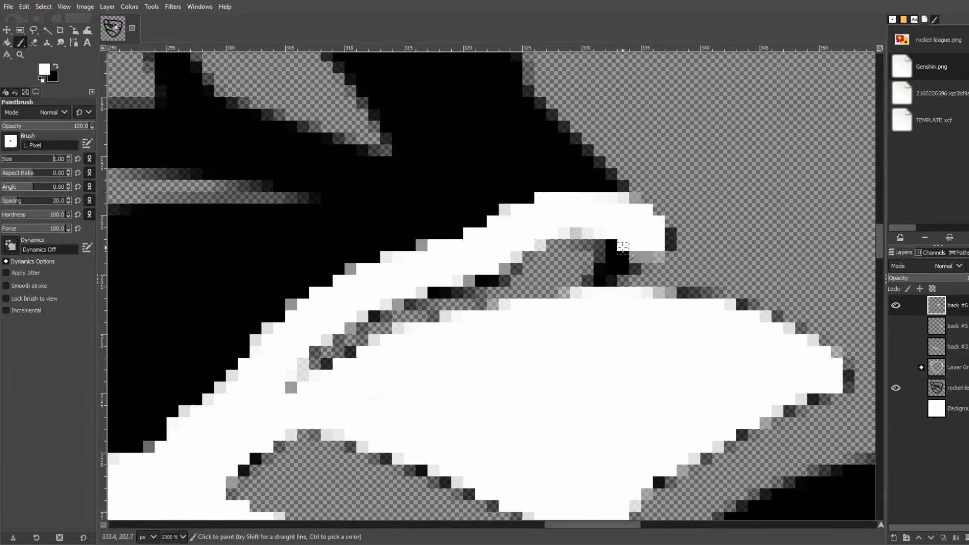
pyautogui.moveTo(623, 247); pyautogui.dragTo(610, 278)
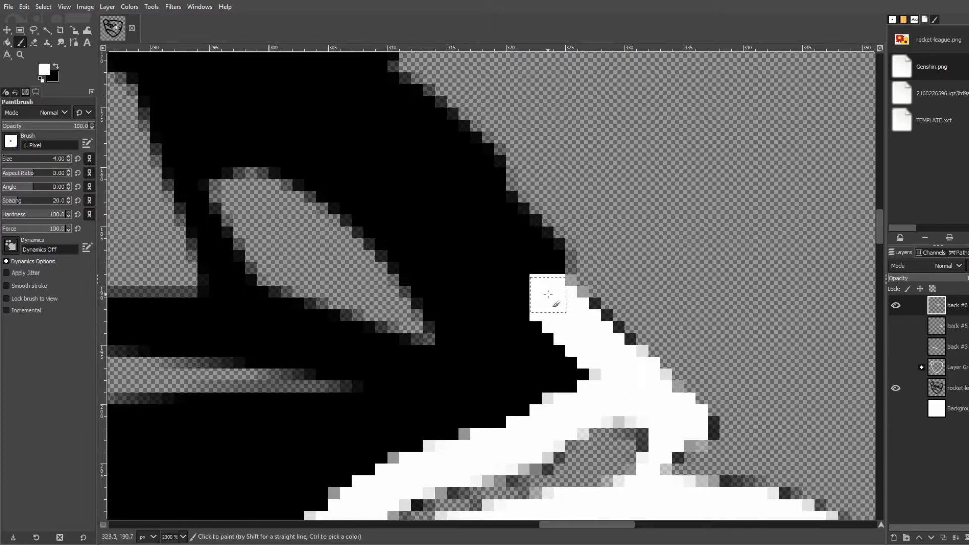
pyautogui.moveTo(552, 291)
pyautogui.mouseDown()
pyautogui.moveTo(407, 111)
pyautogui.moveTo(323, 144)
pyautogui.moveTo(493, 322)
pyautogui.mouseUp()
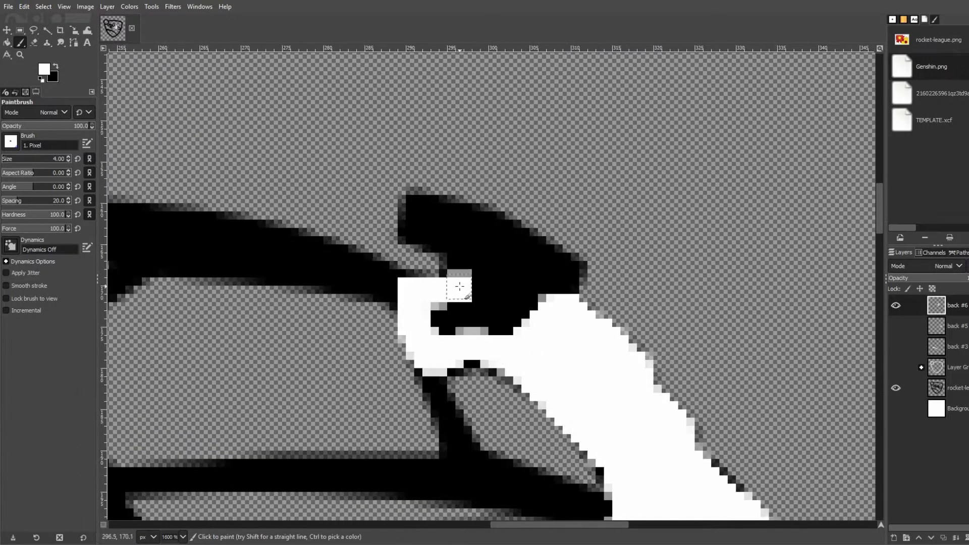
pyautogui.moveTo(455, 277); pyautogui.dragTo(537, 278)
pyautogui.moveTo(537, 279); pyautogui.dragTo(439, 318)
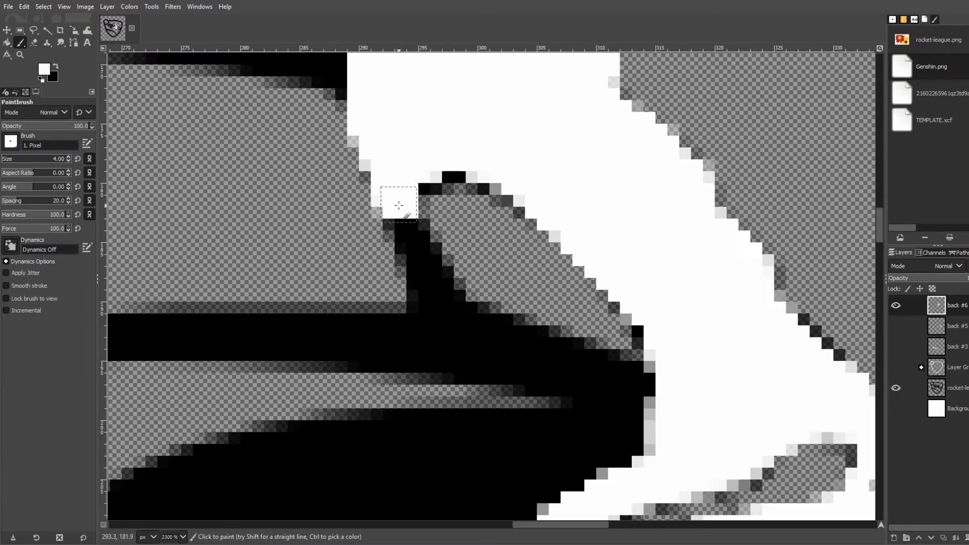
pyautogui.moveTo(396, 199)
pyautogui.mouseDown()
pyautogui.moveTo(578, 362)
pyautogui.moveTo(325, 349)
pyautogui.mouseUp()
pyautogui.moveTo(464, 333); pyautogui.dragTo(238, 343)
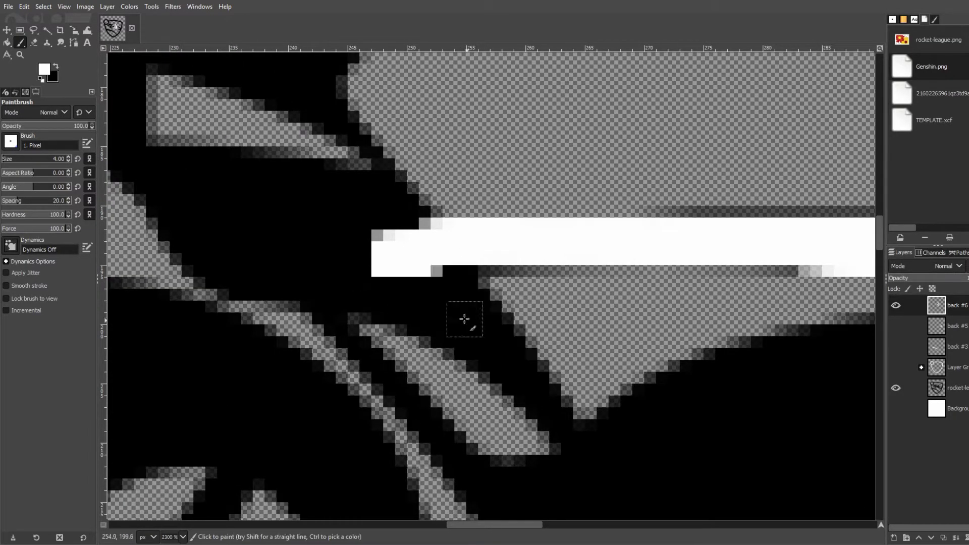
pyautogui.moveTo(429, 212)
pyautogui.mouseDown()
pyautogui.moveTo(281, 281)
pyautogui.moveTo(400, 271)
pyautogui.moveTo(482, 342)
pyautogui.mouseUp()
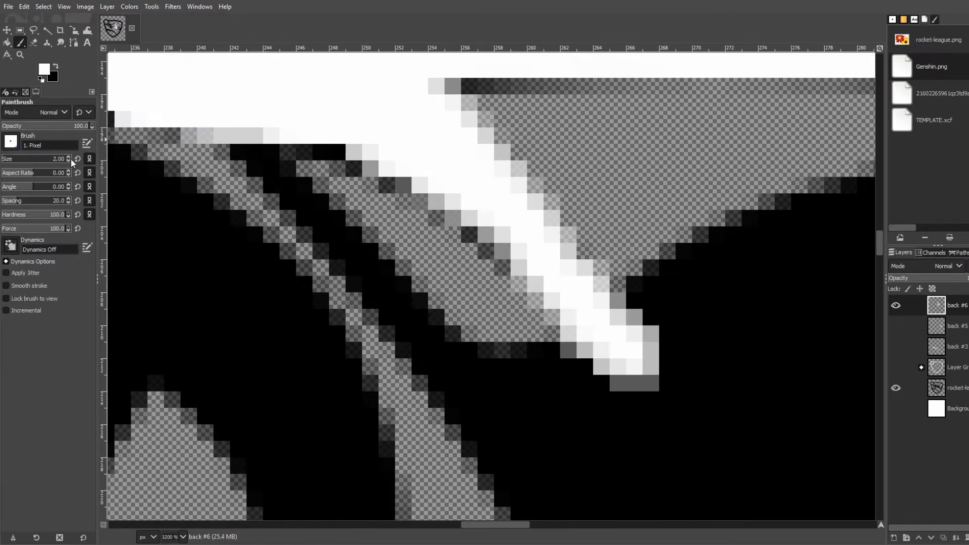
pyautogui.moveTo(227, 132)
pyautogui.mouseDown()
pyautogui.moveTo(485, 398)
pyautogui.moveTo(479, 372)
pyautogui.mouseUp()
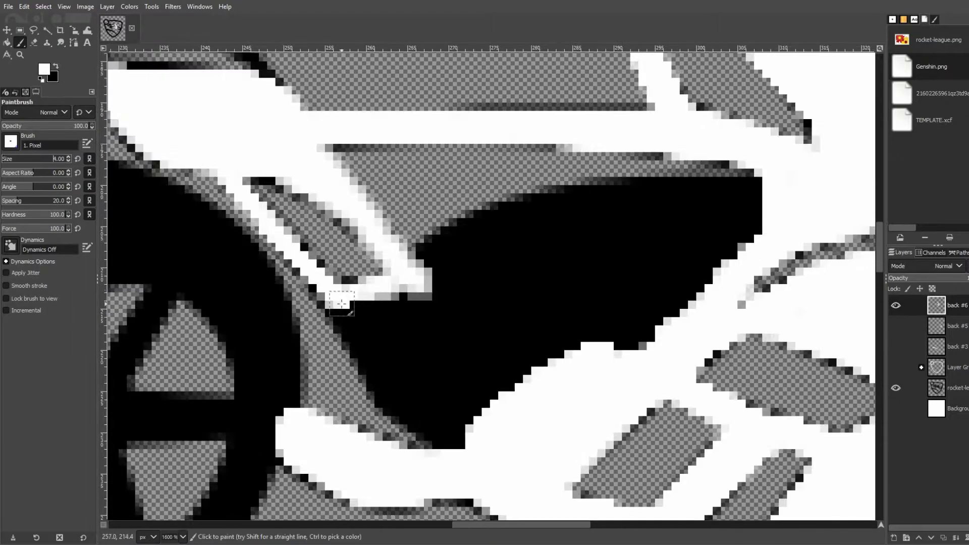
pyautogui.moveTo(342, 303)
pyautogui.mouseDown()
pyautogui.moveTo(622, 351)
pyautogui.moveTo(606, 307)
pyautogui.moveTo(561, 305)
pyautogui.mouseUp()
# Paint over the black edges and bands along the wheel triangles
pyautogui.keyDown('ctrl'); pyautogui.scroll(-1, 562, 304); pyautogui.keyUp('ctrl')
pyautogui.scroll(-2, 562, 304)
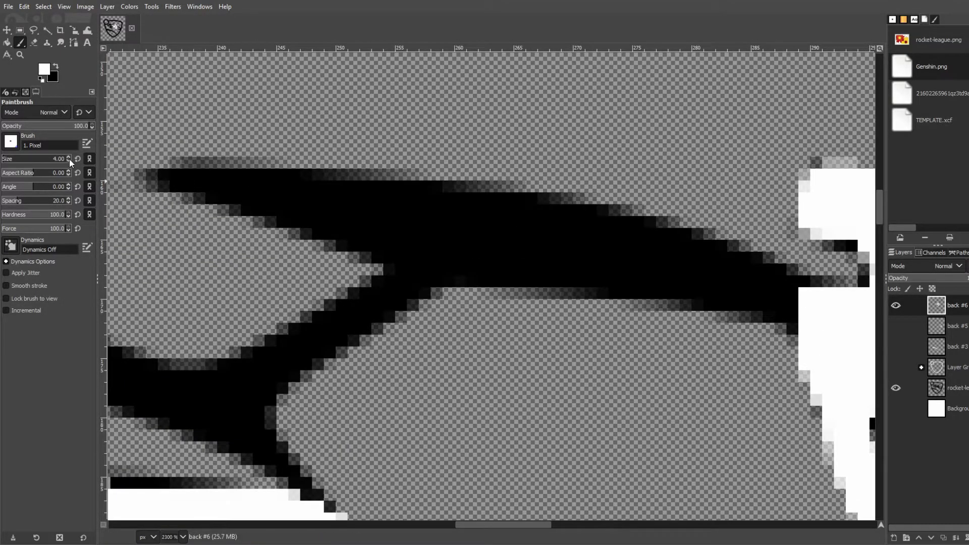
pyautogui.moveTo(151, 171); pyautogui.dragTo(762, 273)
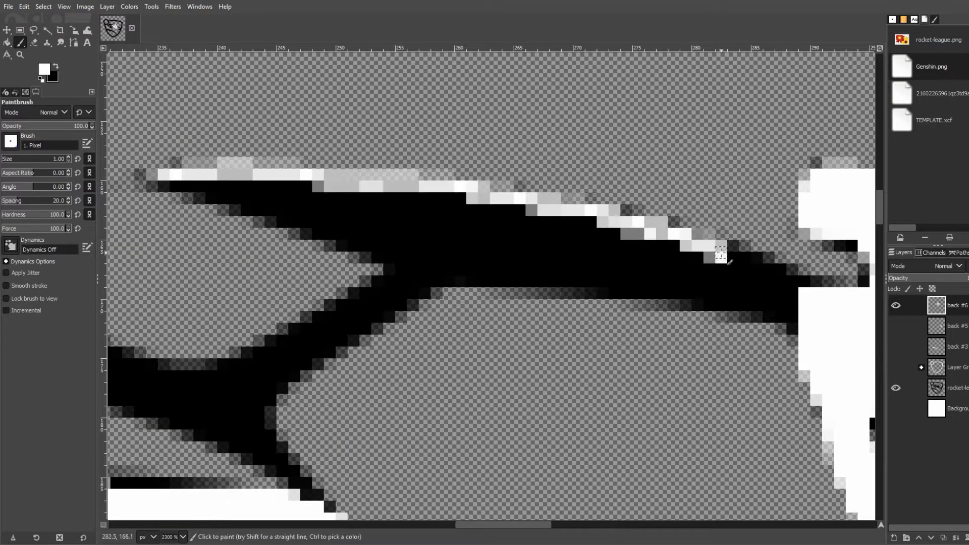
pyautogui.moveTo(253, 207)
pyautogui.mouseDown()
pyautogui.moveTo(545, 281)
pyautogui.moveTo(787, 308)
pyautogui.mouseUp()
pyautogui.moveTo(191, 177)
pyautogui.mouseDown()
pyautogui.moveTo(504, 267)
pyautogui.moveTo(435, 257)
pyautogui.mouseUp()
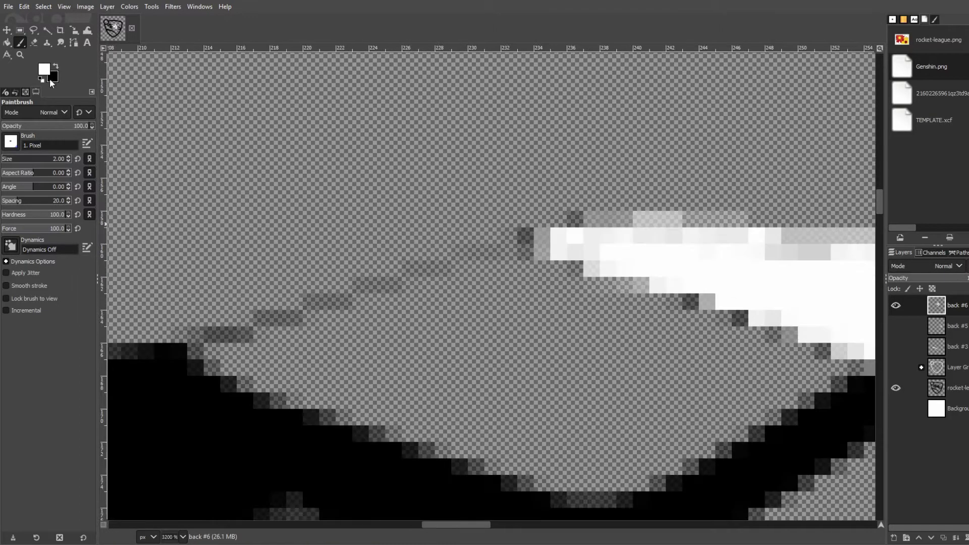
pyautogui.moveTo(192, 348); pyautogui.dragTo(565, 227)
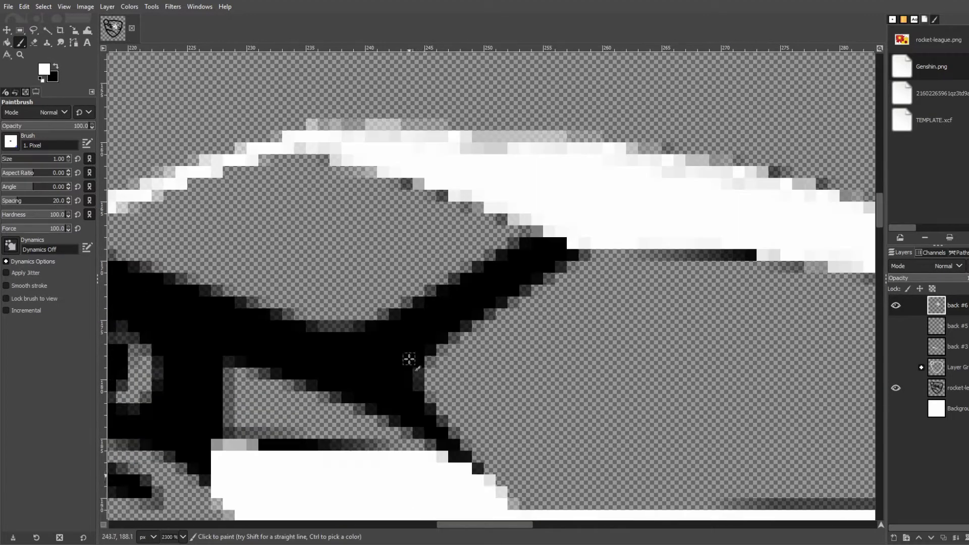
pyautogui.moveTo(475, 465)
pyautogui.mouseDown()
pyautogui.moveTo(252, 323)
pyautogui.moveTo(466, 281)
pyautogui.moveTo(548, 246)
pyautogui.moveTo(383, 383)
pyautogui.mouseUp()
pyautogui.moveTo(505, 424)
pyautogui.mouseDown()
pyautogui.moveTo(497, 303)
pyautogui.moveTo(515, 328)
pyautogui.mouseUp()
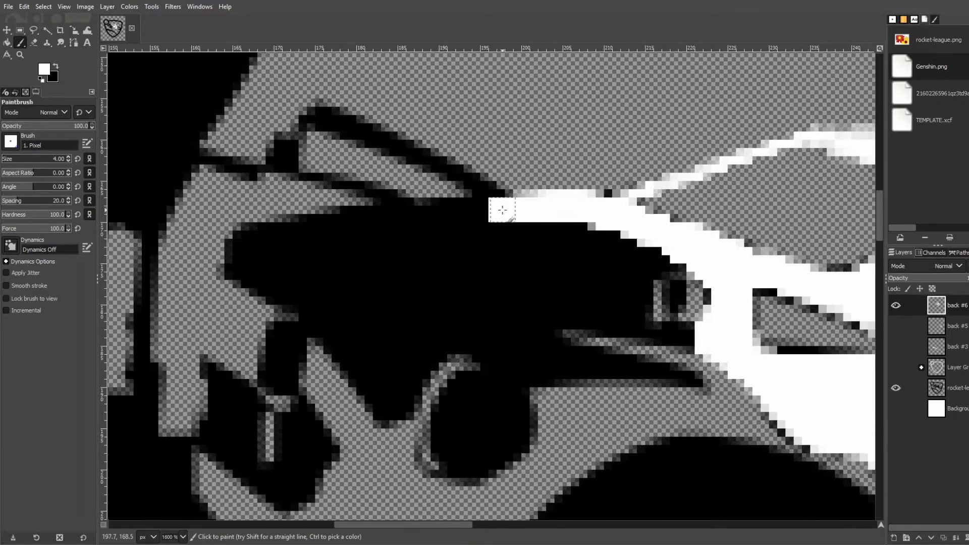
pyautogui.moveTo(494, 212)
pyautogui.mouseDown()
pyautogui.moveTo(393, 401)
pyautogui.moveTo(548, 369)
pyautogui.moveTo(439, 265)
pyautogui.moveTo(437, 346)
pyautogui.mouseUp()
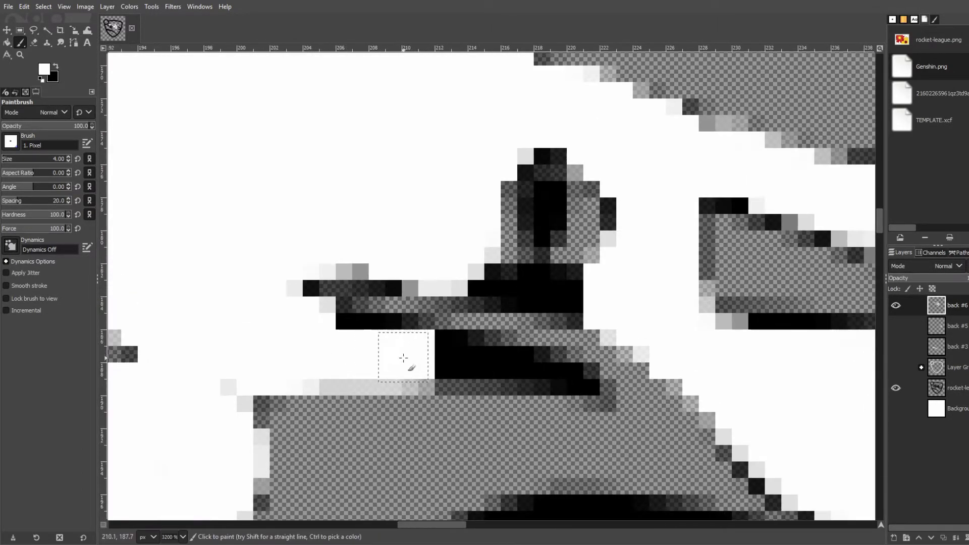
pyautogui.moveTo(411, 357)
pyautogui.mouseDown()
pyautogui.moveTo(510, 359)
pyautogui.moveTo(559, 382)
pyautogui.moveTo(545, 231)
pyautogui.moveTo(621, 310)
pyautogui.mouseUp()
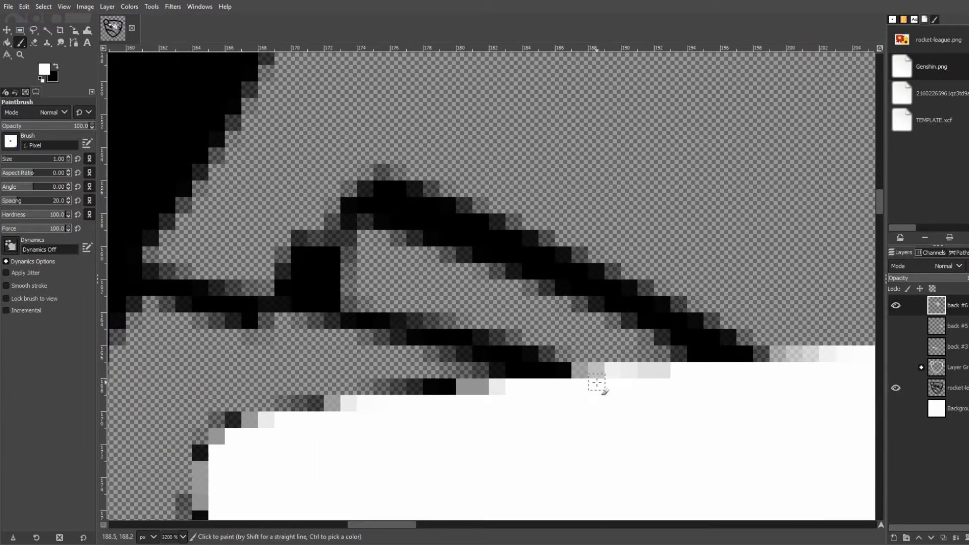
pyautogui.moveTo(597, 382)
pyautogui.mouseDown()
pyautogui.moveTo(334, 255)
pyautogui.moveTo(505, 242)
pyautogui.moveTo(701, 323)
pyautogui.mouseUp()
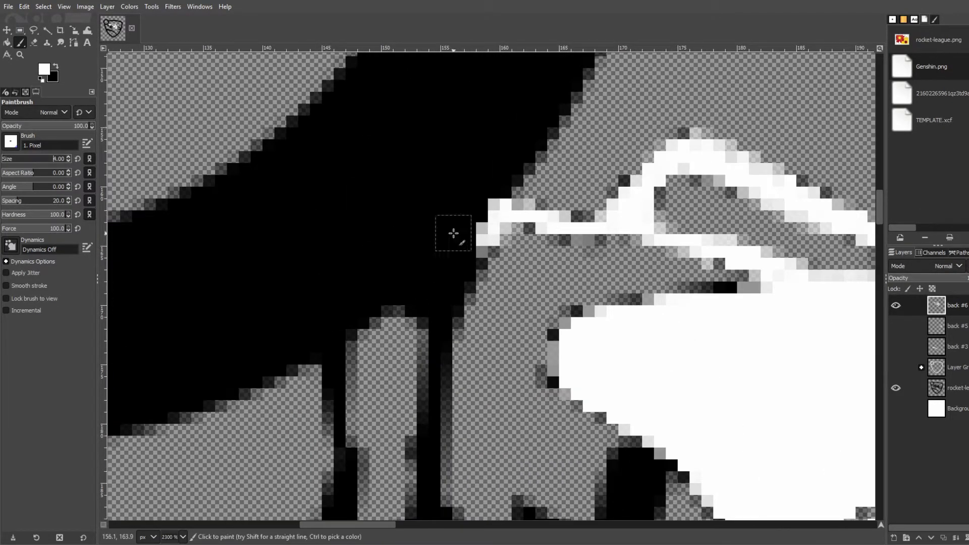
# Cover the vertical strips, diagonal bands and remaining black or grey pixels with white
pyautogui.moveTo(452, 231); pyautogui.dragTo(272, 328)
pyautogui.moveTo(338, 282)
pyautogui.mouseDown()
pyautogui.moveTo(347, 408)
pyautogui.moveTo(339, 434)
pyautogui.mouseUp()
pyautogui.moveTo(428, 202); pyautogui.dragTo(434, 454)
pyautogui.moveTo(434, 454); pyautogui.dragTo(439, 469)
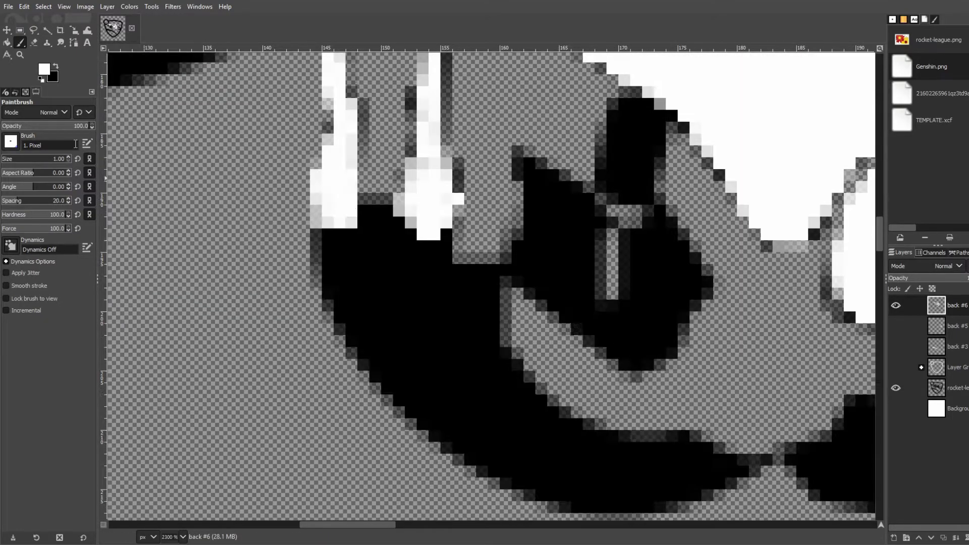
pyautogui.moveTo(330, 212)
pyautogui.mouseDown()
pyautogui.moveTo(455, 430)
pyautogui.moveTo(658, 485)
pyautogui.moveTo(494, 388)
pyautogui.moveTo(373, 223)
pyautogui.moveTo(472, 345)
pyautogui.moveTo(664, 454)
pyautogui.mouseUp()
pyautogui.moveTo(348, 320); pyautogui.dragTo(484, 384)
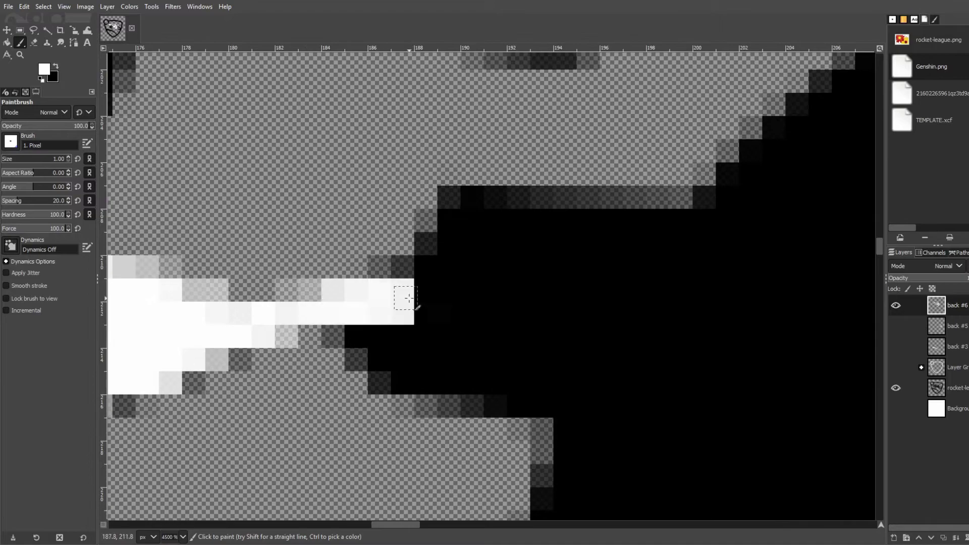
pyautogui.moveTo(410, 298); pyautogui.dragTo(424, 325)
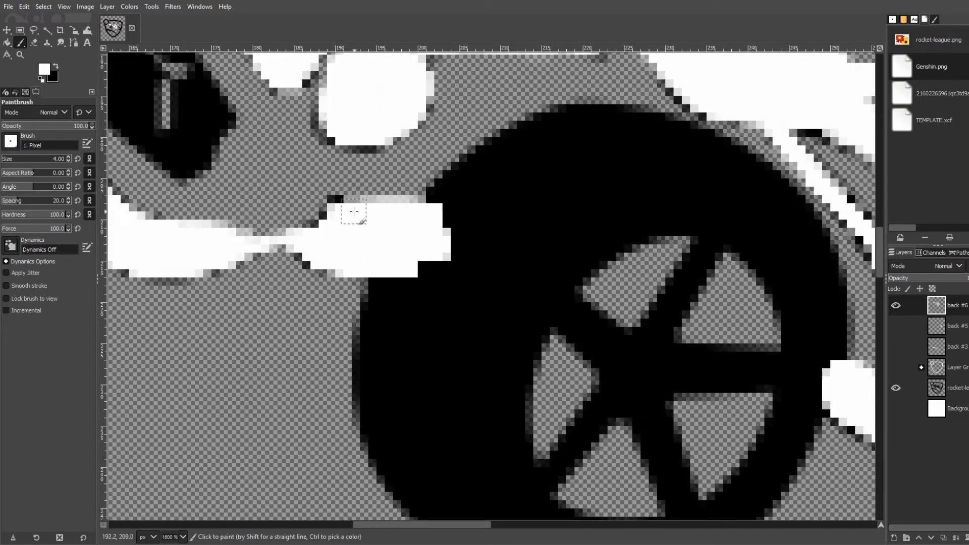
pyautogui.moveTo(353, 210)
pyautogui.mouseDown()
pyautogui.moveTo(646, 124)
pyautogui.moveTo(822, 348)
pyautogui.moveTo(601, 229)
pyautogui.moveTo(373, 371)
pyautogui.moveTo(435, 324)
pyautogui.moveTo(525, 167)
pyautogui.moveTo(586, 188)
pyautogui.mouseUp()
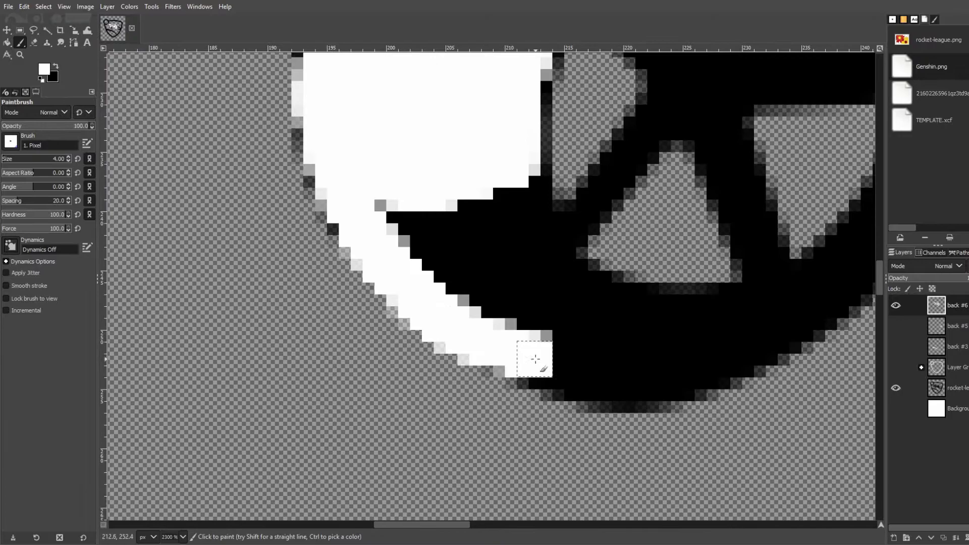
pyautogui.moveTo(532, 359); pyautogui.dragTo(519, 156)
pyautogui.moveTo(519, 157); pyautogui.dragTo(393, 283)
pyautogui.moveTo(621, 197)
pyautogui.mouseDown()
pyautogui.moveTo(541, 303)
pyautogui.moveTo(396, 199)
pyautogui.moveTo(304, 255)
pyautogui.mouseUp()
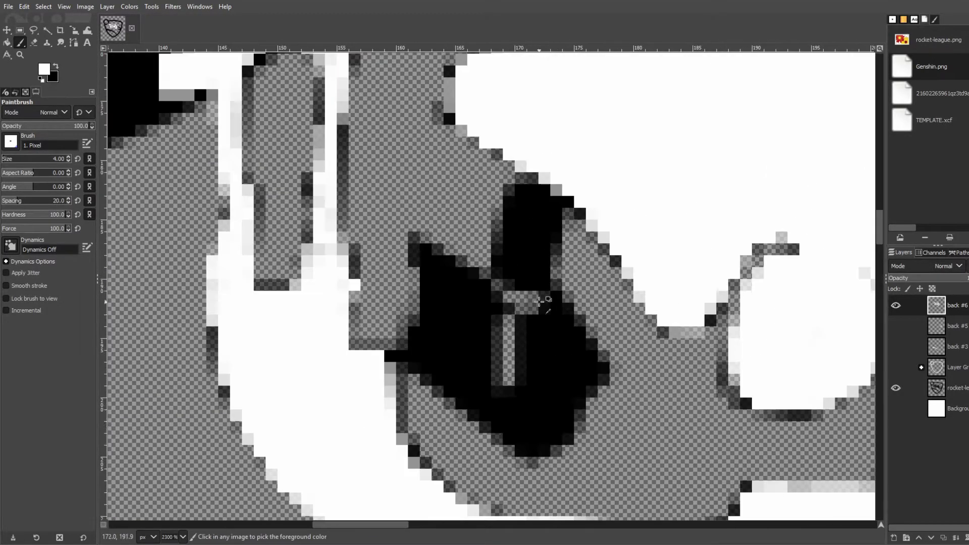
pyautogui.moveTo(585, 404)
pyautogui.mouseDown()
pyautogui.moveTo(430, 331)
pyautogui.moveTo(557, 201)
pyautogui.mouseUp()
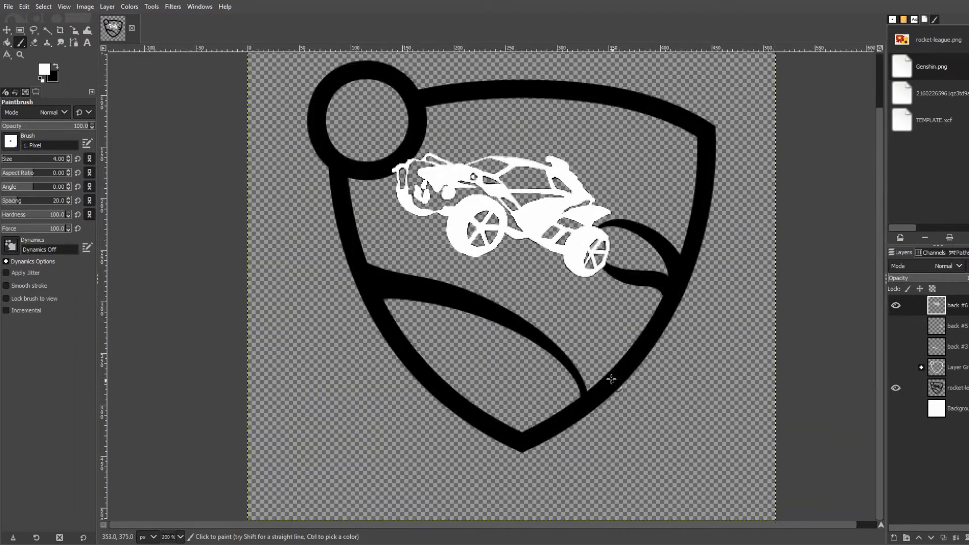
# Compare the white logo layers against the original rocket-league layer, then hide it again
pyautogui.click(896, 367)
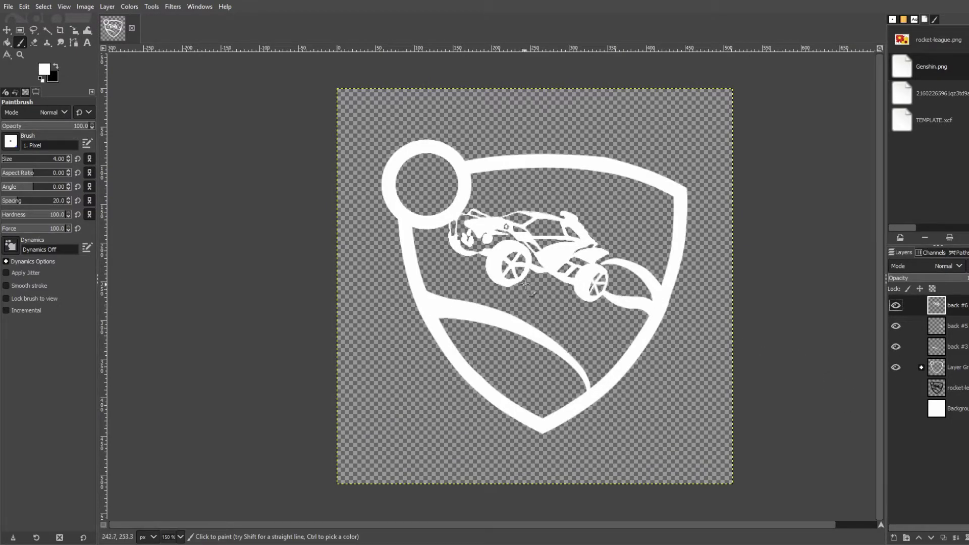
pyautogui.scroll(7, 524, 284)
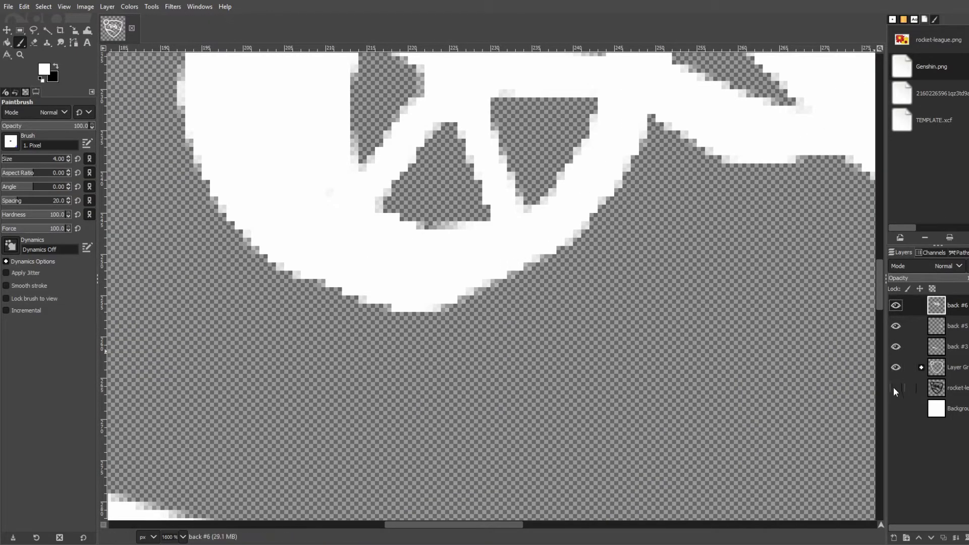
pyautogui.click(895, 388)
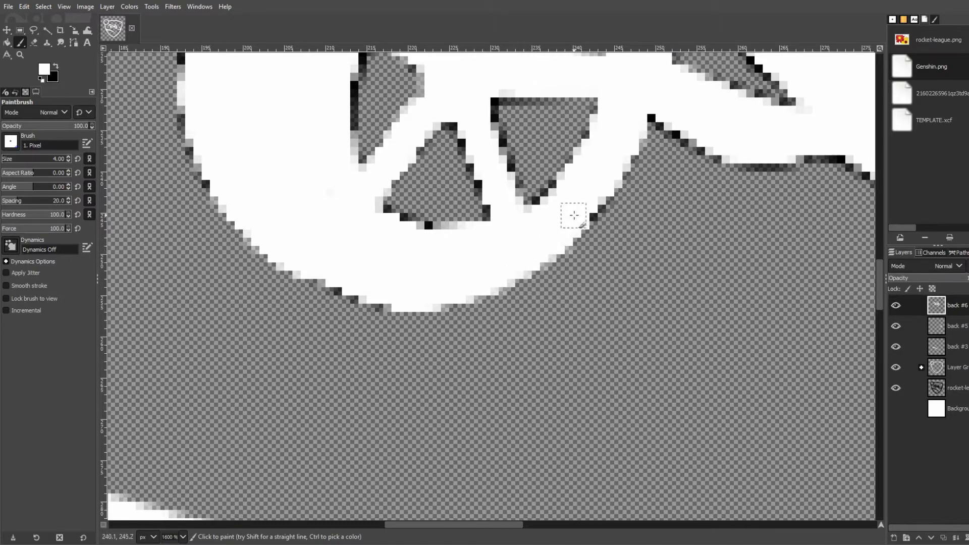
pyautogui.scroll(-6, 588, 218)
pyautogui.scroll(1, 728, 267)
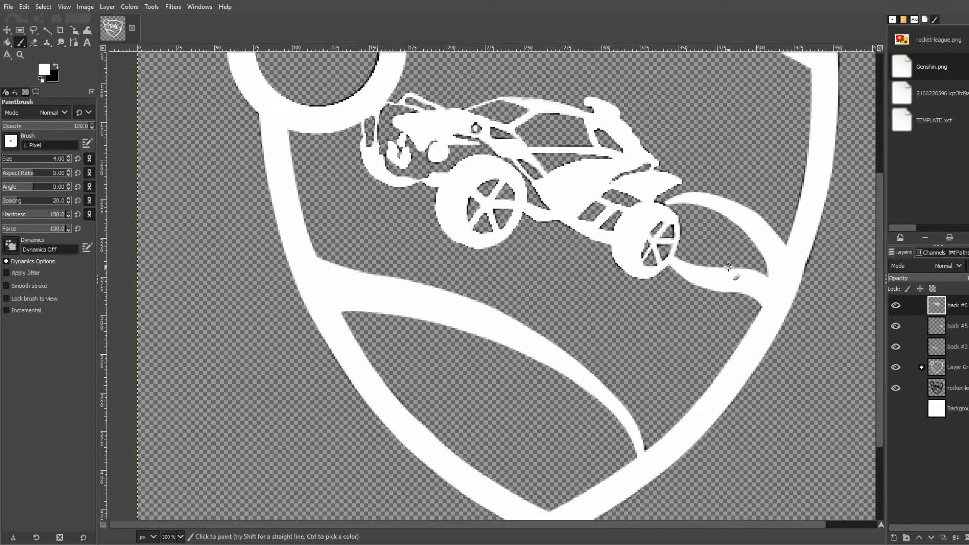
pyautogui.click(895, 387)
pyautogui.scroll(-4, 697, 305)
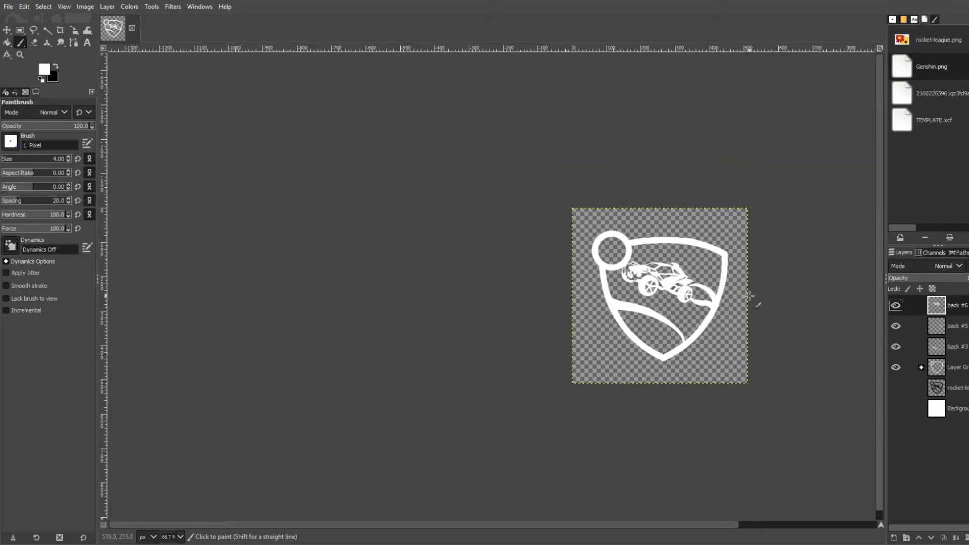
pyautogui.scroll(3, 751, 298)
pyautogui.scroll(-1, 573, 333)
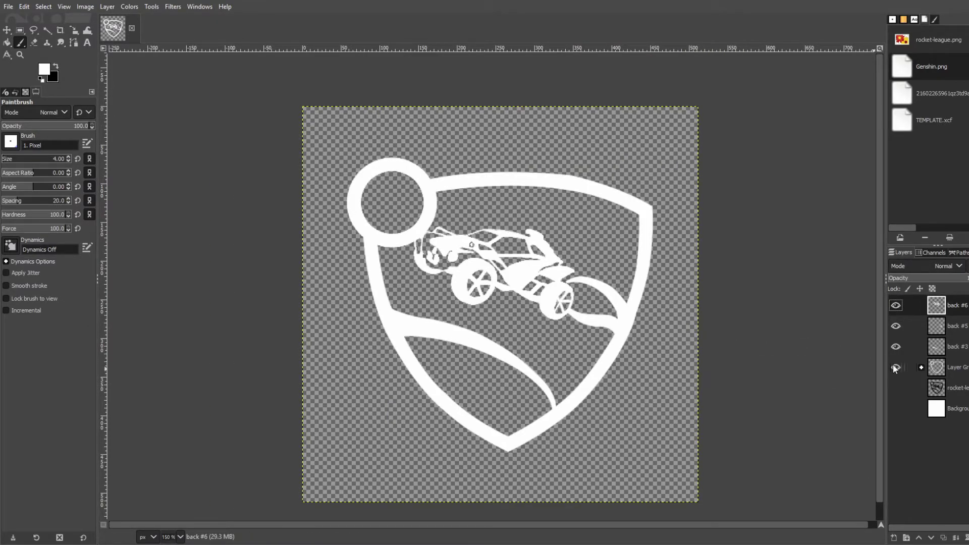
# Hide Layer Group, back #3, back #5 and back #6, and add layer back #7
pyautogui.click(895, 367)
pyautogui.click(895, 346)
pyautogui.click(895, 326)
pyautogui.click(895, 304)
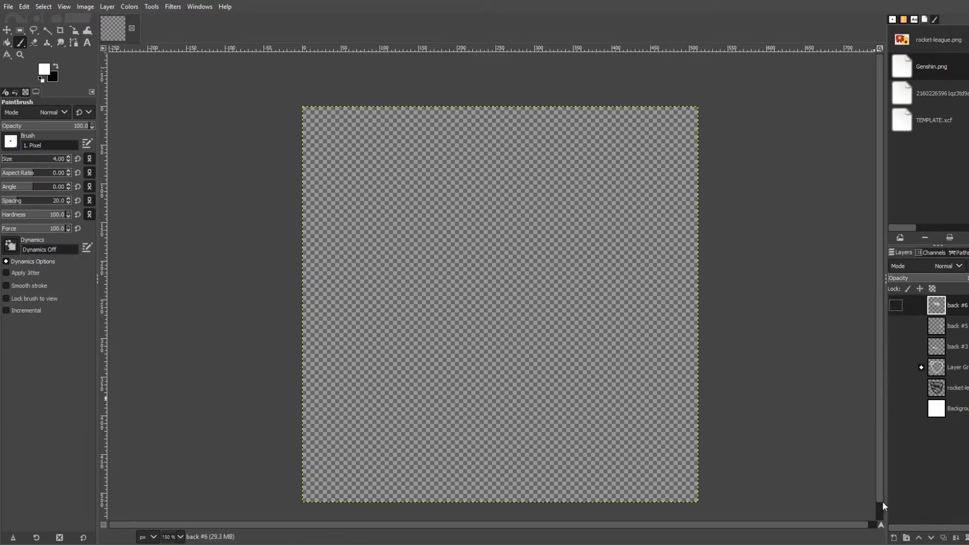
pyautogui.keyDown('shift'); pyautogui.click(894, 536); pyautogui.keyUp('shift')
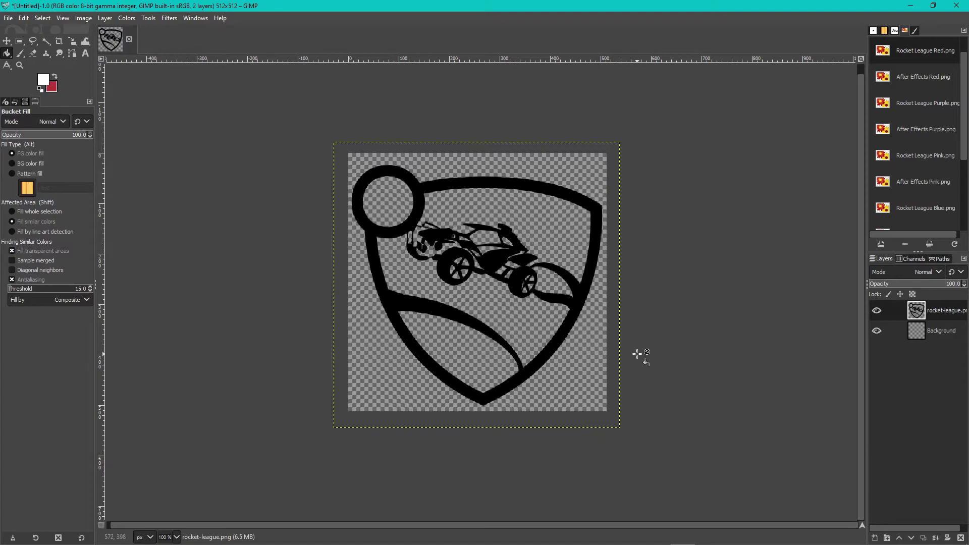
# Drag the Fall Guys image from Downloads onto the 512x512 canvas as a top layer
pyautogui.click(683, 535)
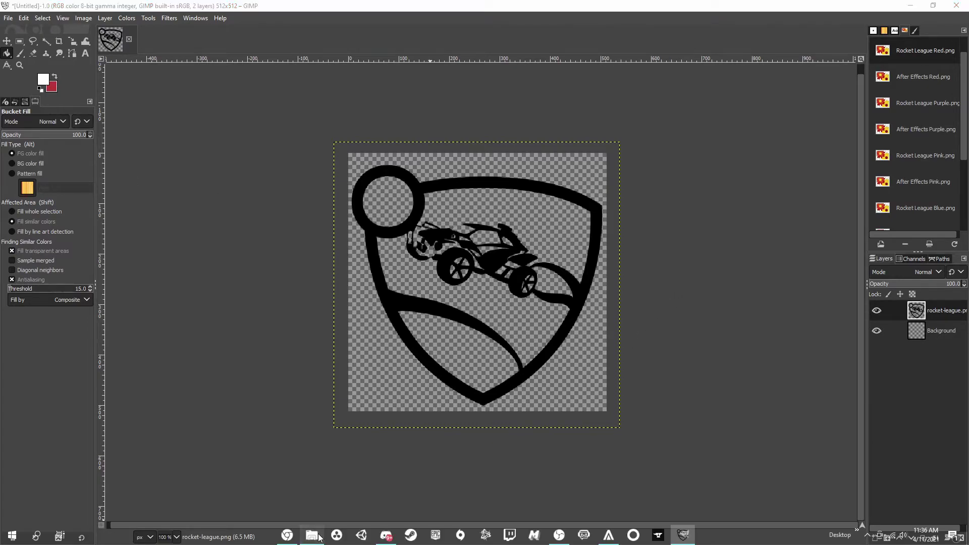
pyautogui.moveTo(437, 225); pyautogui.dragTo(455, 467)
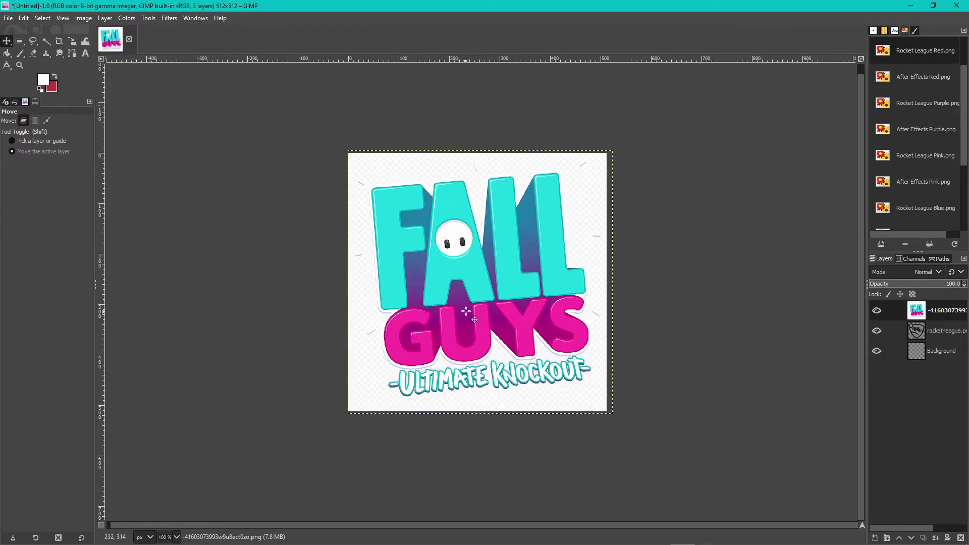
pyautogui.scroll(-7, 474, 300)
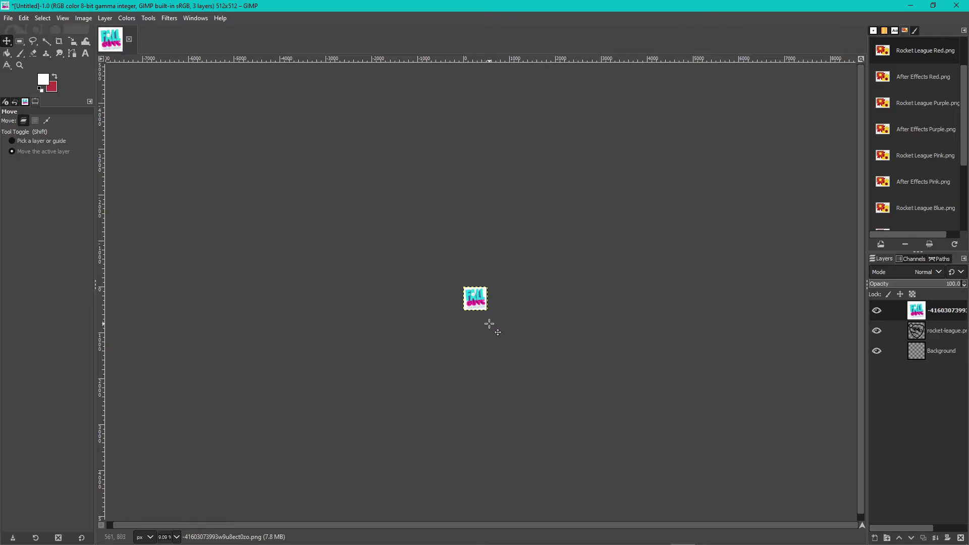
pyautogui.scroll(-1, 489, 323)
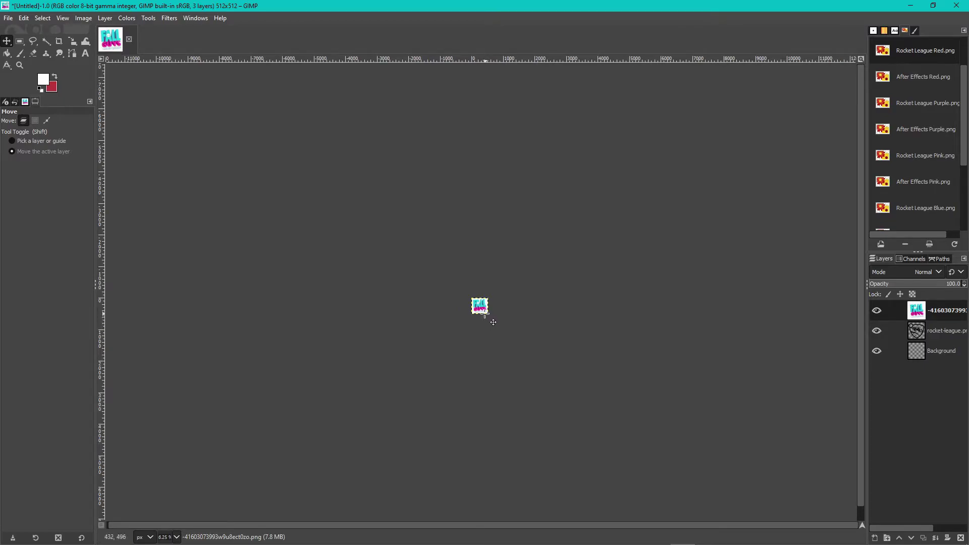
pyautogui.scroll(1, 495, 323)
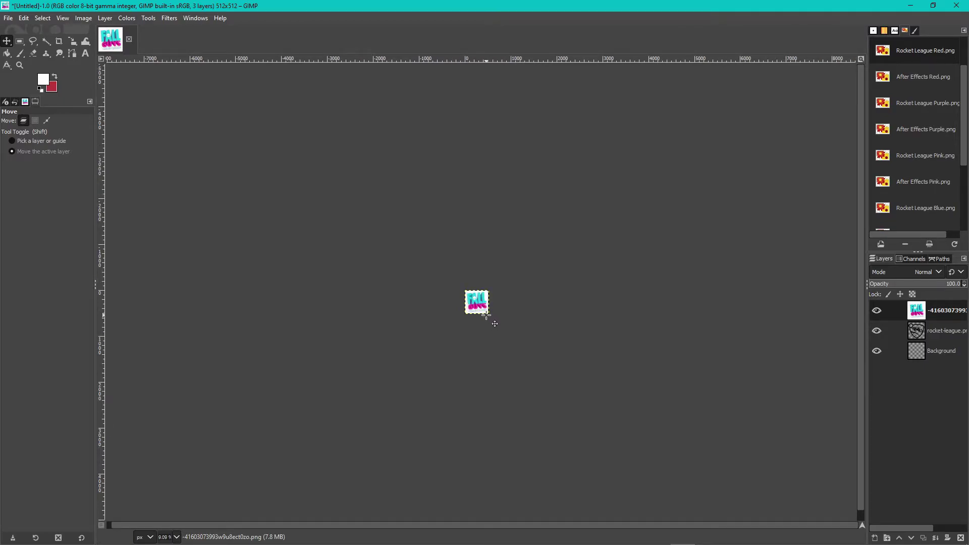
pyautogui.scroll(7, 486, 320)
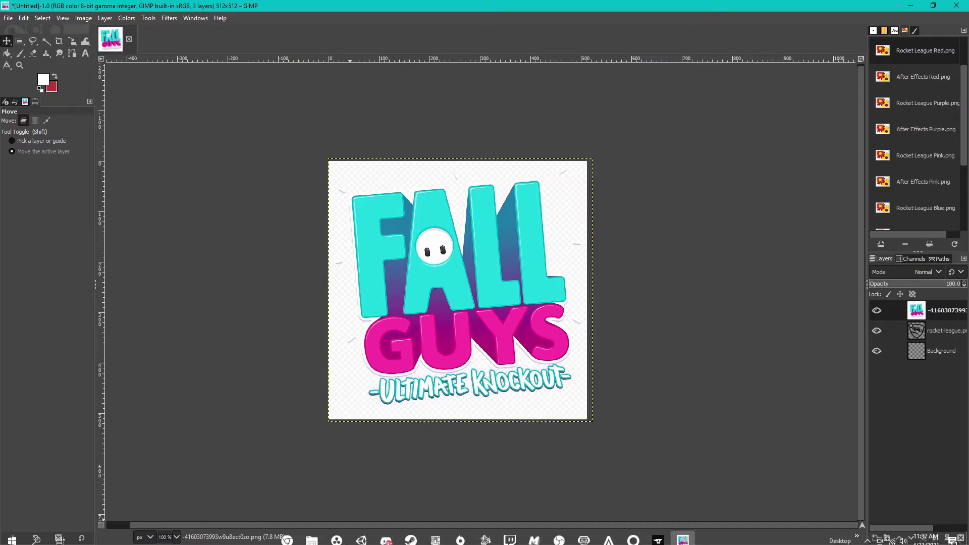
# Add the Fall Guys jpg and the existing Fall Guys.png icon as layers on the canvas
pyautogui.click(313, 534)
pyautogui.moveTo(496, 218); pyautogui.dragTo(270, 320)
pyautogui.moveTo(321, 433); pyautogui.dragTo(333, 455)
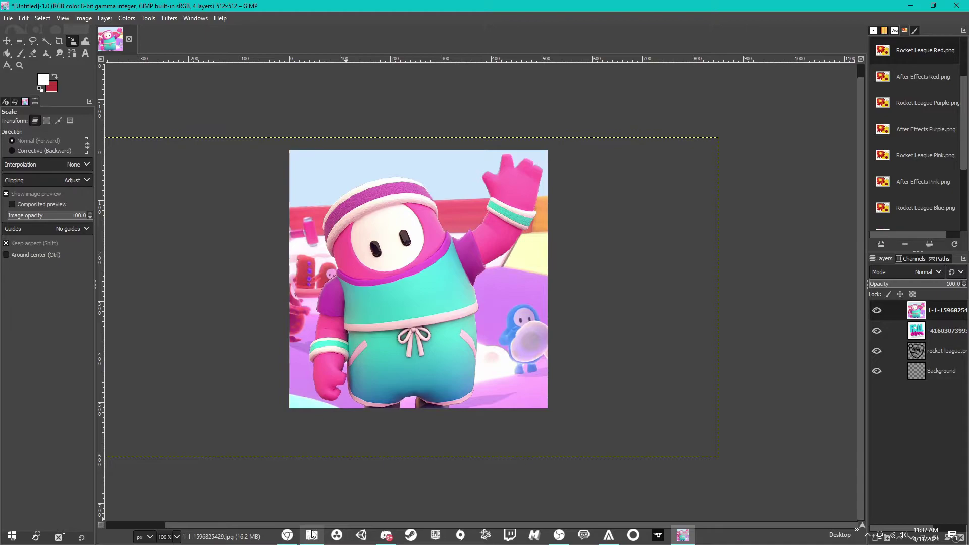
pyautogui.click(312, 535)
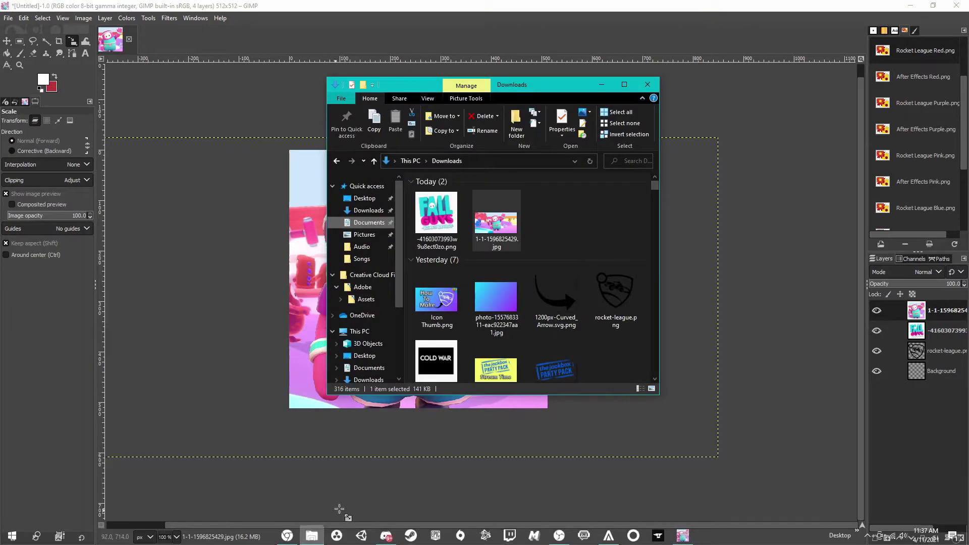
pyautogui.moveTo(616, 202); pyautogui.dragTo(305, 277)
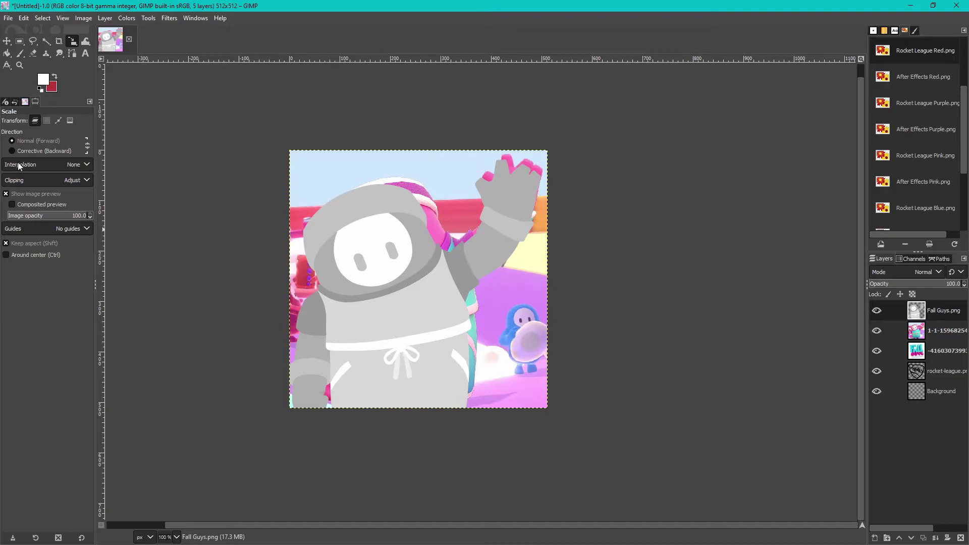
# Nudge the Fall Guys.png layer slightly into place with the Move tool
pyautogui.click(7, 42)
pyautogui.moveTo(389, 287); pyautogui.dragTo(389, 287)
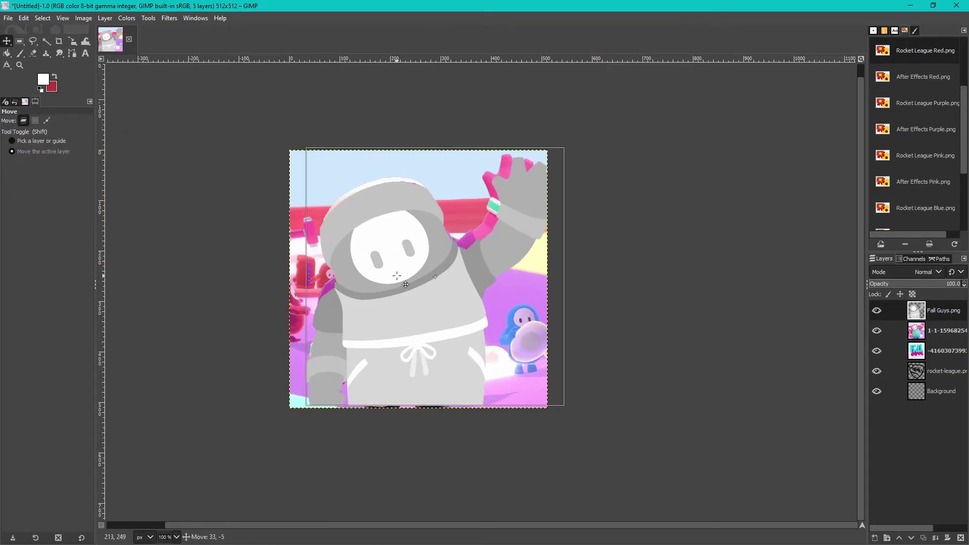
pyautogui.moveTo(405, 285); pyautogui.dragTo(396, 284)
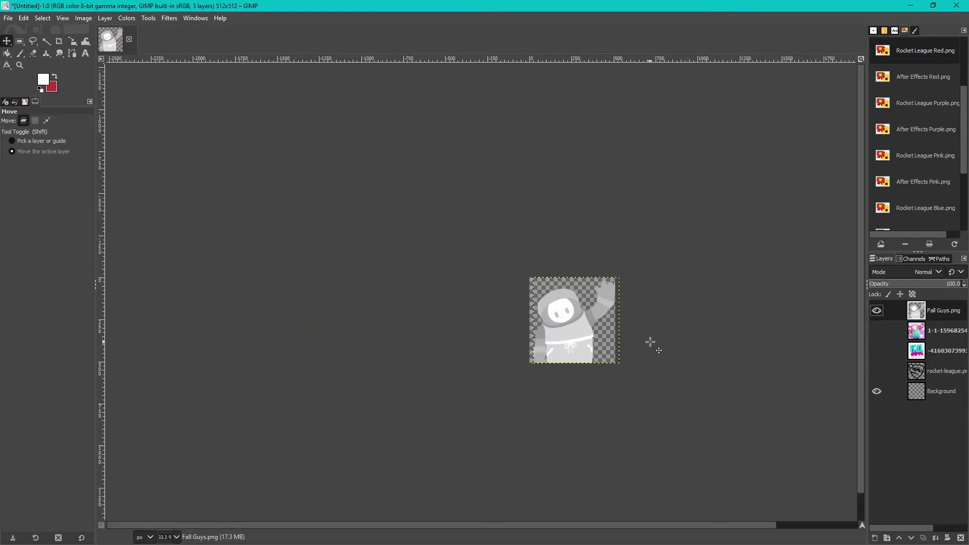
# Alternate visibility of the grey Fall Guys character and the colourful logo layer, zooming to compare
pyautogui.scroll(-3, 656, 348)
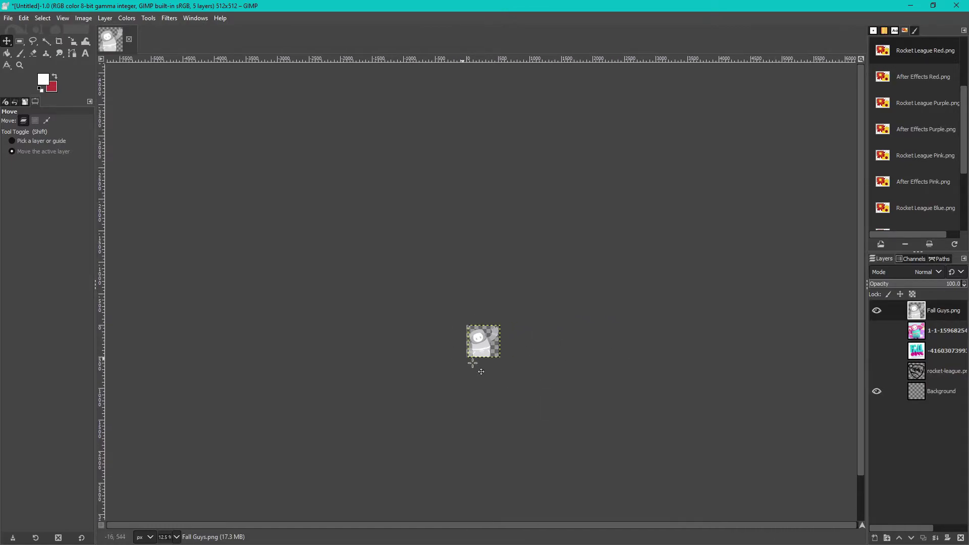
pyautogui.click(876, 353)
pyautogui.click(879, 311)
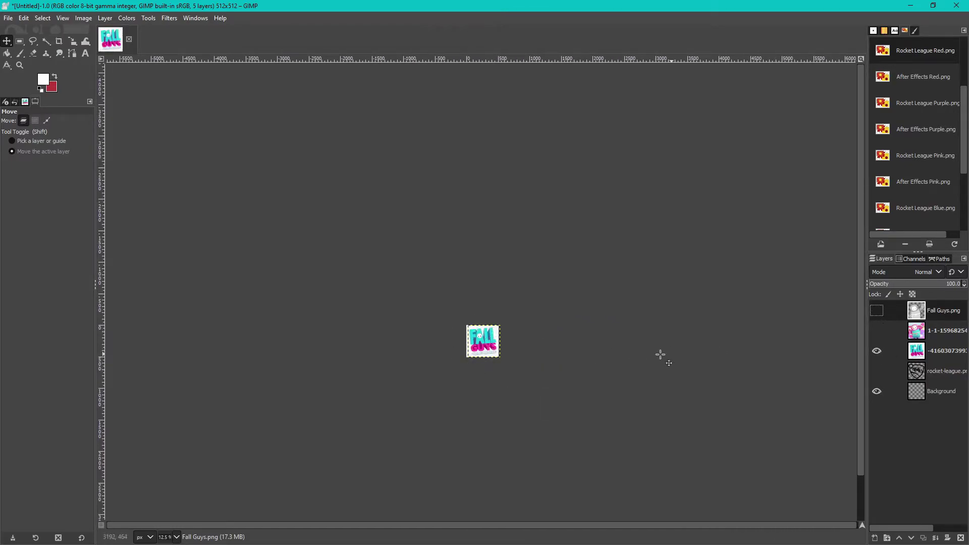
pyautogui.click(876, 351)
pyautogui.click(876, 311)
pyautogui.scroll(6, 505, 355)
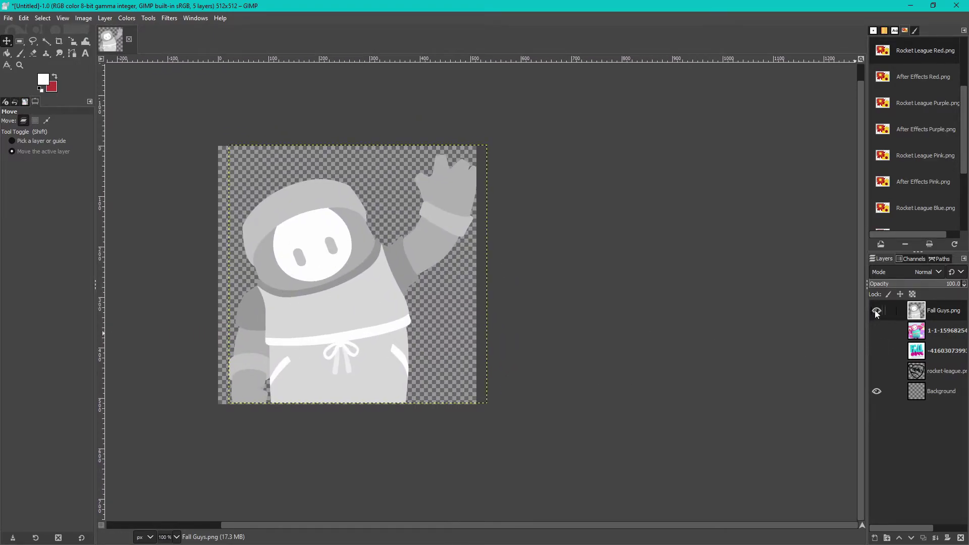
pyautogui.click(877, 311)
pyautogui.click(876, 351)
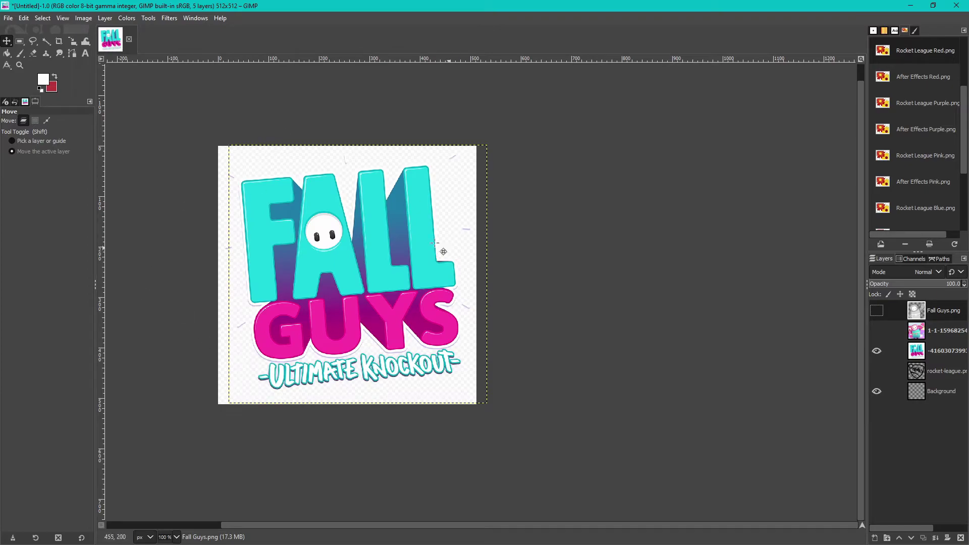
pyautogui.scroll(-6, 401, 237)
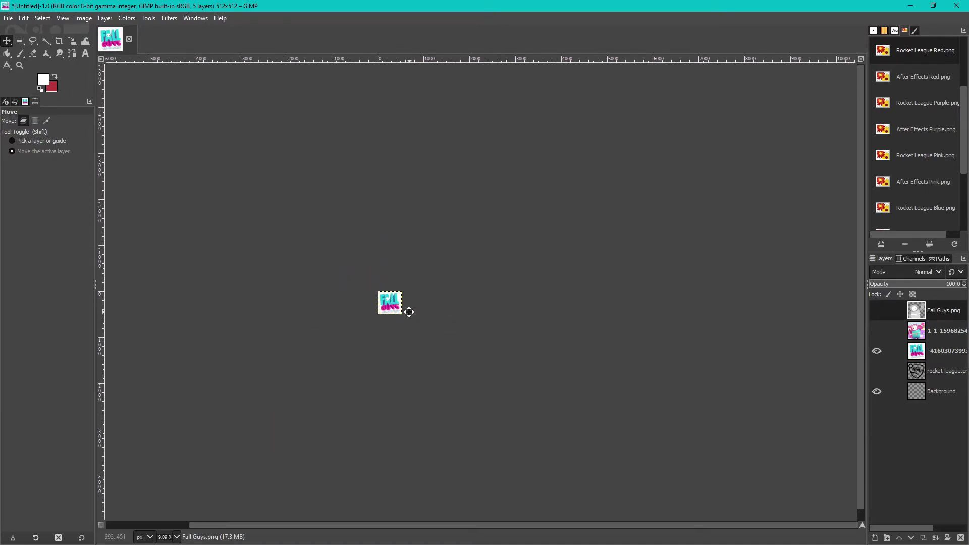
pyautogui.scroll(6, 382, 303)
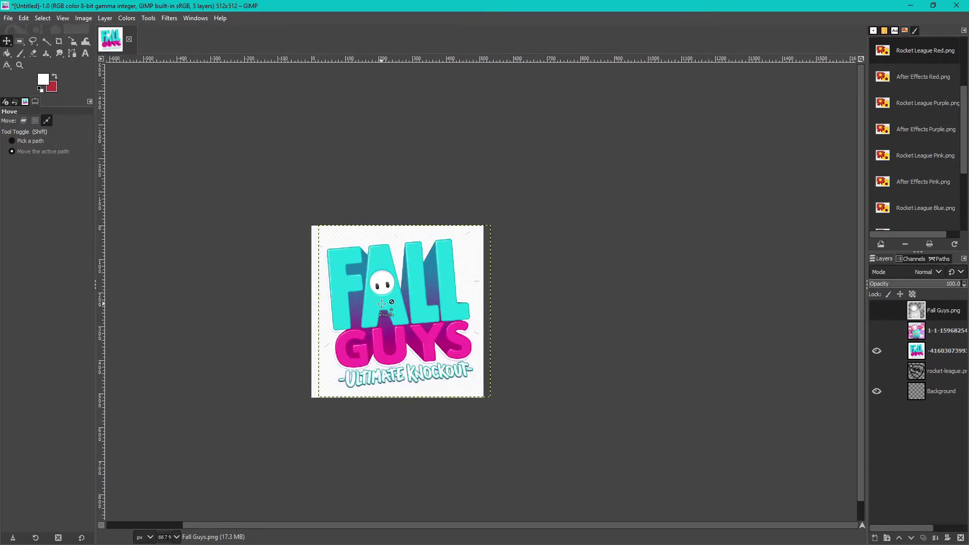
pyautogui.scroll(1, 381, 303)
pyautogui.click(877, 350)
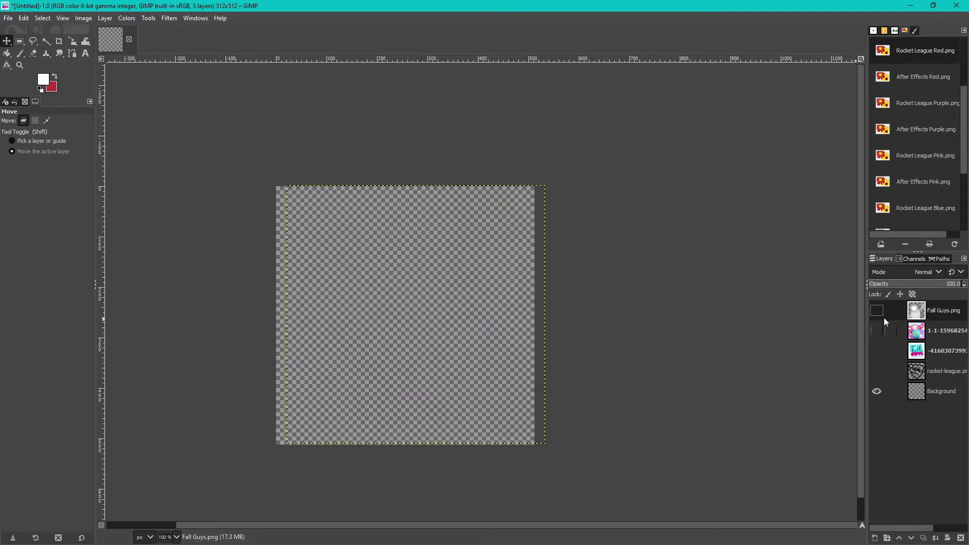
# Show the layer, try a path beside the tally mark, then return to the Move tool
pyautogui.click(878, 311)
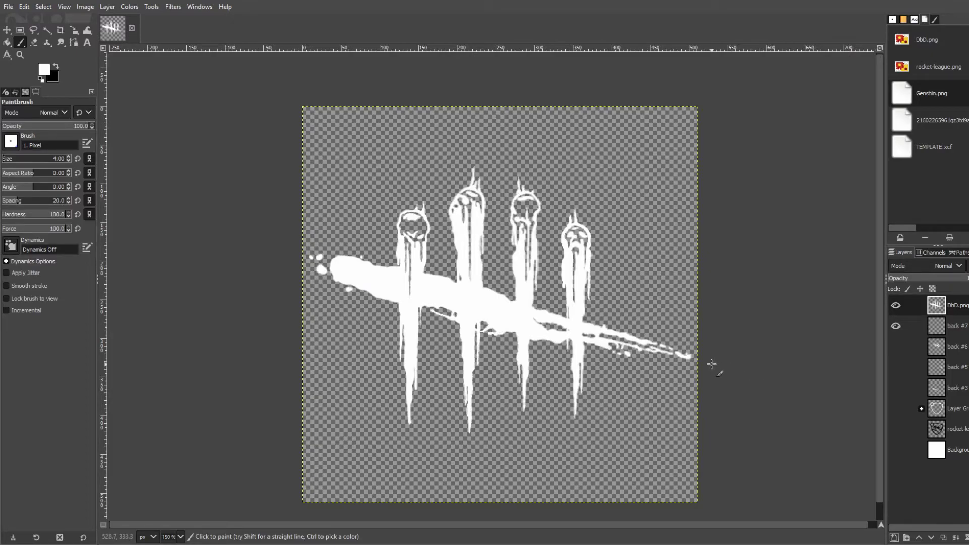
pyautogui.click(74, 42)
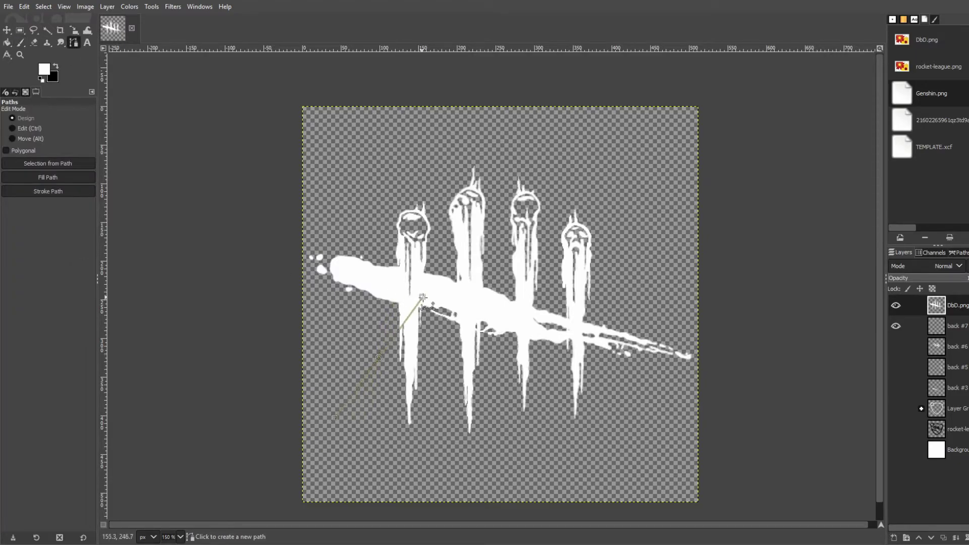
pyautogui.moveTo(378, 357); pyautogui.dragTo(445, 289)
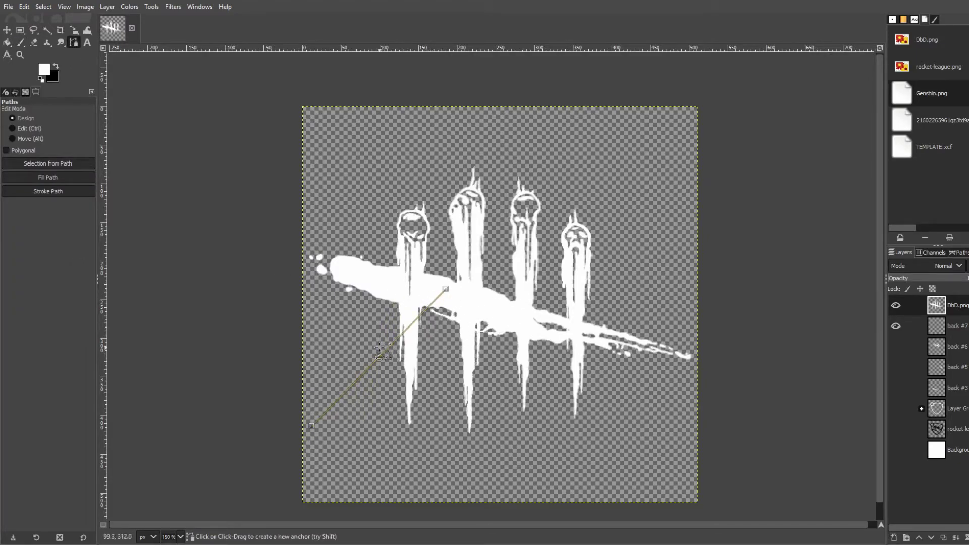
pyautogui.click(8, 31)
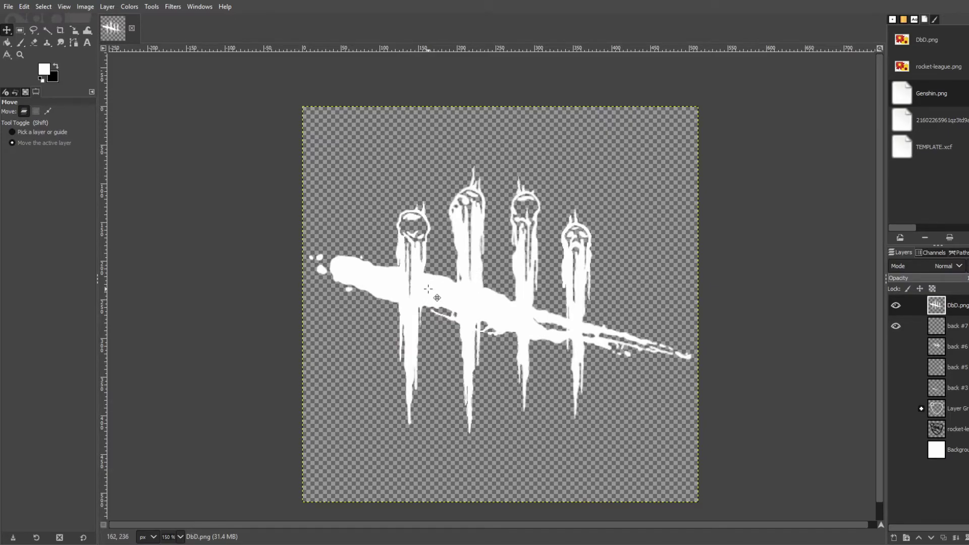
pyautogui.click(20, 42)
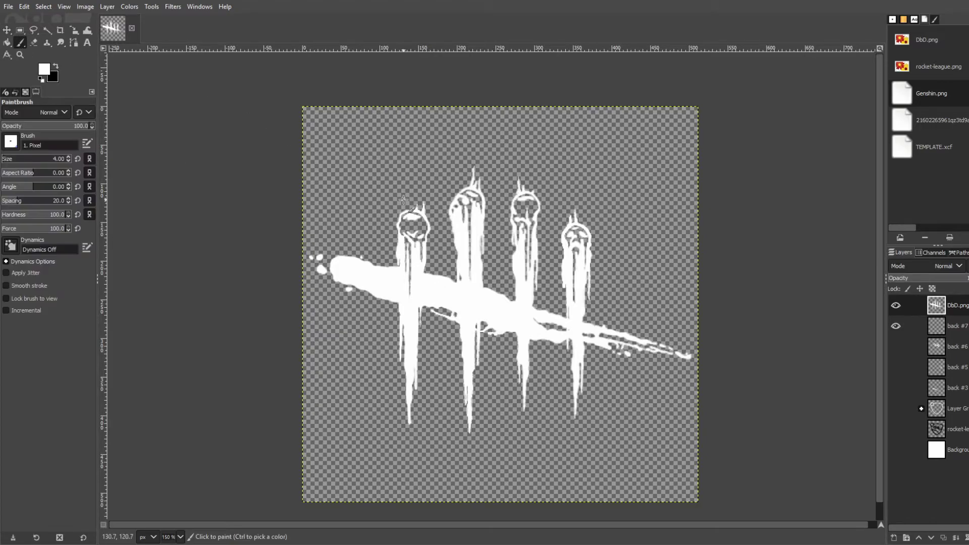
pyautogui.scroll(8, 426, 251)
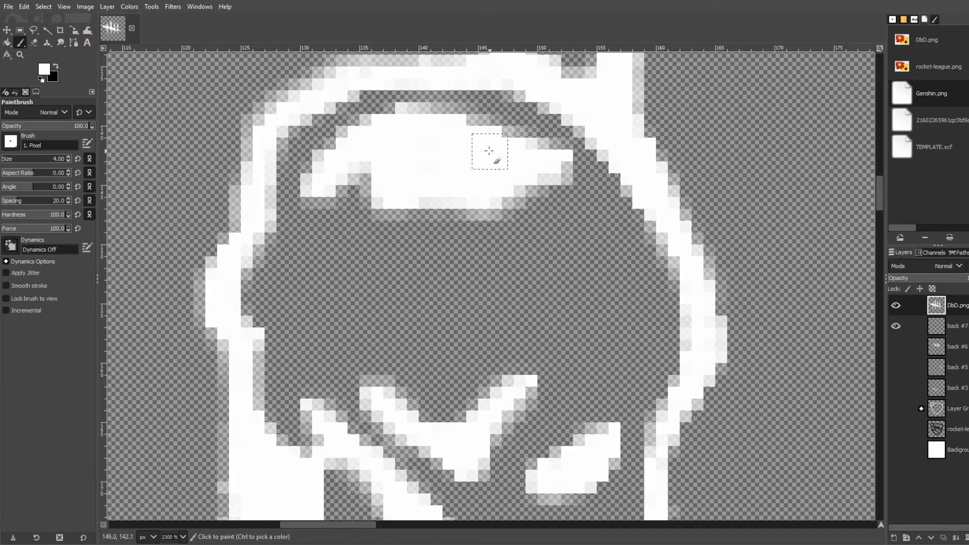
pyautogui.scroll(-3, 524, 200)
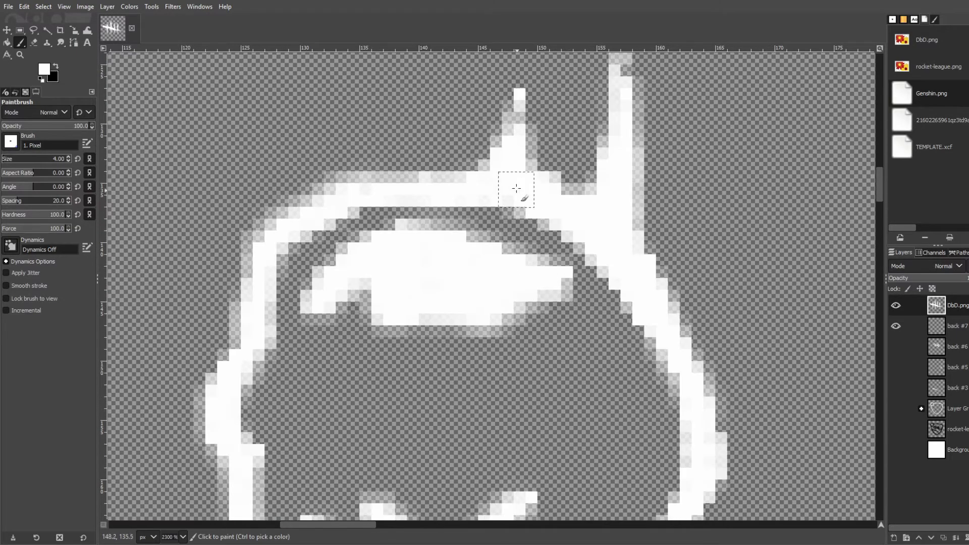
pyautogui.scroll(-4, 515, 183)
pyautogui.hscroll(5, 666, 273)
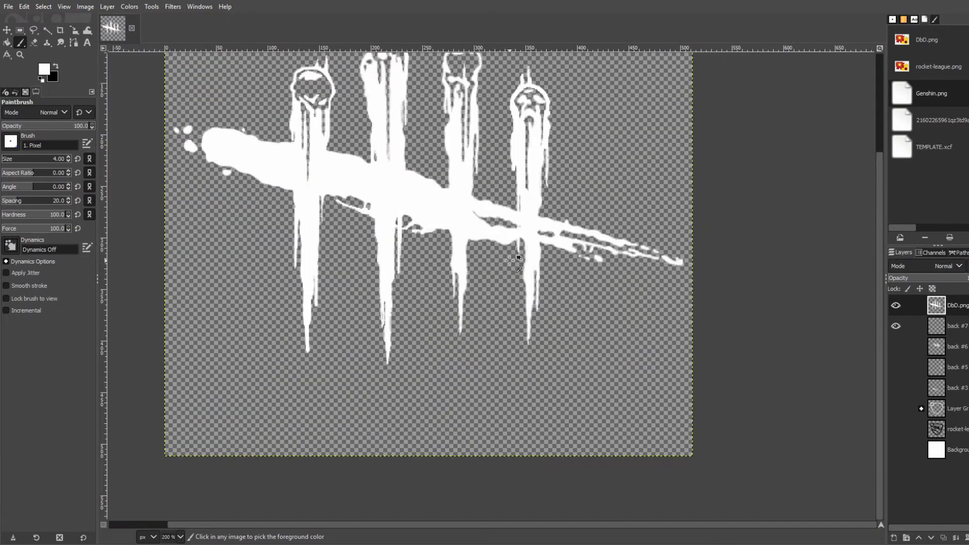
pyautogui.scroll(-1, 447, 317)
pyautogui.moveTo(447, 317); pyautogui.dragTo(464, 323)
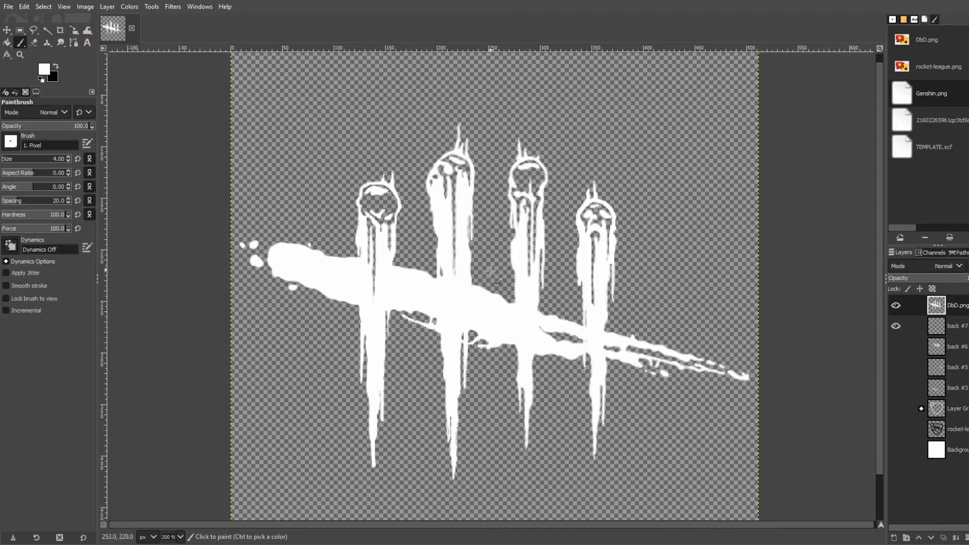
pyautogui.scroll(-2, 465, 323)
pyautogui.scroll(1, 490, 328)
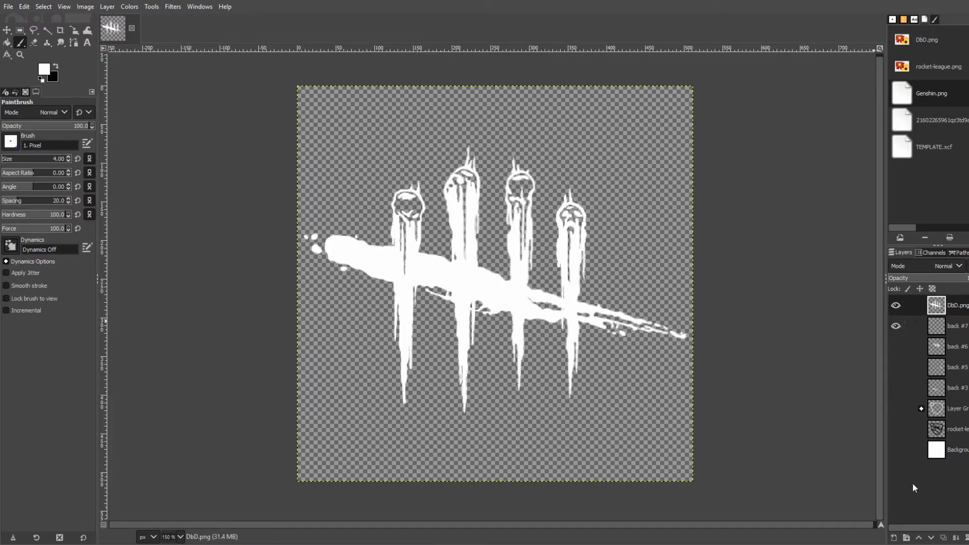
# Add layer back #8 with black as paint colour, test-filling it and the logo, undoing both
pyautogui.keyDown('shift'); pyautogui.click(891, 536); pyautogui.keyUp('shift')
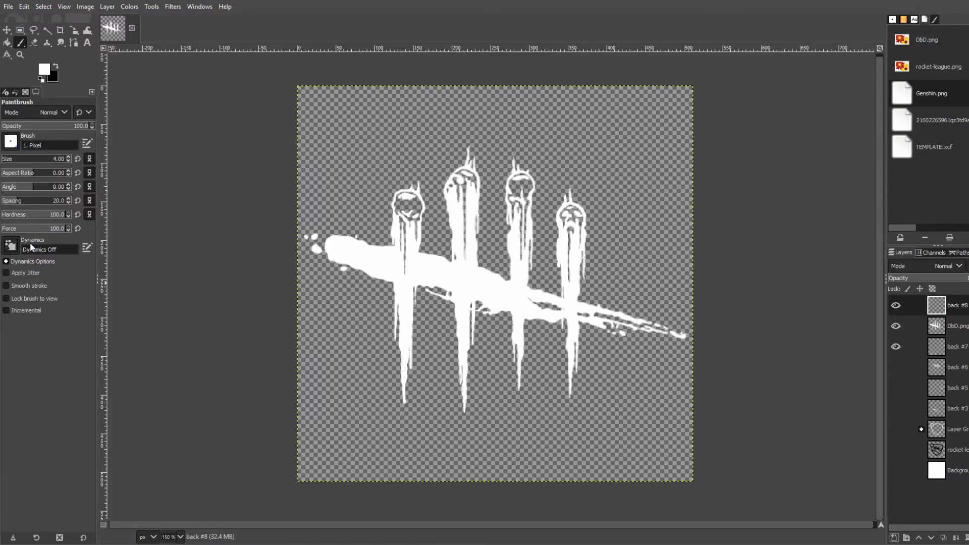
pyautogui.click(56, 65)
pyautogui.click(7, 43)
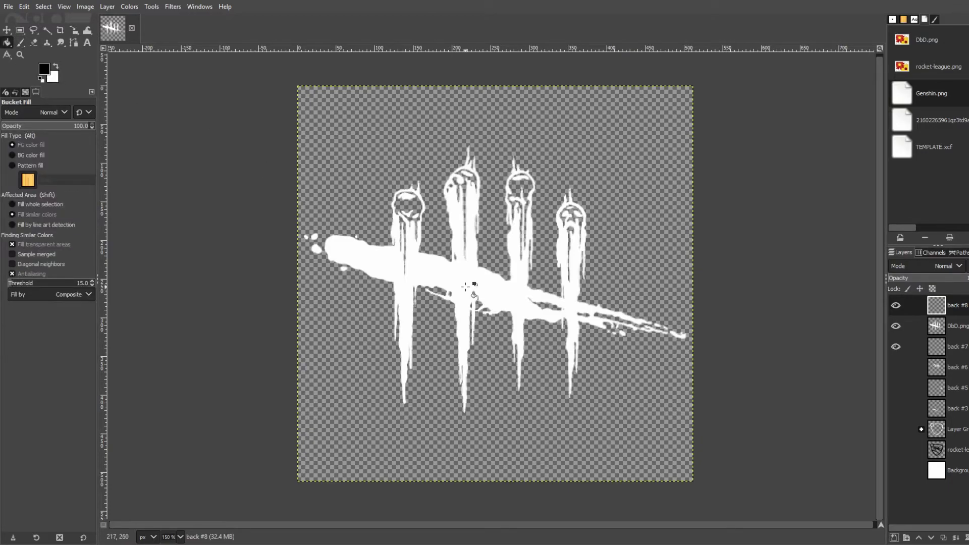
pyautogui.click(478, 301)
pyautogui.hotkey('ctrl', 'z')
pyautogui.press('pagedown')
pyautogui.click(458, 279)
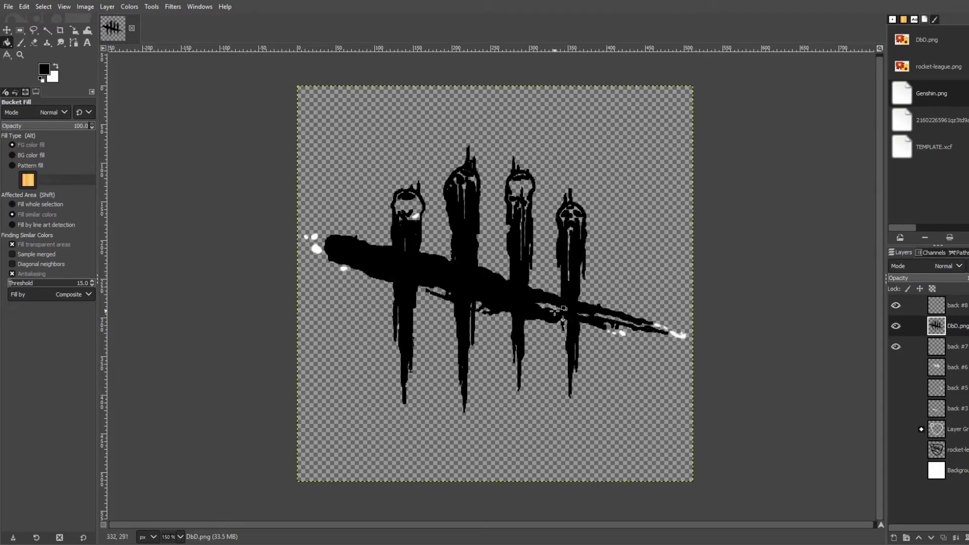
pyautogui.hotkey('ctrl', 'z')
pyautogui.press('pageup')
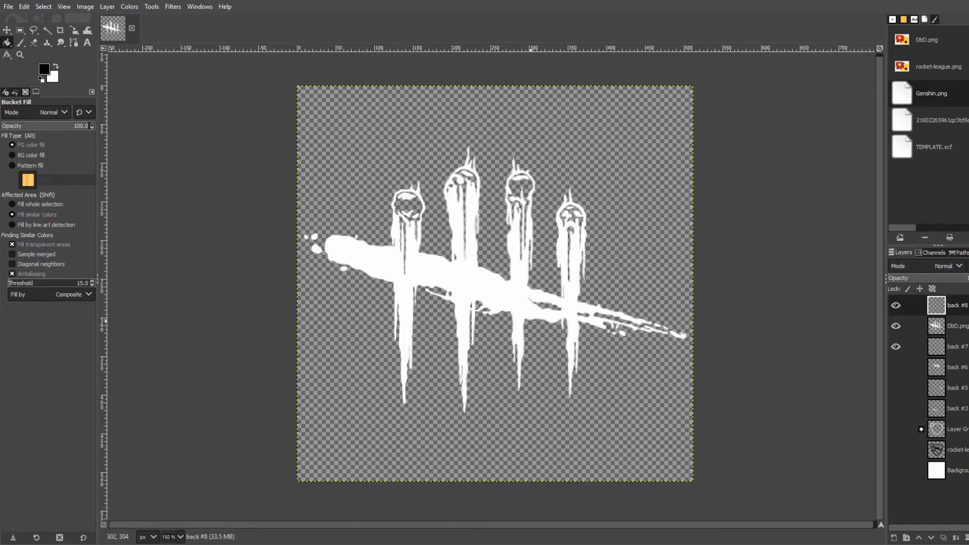
# Add DBD Black.png as the top layer and hide the DbD.png layer
pyautogui.moveTo(968, 323); pyautogui.dragTo(539, 328)
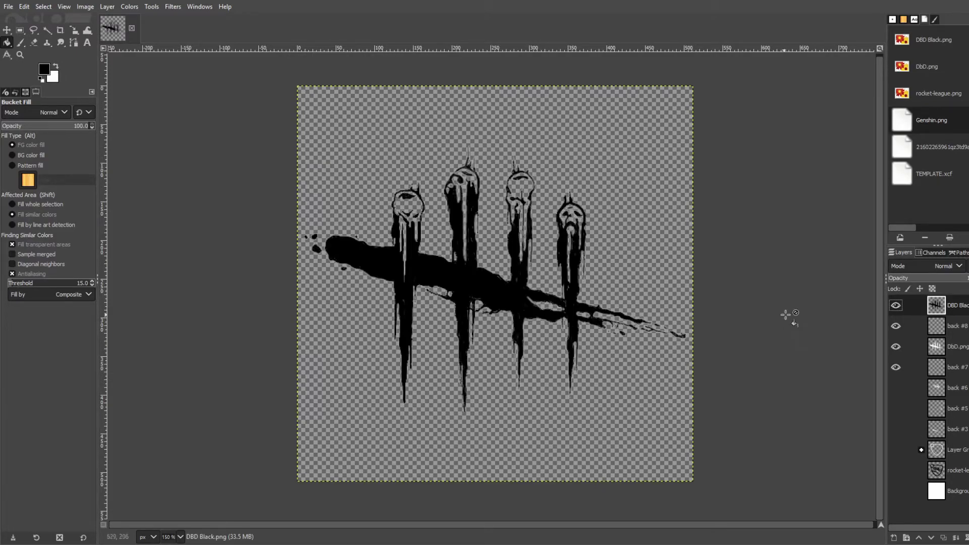
pyautogui.click(895, 326)
pyautogui.click(895, 327)
pyautogui.click(896, 346)
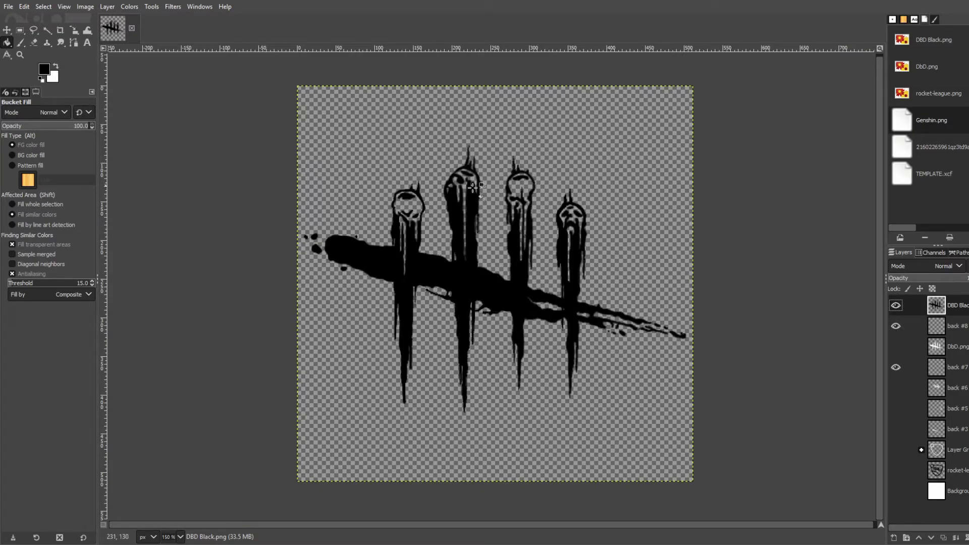
# Stack the white Background layer above DBD Black in Lighten only mode so the mark turns white
pyautogui.scroll(1, 620, 367)
pyautogui.scroll(-1, 386, 353)
pyautogui.scroll(1, 397, 349)
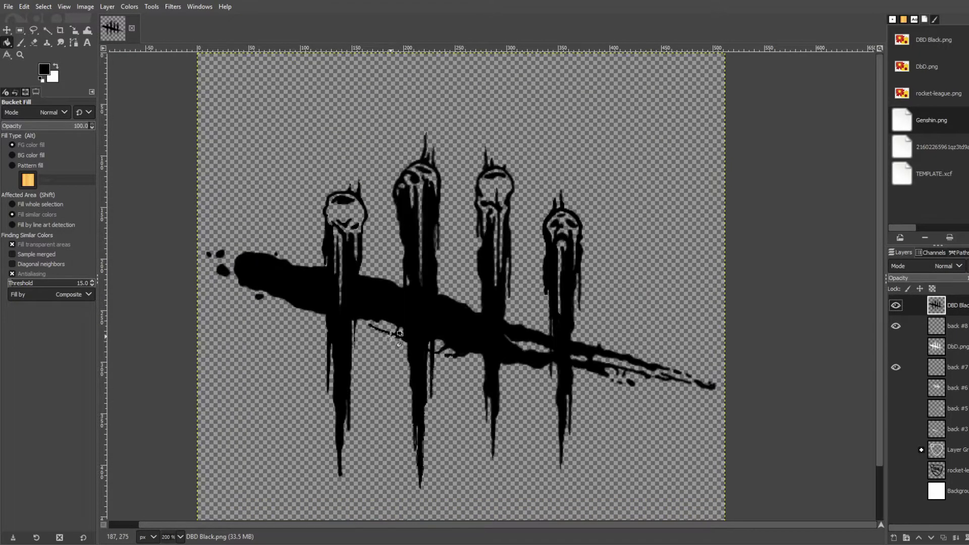
pyautogui.scroll(2, 391, 342)
pyautogui.scroll(-1, 585, 396)
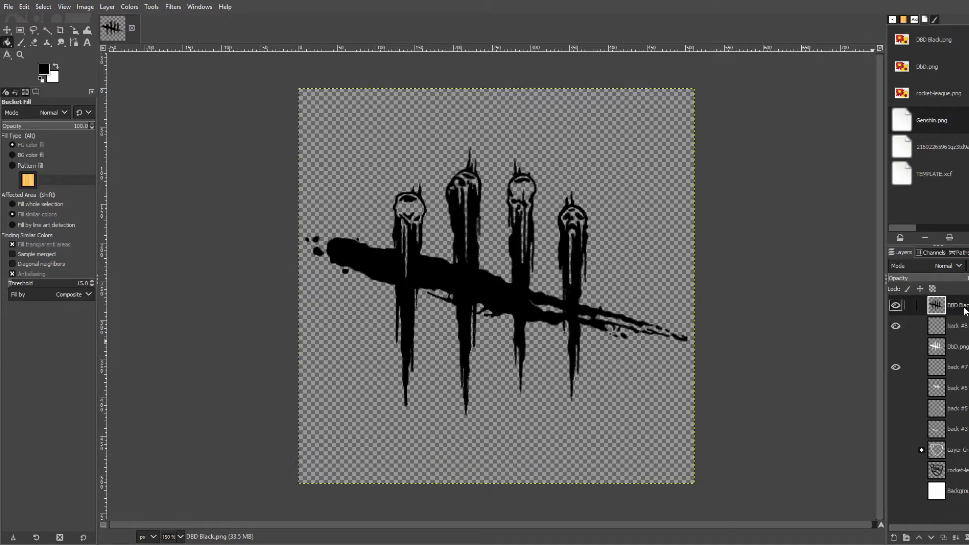
pyautogui.moveTo(961, 500); pyautogui.dragTo(954, 310)
pyautogui.click(901, 309)
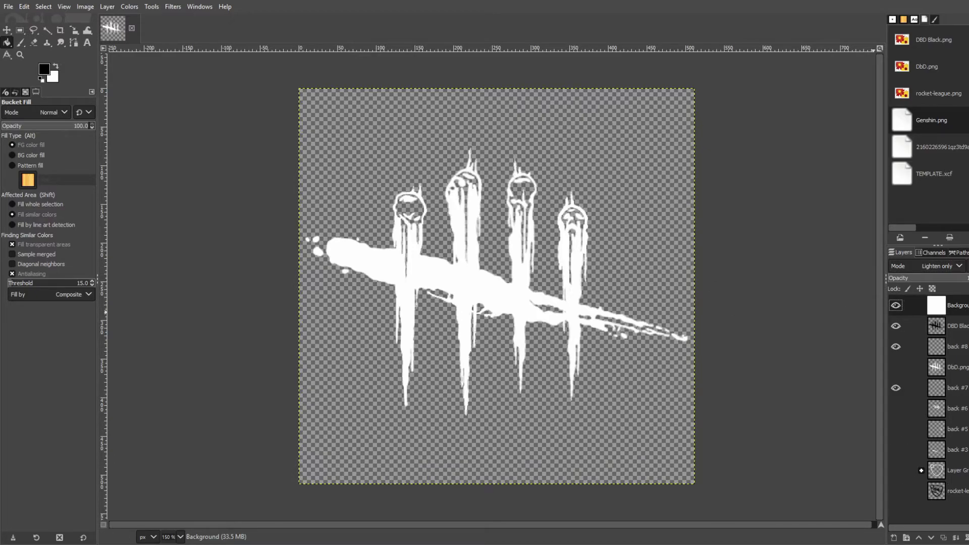
# Delete the DbD layers, show back #6, #5, #3 and the layer group, and delete back #7
pyautogui.press('Delete')
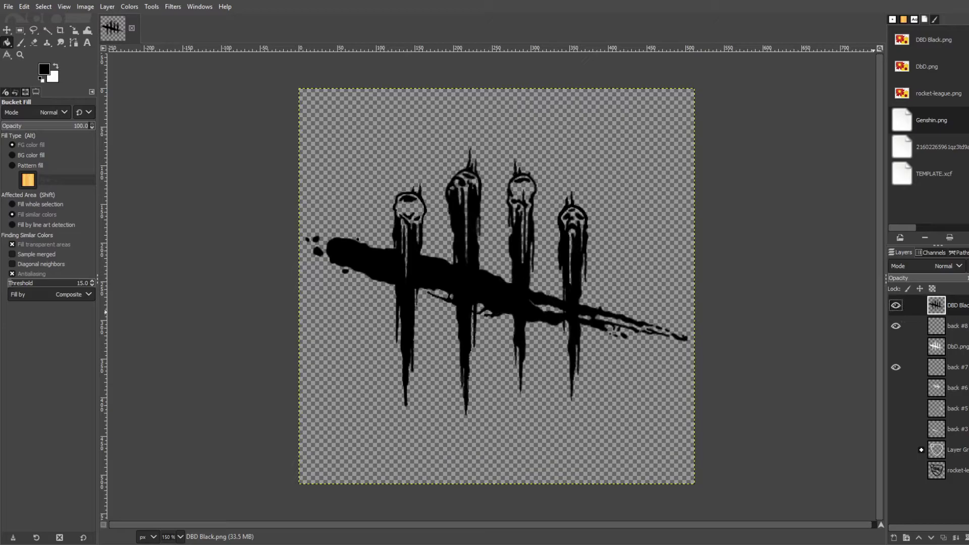
pyautogui.press('Delete')
pyautogui.press('Delete')
pyautogui.press('Delete')
pyautogui.click(899, 325)
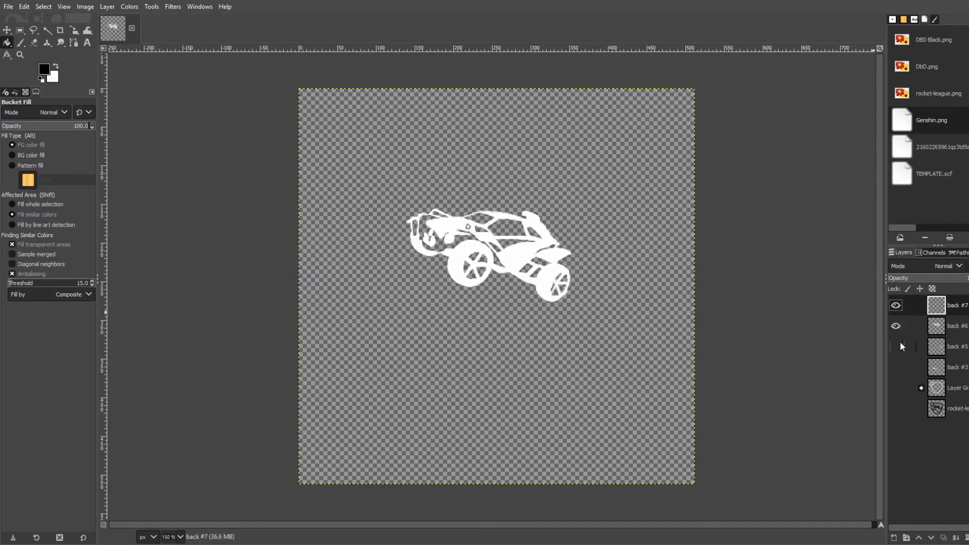
pyautogui.click(900, 347)
pyautogui.click(900, 367)
pyautogui.click(899, 387)
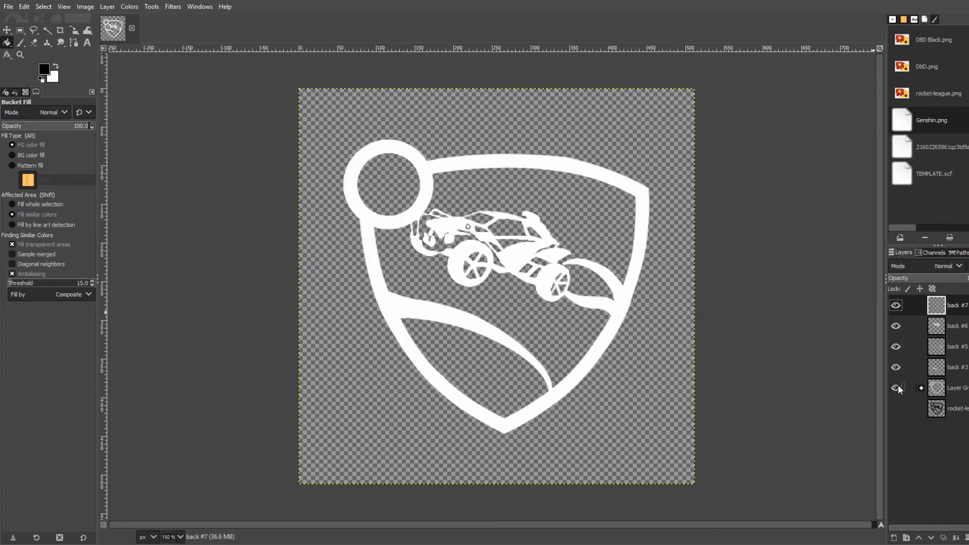
pyautogui.click(896, 305)
pyautogui.press('Delete')
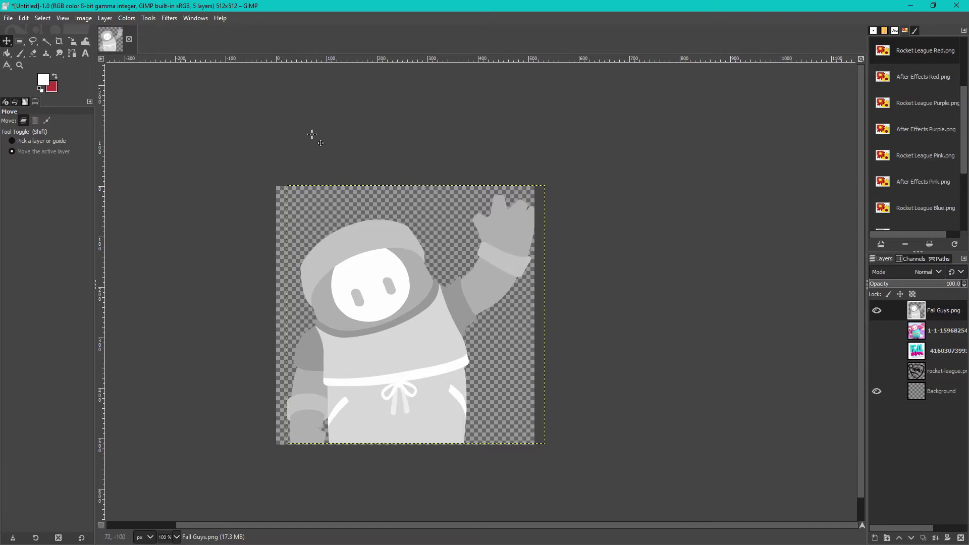
# Start Export As and name the file ProgramNameColor
pyautogui.click(8, 19)
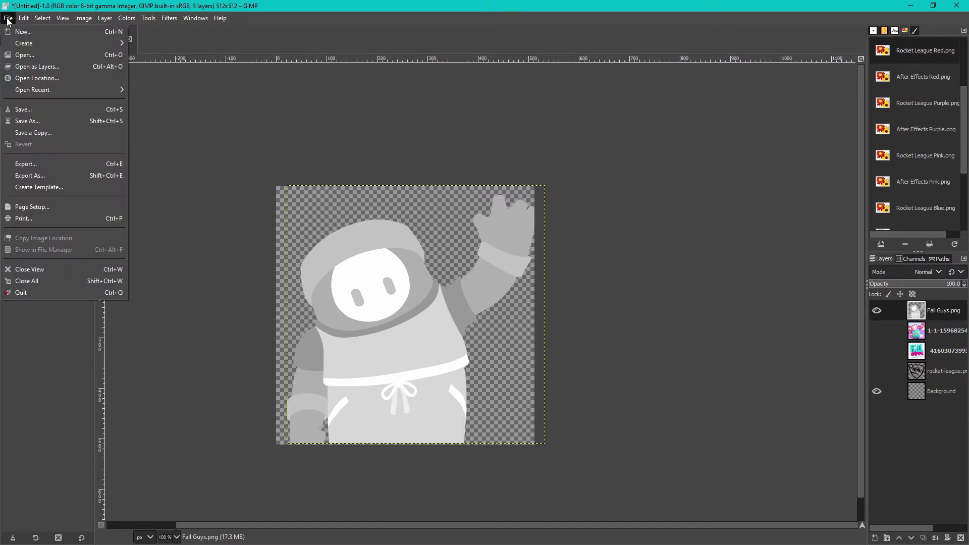
pyautogui.click(43, 176)
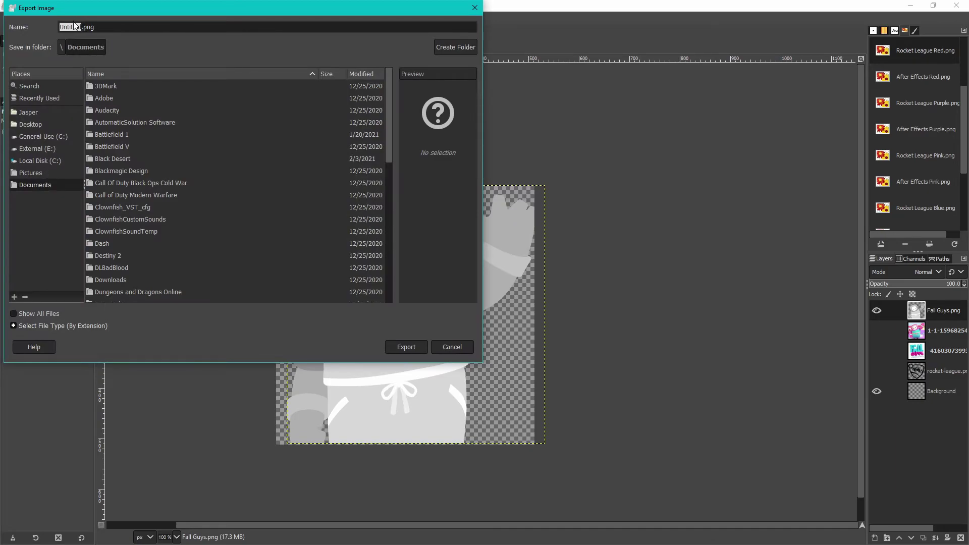
pyautogui.write('1')
pyautogui.press('BackSpace')
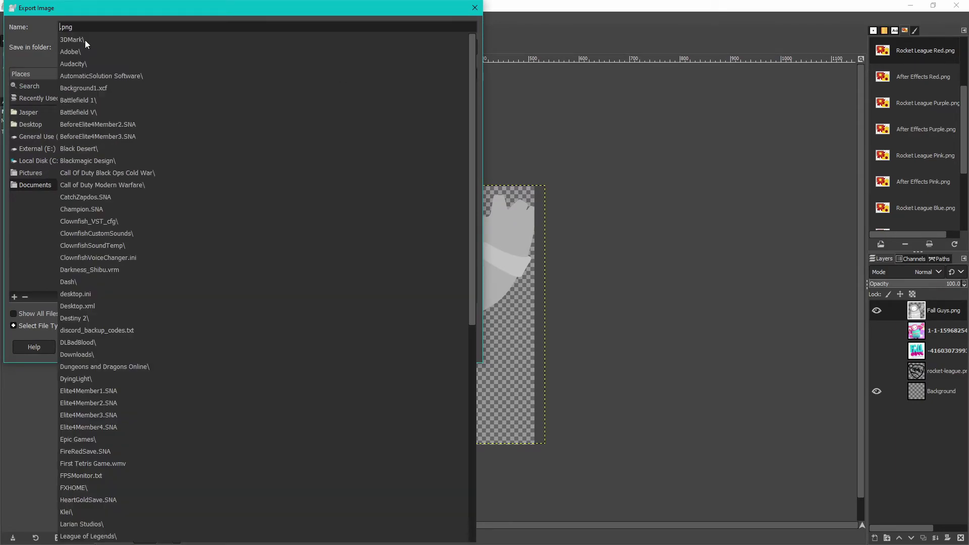
pyautogui.write('ProgramN')
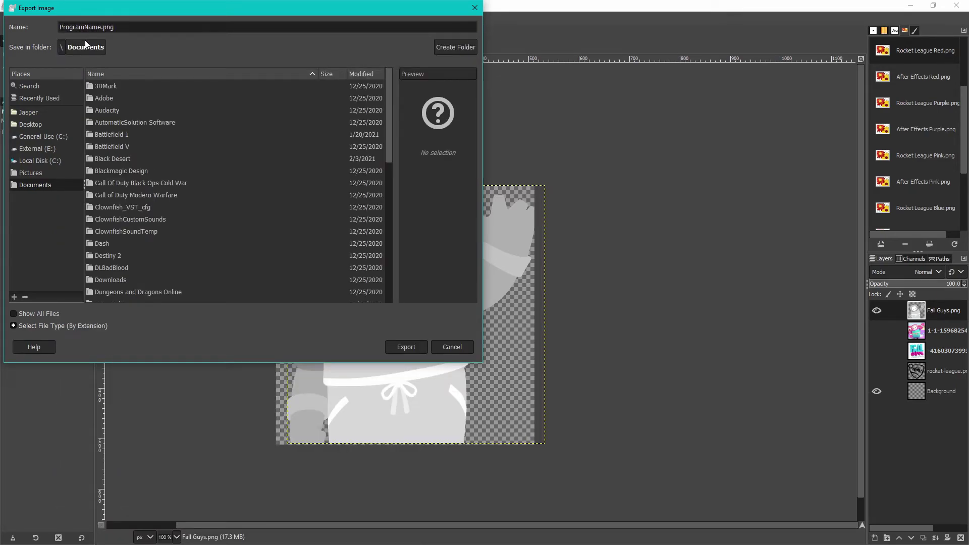
pyautogui.write('ameColor')
# Browse to the G:\Icons\Icons White\Png folder as the export destination
pyautogui.click(42, 161)
pyautogui.click(44, 148)
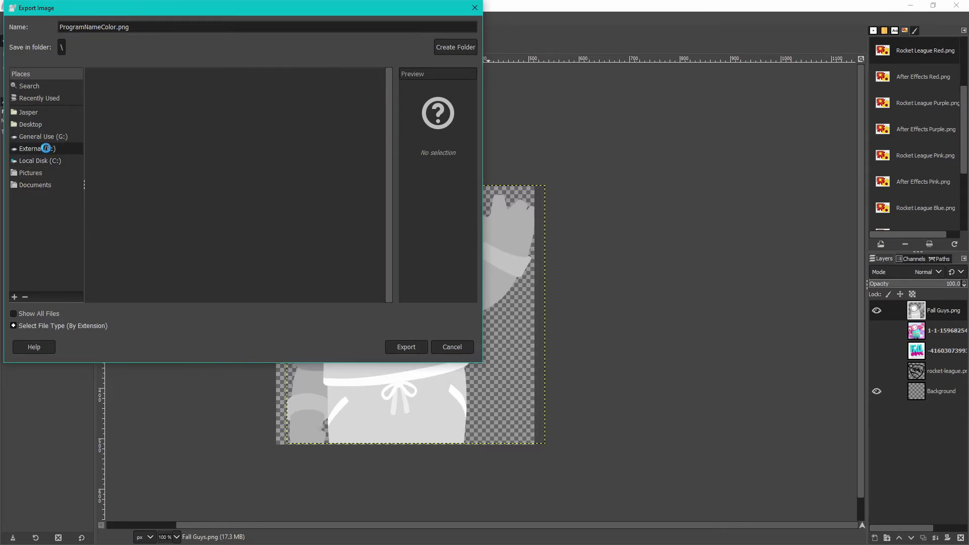
pyautogui.click(50, 159)
pyautogui.click(60, 137)
pyautogui.scroll(-4, 121, 167)
pyautogui.scroll(-3, 121, 167)
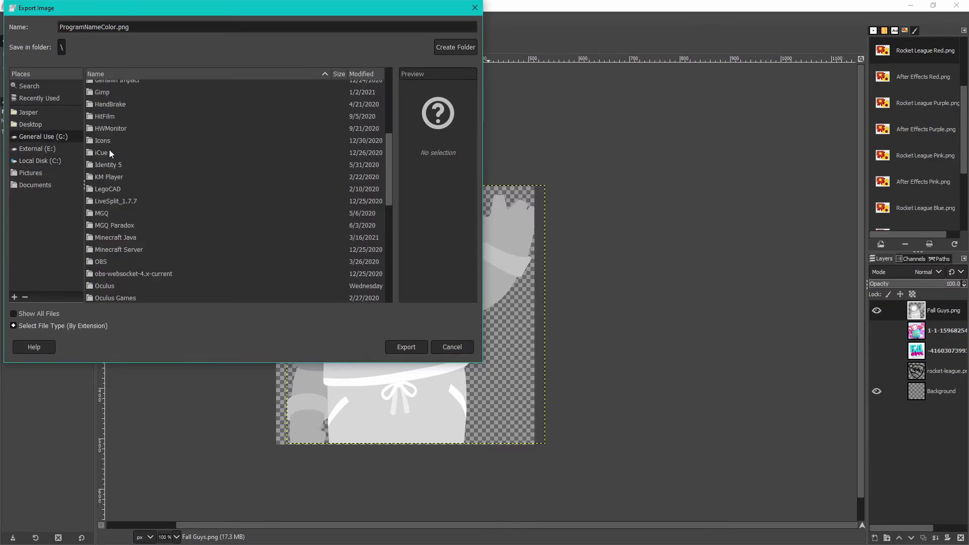
pyautogui.doubleClick(106, 142)
pyautogui.doubleClick(126, 147)
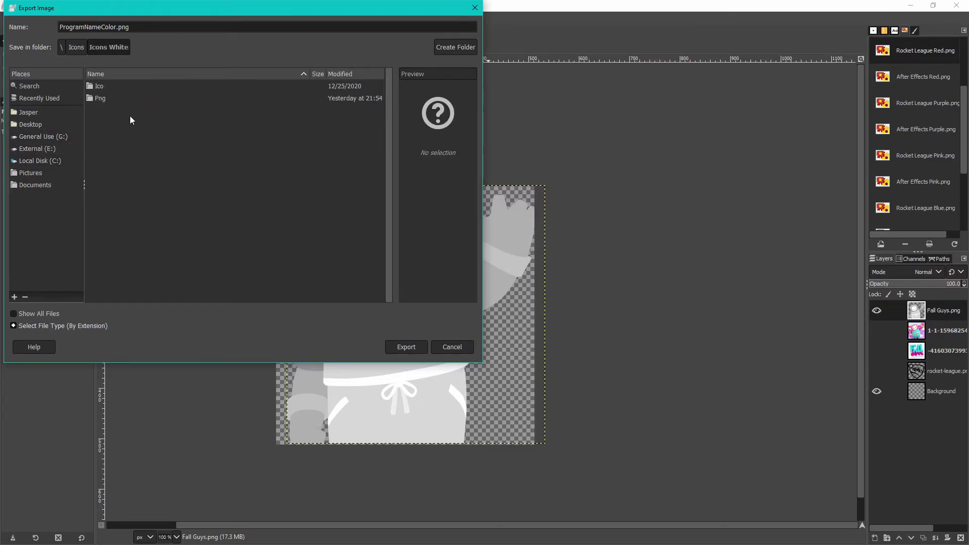
pyautogui.doubleClick(101, 98)
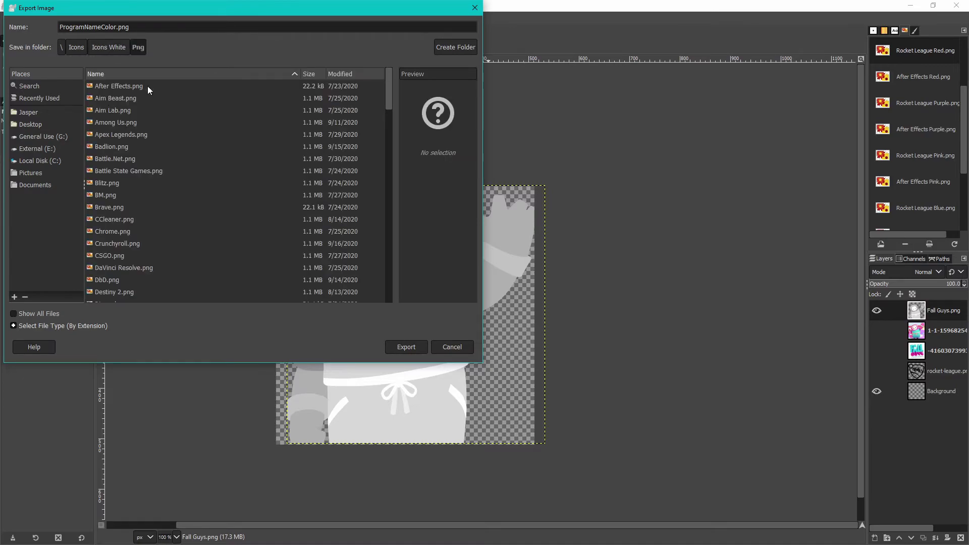
# Export the PNG with the compression level lowered from 9 to 4
pyautogui.click(412, 347)
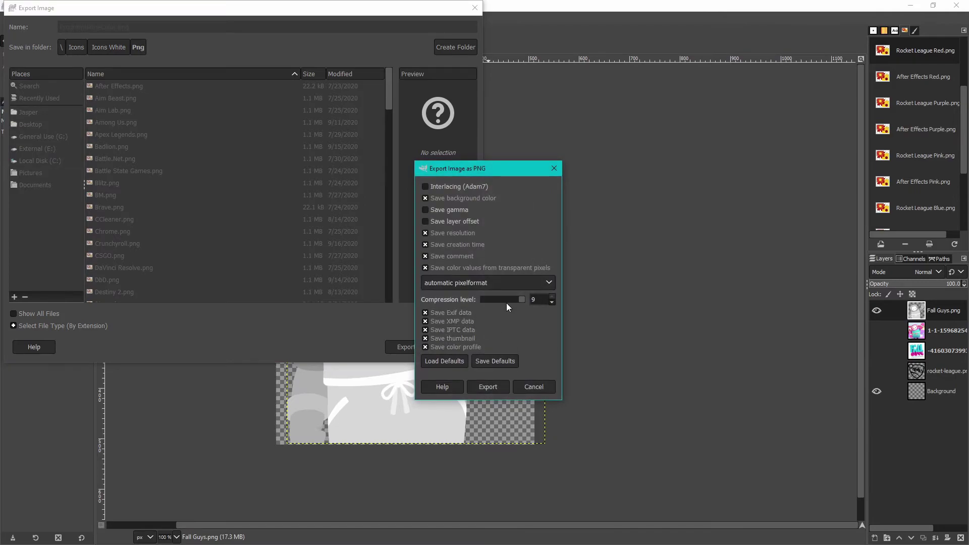
pyautogui.moveTo(523, 298); pyautogui.dragTo(502, 298)
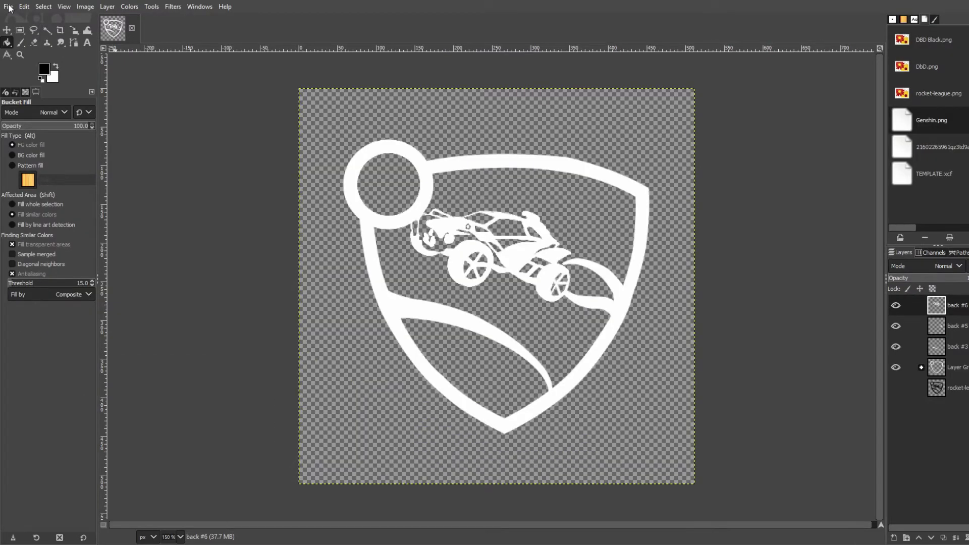
pyautogui.click(9, 7)
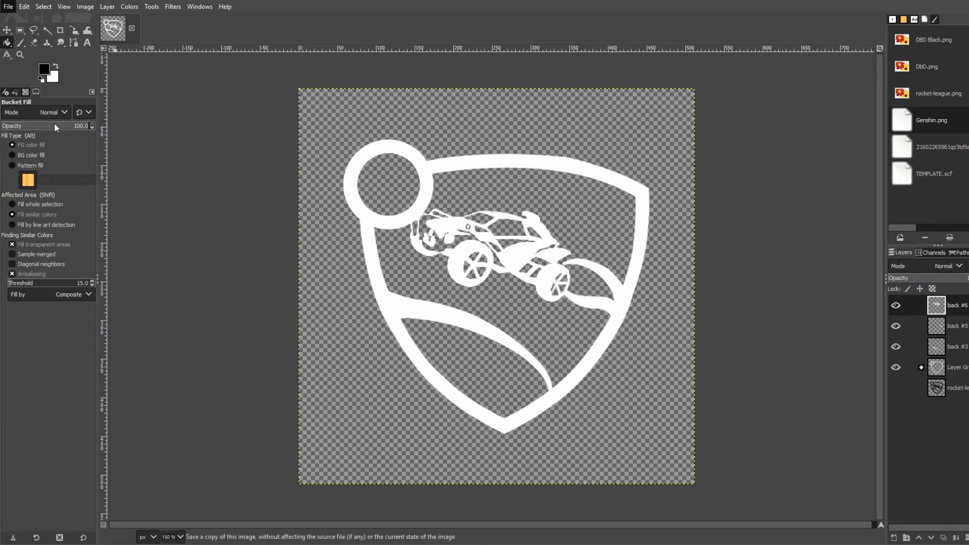
# Export Rocket League White.png to Icons White\Png, then add a new empty layer back #7
pyautogui.press('Escape')
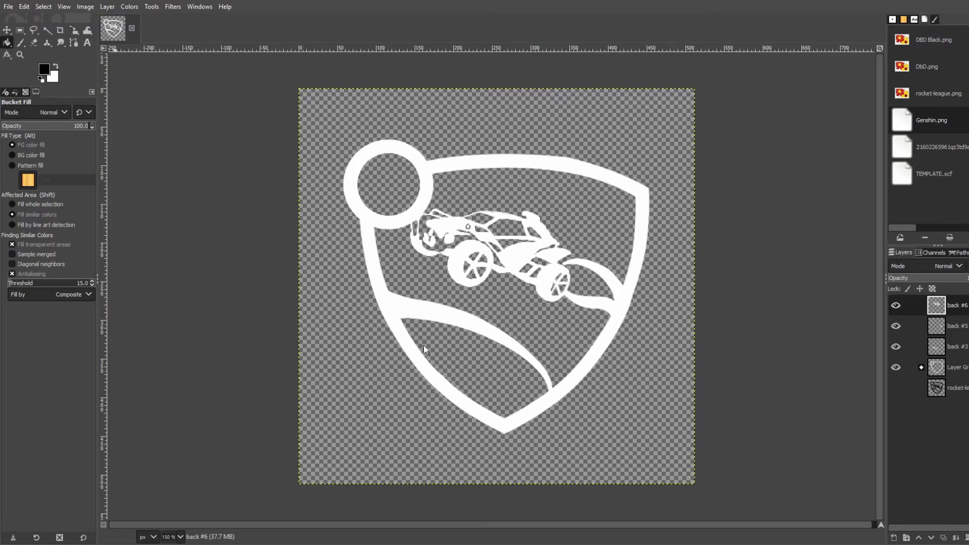
pyautogui.click(401, 317)
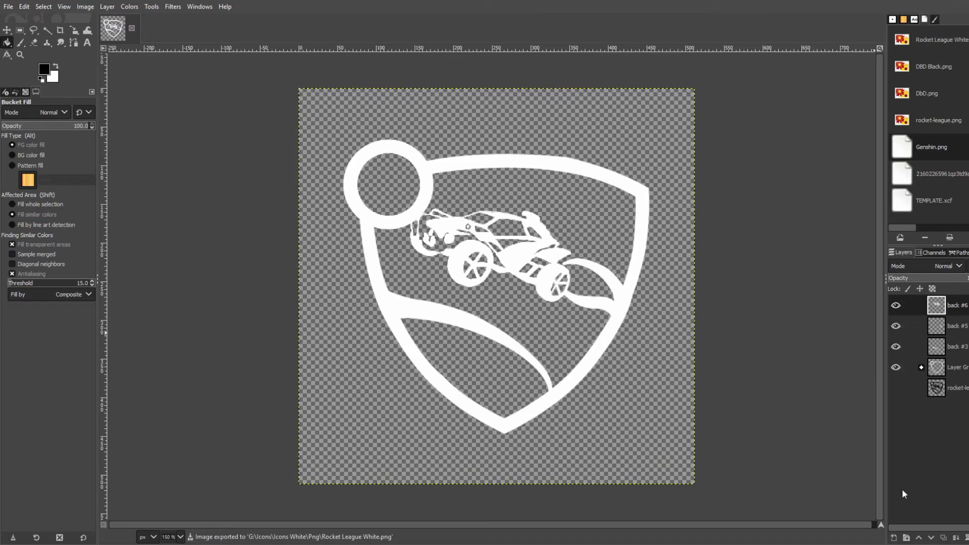
pyautogui.keyDown('shift'); pyautogui.click(893, 537); pyautogui.keyUp('shift')
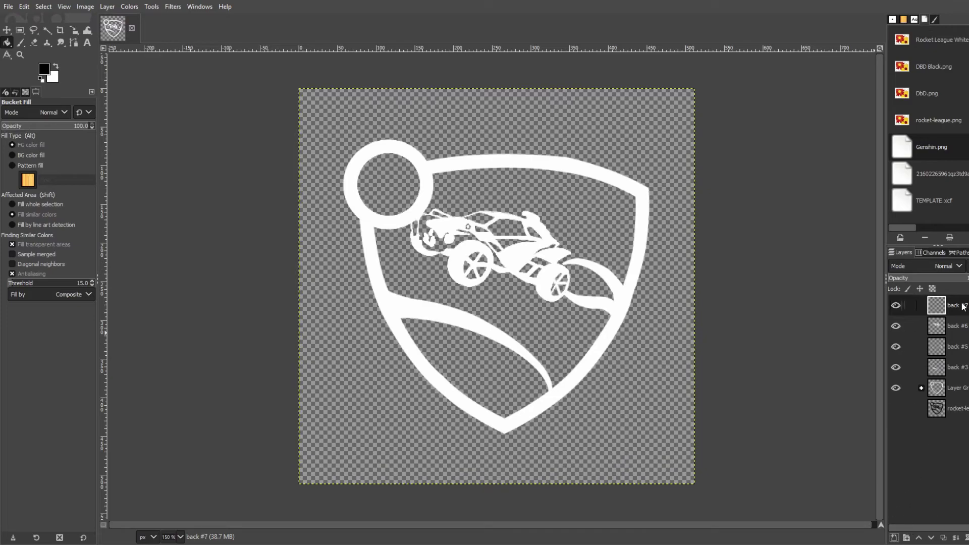
# Fill back #7 black and hide it, delete back #6 and #5, and invert shield and car to white
pyautogui.click(354, 126)
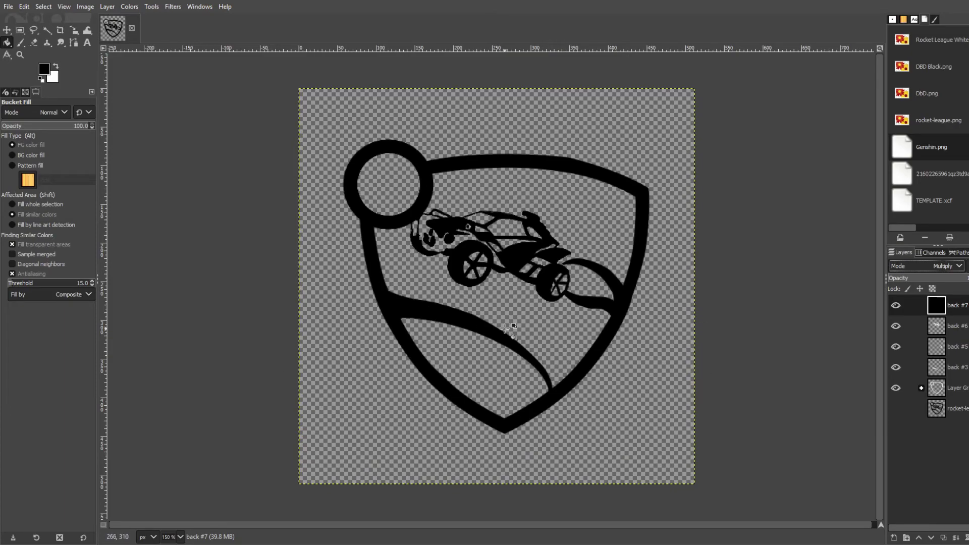
pyautogui.click(895, 305)
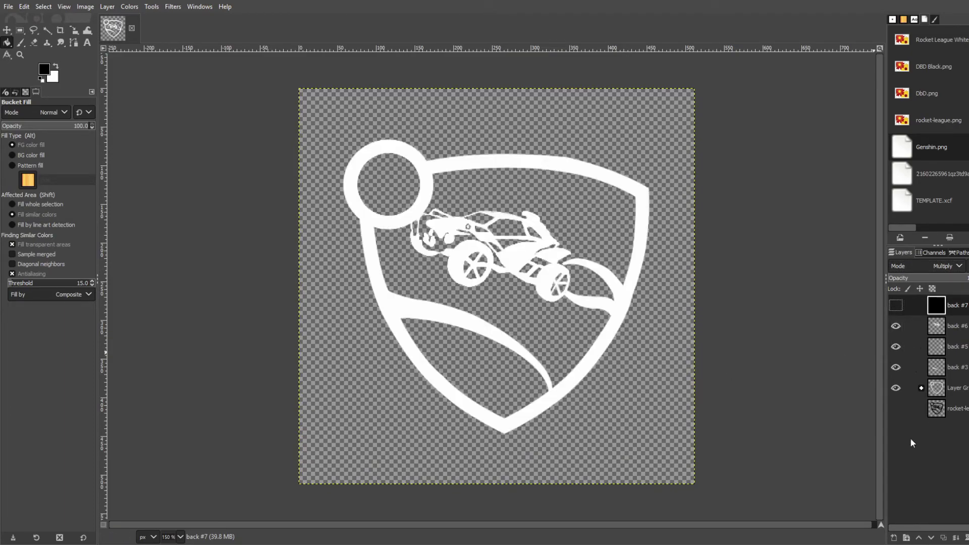
pyautogui.click(958, 328)
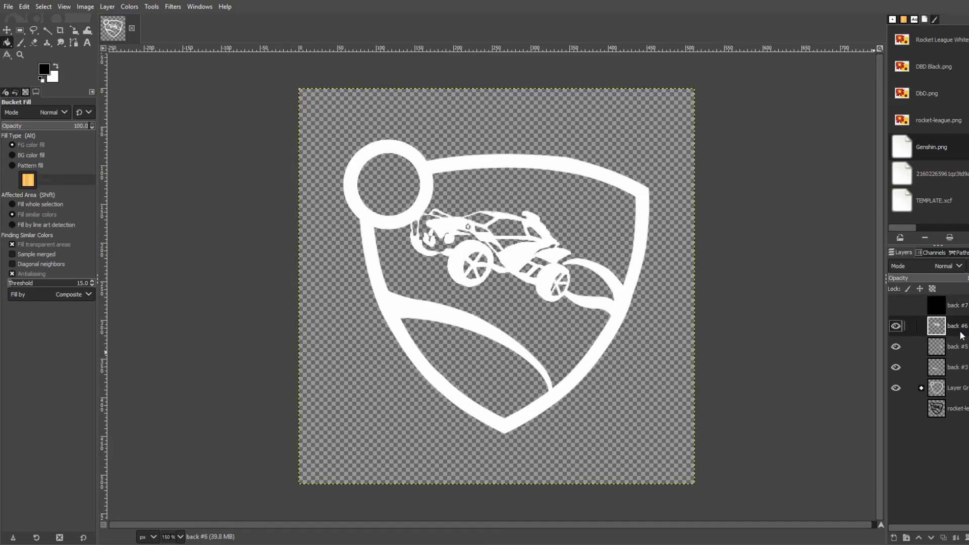
pyautogui.click(957, 538)
pyautogui.click(957, 538)
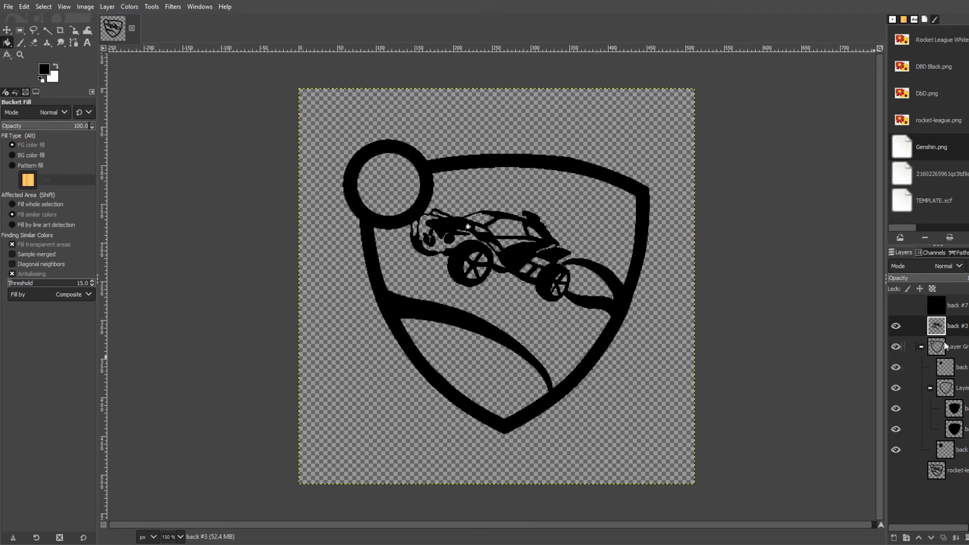
pyautogui.hotkey('ctrl', '.')
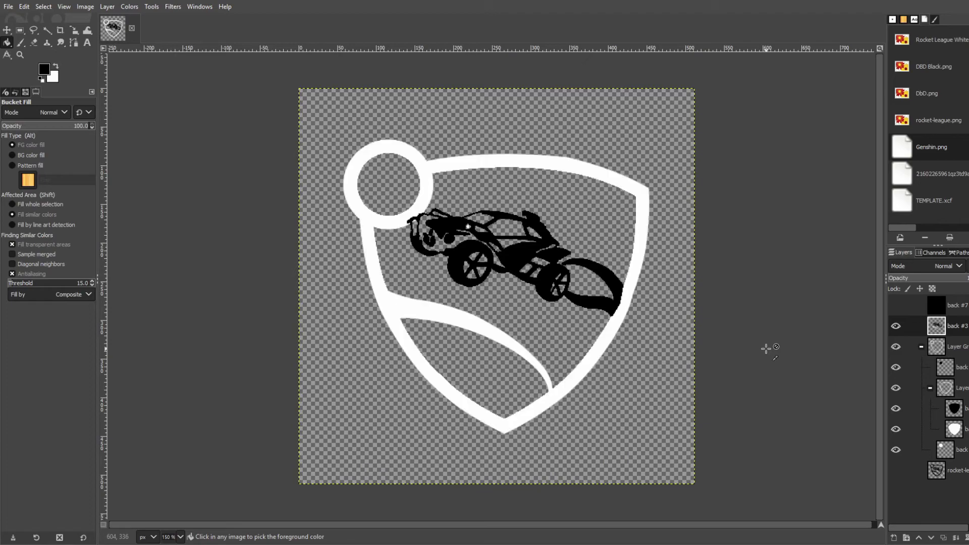
pyautogui.hotkey('ctrl', ',')
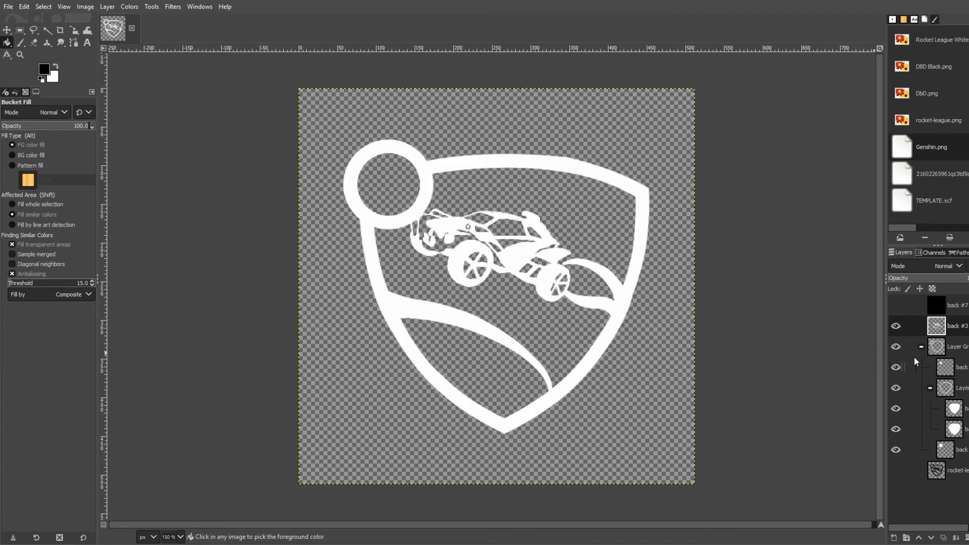
# Show the black back #7 layer and export as Rocket League Black.png to Icons Black\png
pyautogui.click(921, 348)
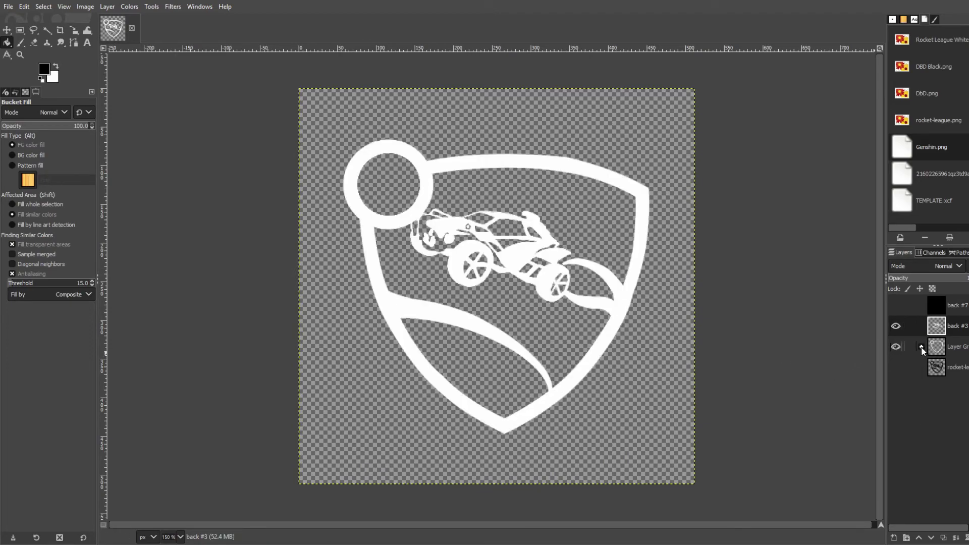
pyautogui.click(943, 304)
pyautogui.click(895, 303)
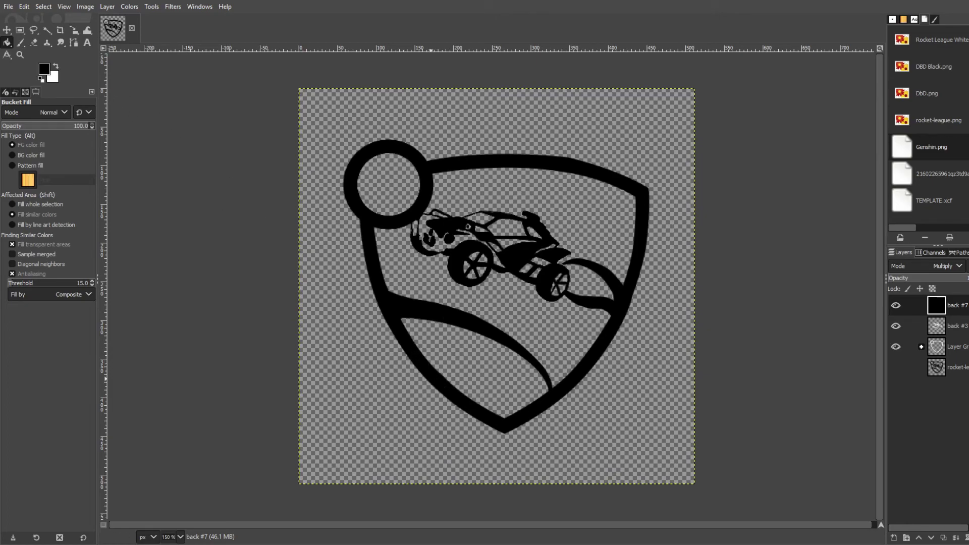
pyautogui.hotkey('ctrl', 'e')
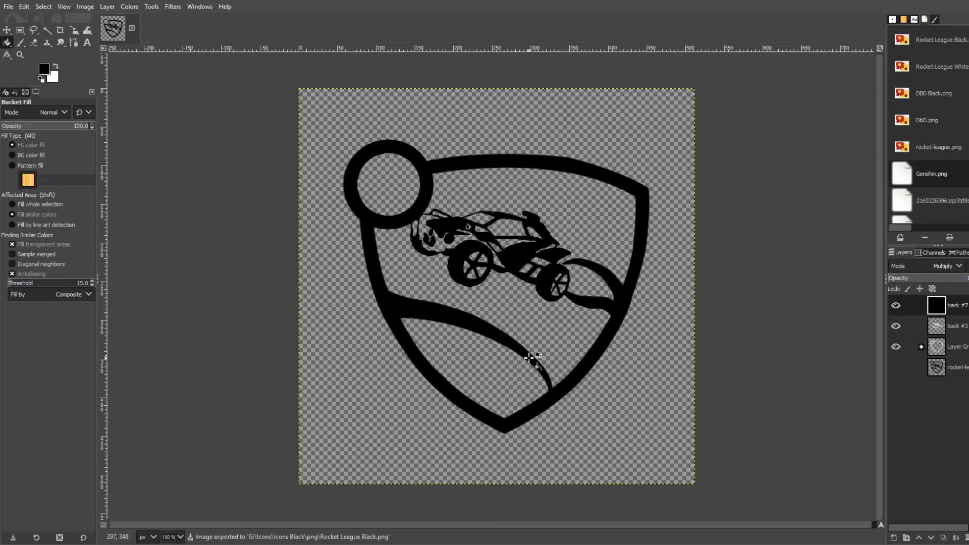